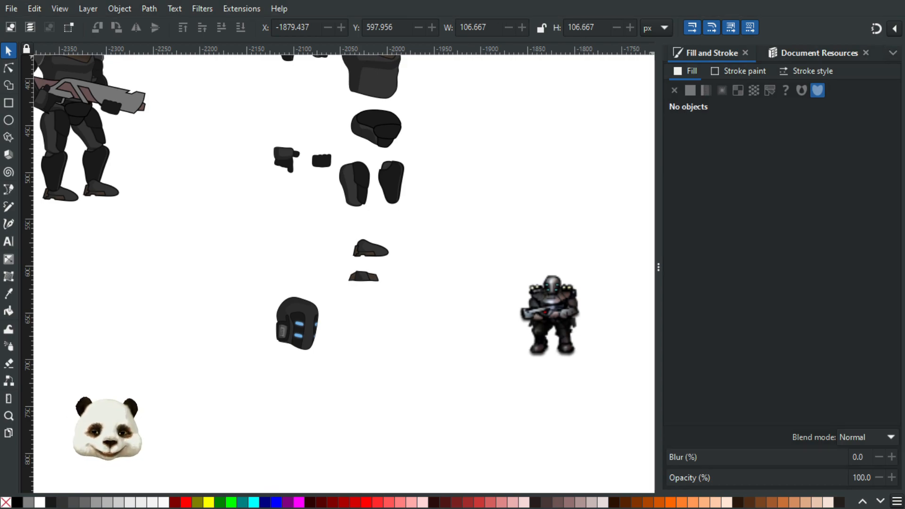
# Undo the last change to bring back the shaded helmet, and compare it with the flat helmet and the armoured soldier reference
pyautogui.hotkey('ctrl', 'z')
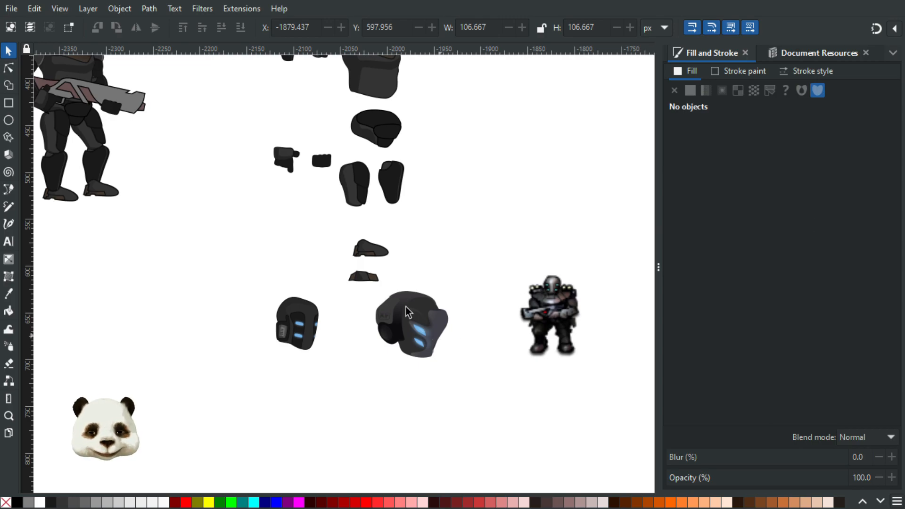
pyautogui.scroll(4, 439, 330)
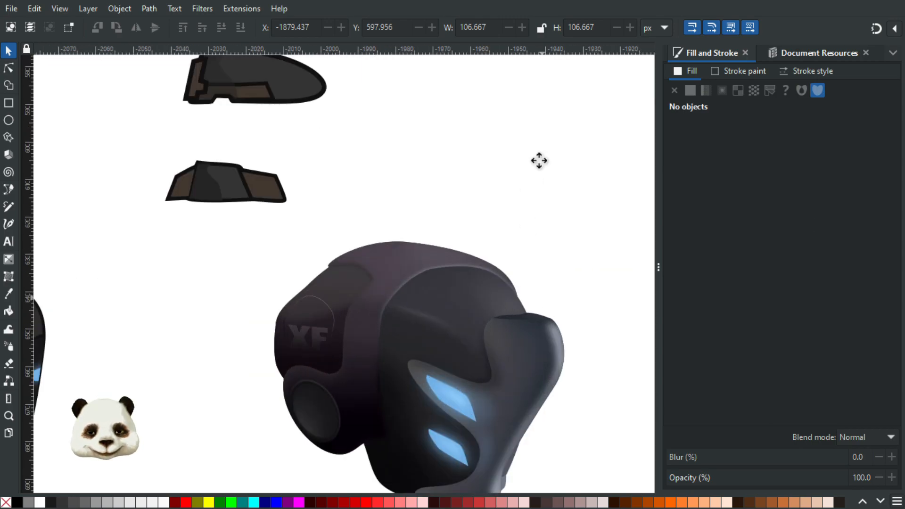
pyautogui.scroll(-3, 539, 160)
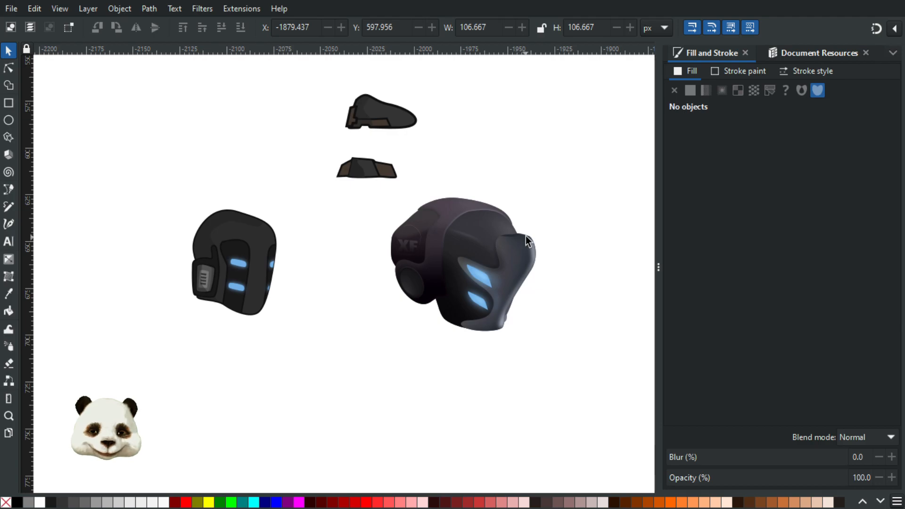
pyautogui.scroll(2, 476, 231)
pyautogui.scroll(-3, 352, 231)
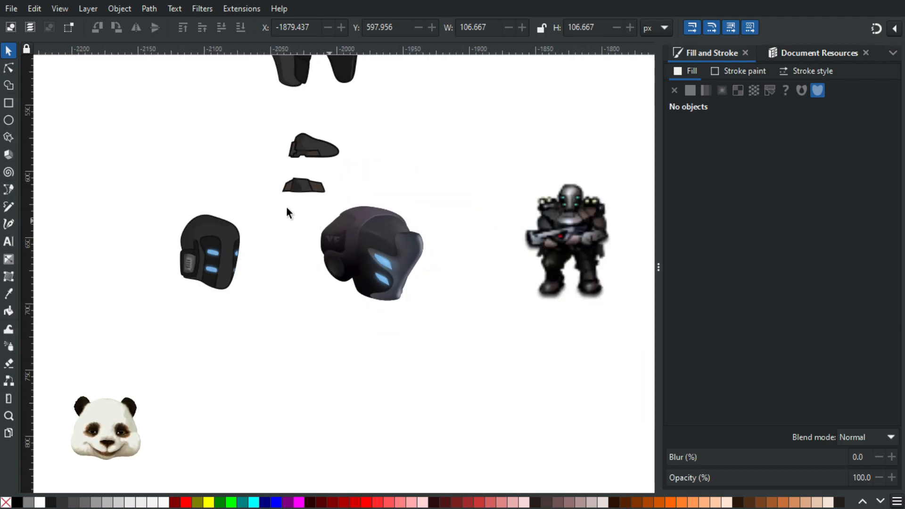
pyautogui.scroll(2, 289, 210)
pyautogui.scroll(-4, 551, 259)
pyautogui.scroll(2, 570, 263)
pyautogui.scroll(-2, 572, 262)
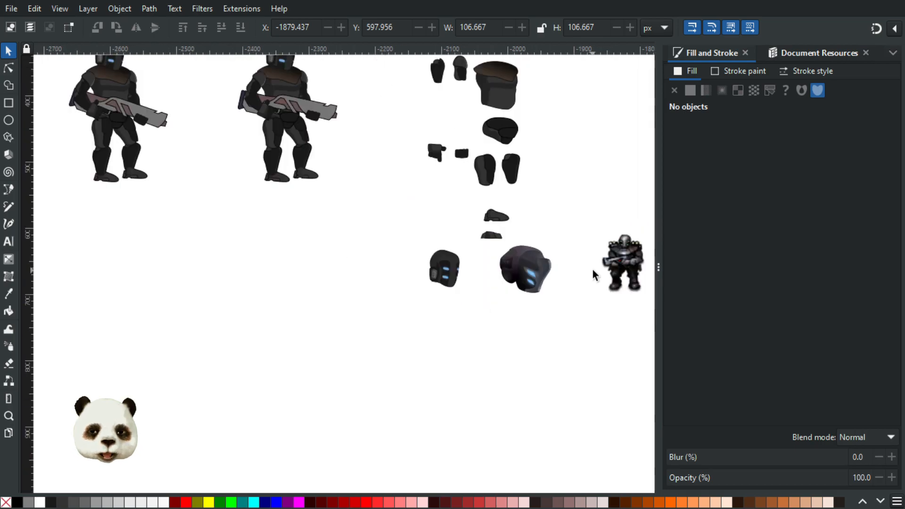
pyautogui.scroll(2, 592, 267)
pyautogui.scroll(-2, 590, 262)
pyautogui.scroll(2, 599, 262)
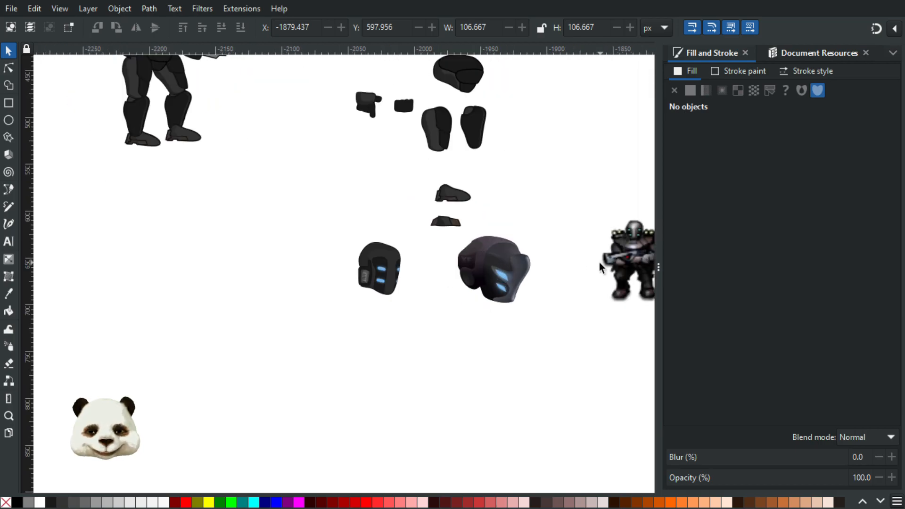
# Examine the emblem panel on the back of the shaded helmet and compare the whole helmet with the flat version beside it
pyautogui.scroll(2, 598, 262)
pyautogui.scroll(2, 340, 215)
pyautogui.scroll(3, 302, 307)
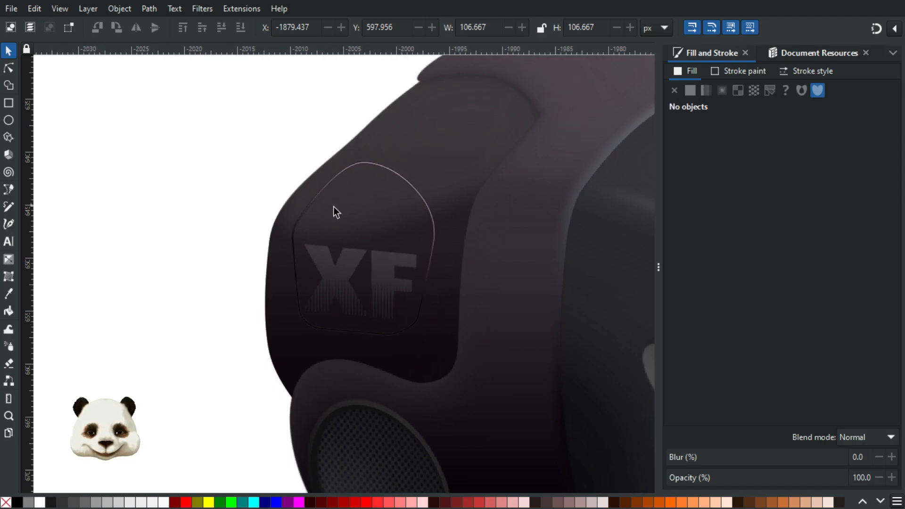
pyautogui.scroll(2, 342, 282)
pyautogui.scroll(-2, 443, 298)
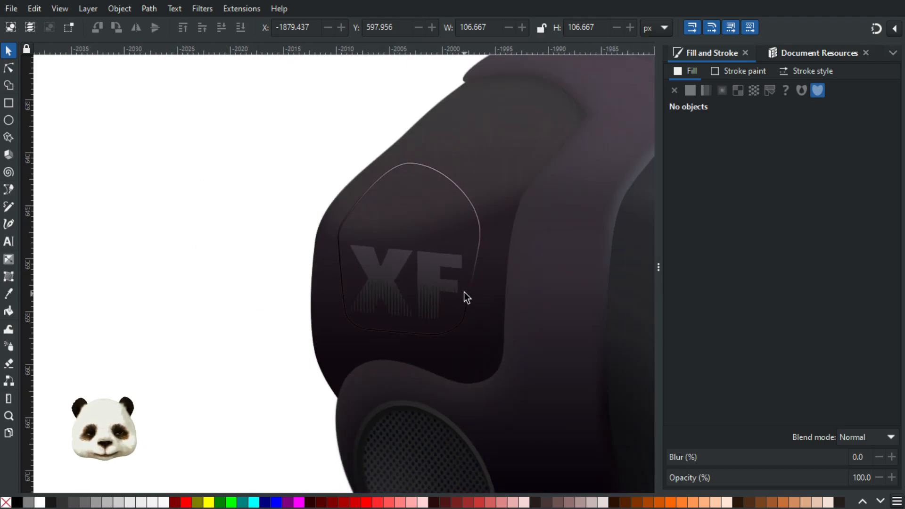
pyautogui.scroll(-2, 457, 267)
pyautogui.moveTo(481, 283); pyautogui.dragTo(315, 266)
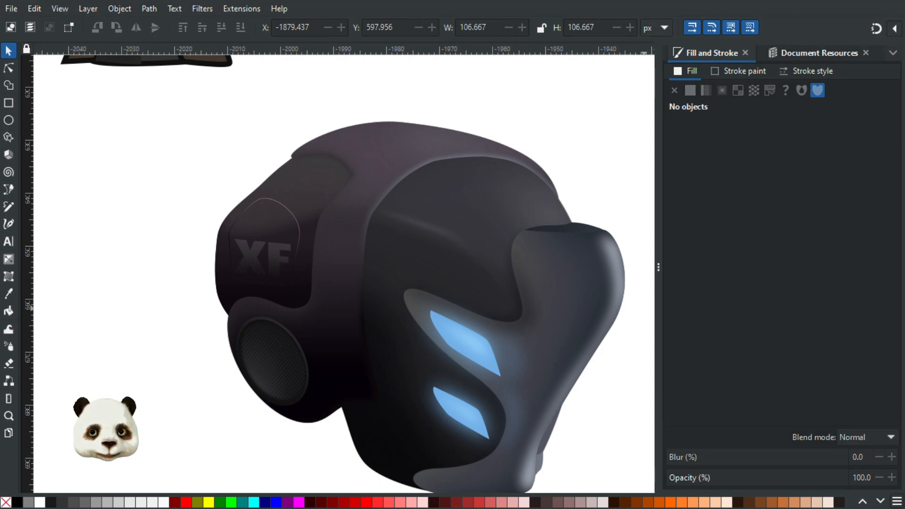
pyautogui.scroll(-5, 520, 208)
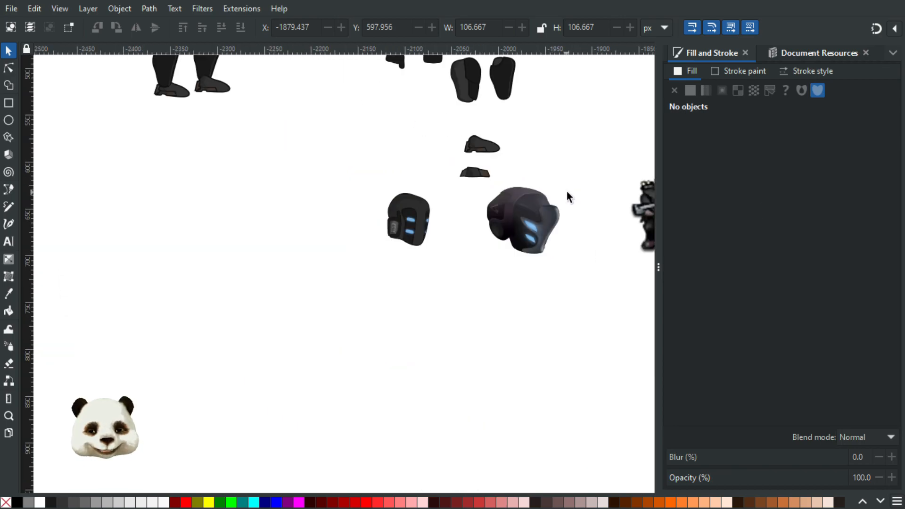
pyautogui.scroll(-1, 566, 192)
pyautogui.scroll(1, 561, 192)
pyautogui.scroll(2, 495, 212)
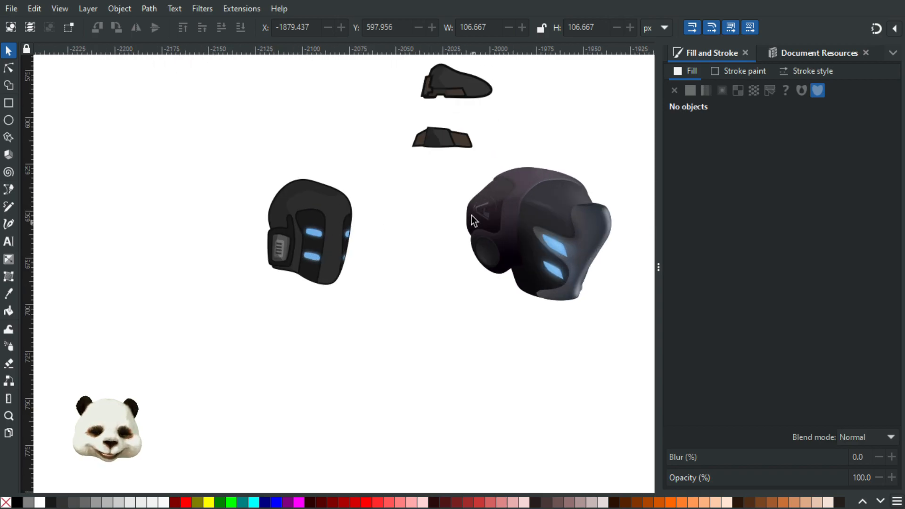
pyautogui.scroll(2, 499, 230)
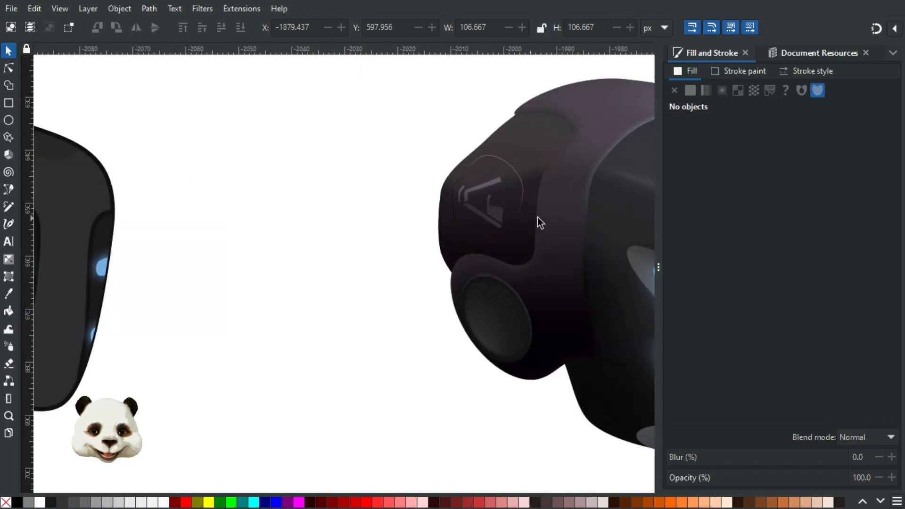
pyautogui.scroll(-2, 536, 213)
pyautogui.scroll(-1, 495, 237)
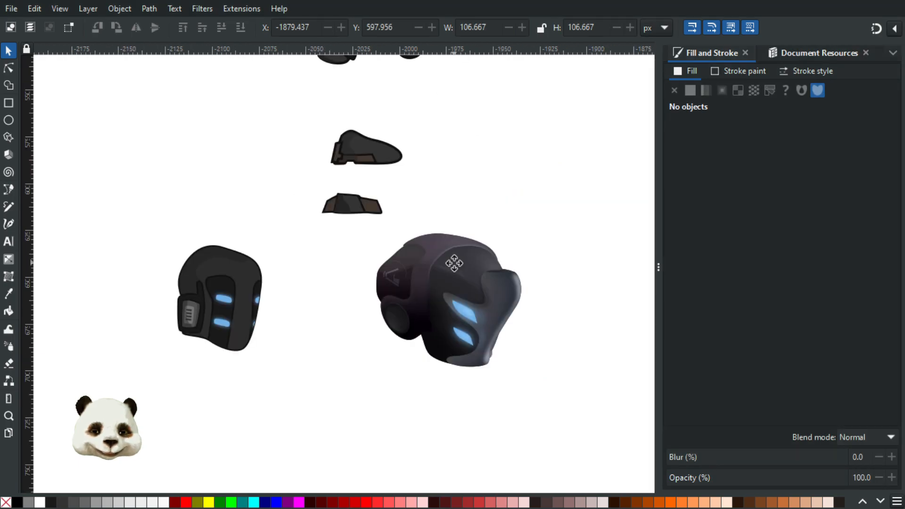
# Examine the shaded helmet's outer shell, visor, glowing slits and the perforated mesh of its round earpiece
pyautogui.scroll(3, 406, 292)
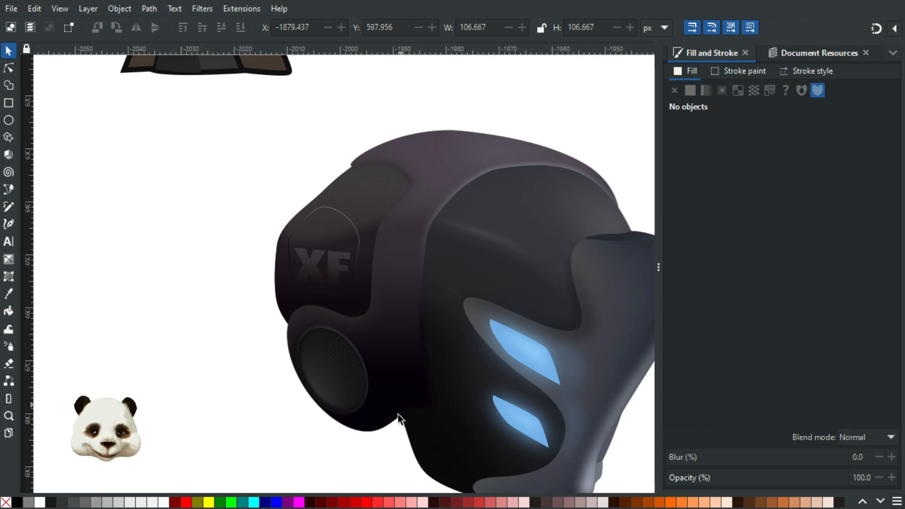
pyautogui.scroll(-5, 394, 244)
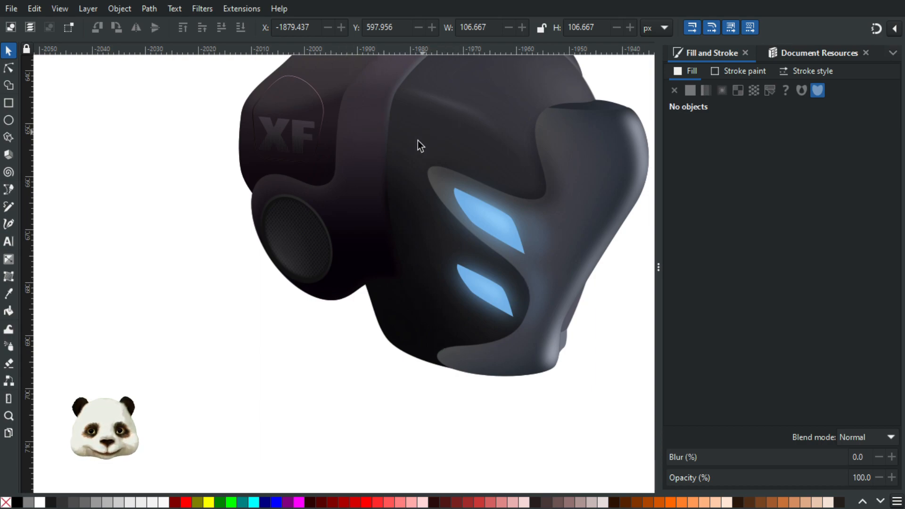
pyautogui.moveTo(427, 128); pyautogui.dragTo(462, 210)
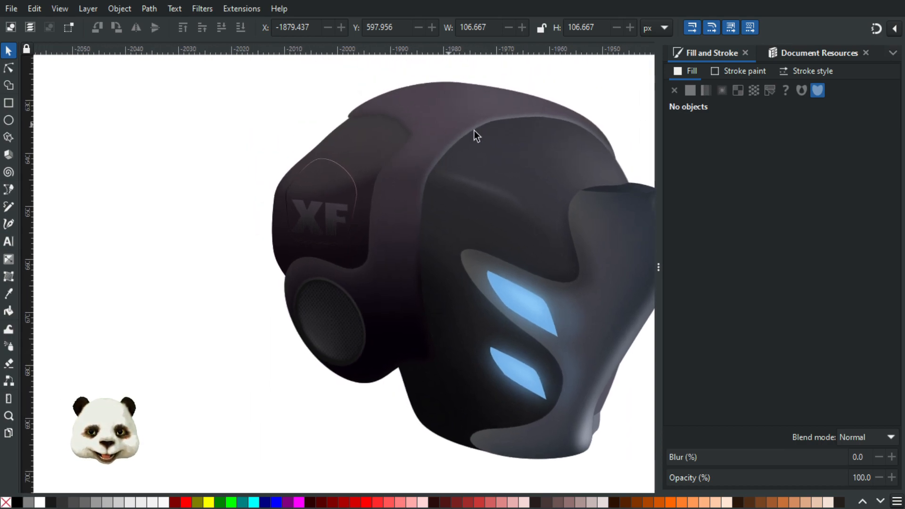
pyautogui.scroll(2, 476, 142)
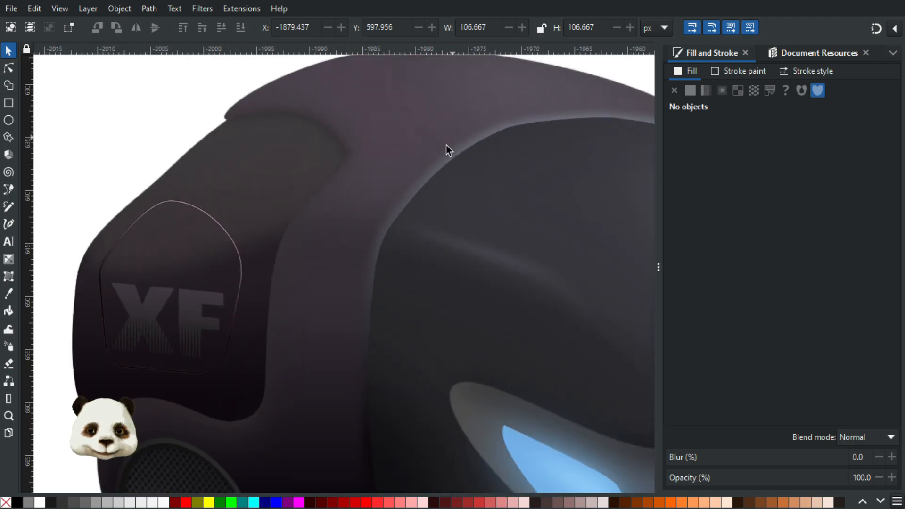
pyautogui.moveTo(446, 146); pyautogui.dragTo(398, 261)
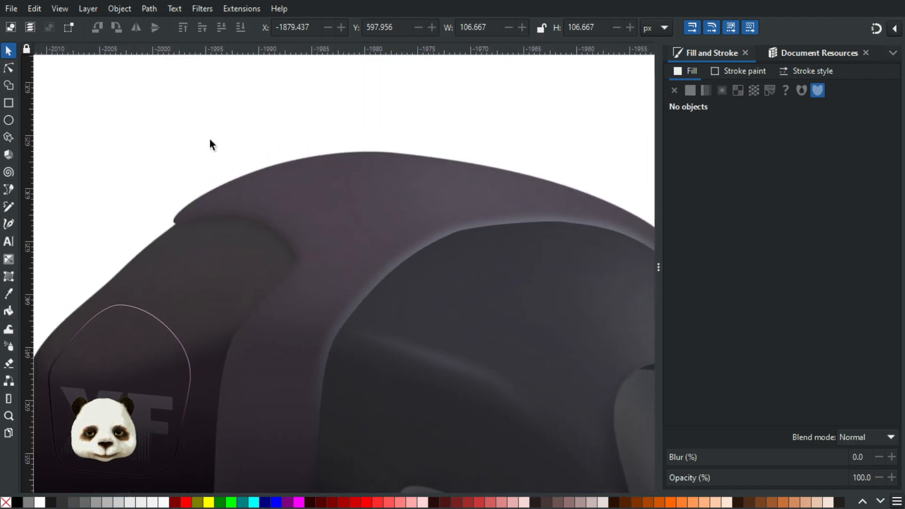
pyautogui.moveTo(547, 199)
pyautogui.mouseDown()
pyautogui.moveTo(168, 162)
pyautogui.moveTo(337, 147)
pyautogui.mouseUp()
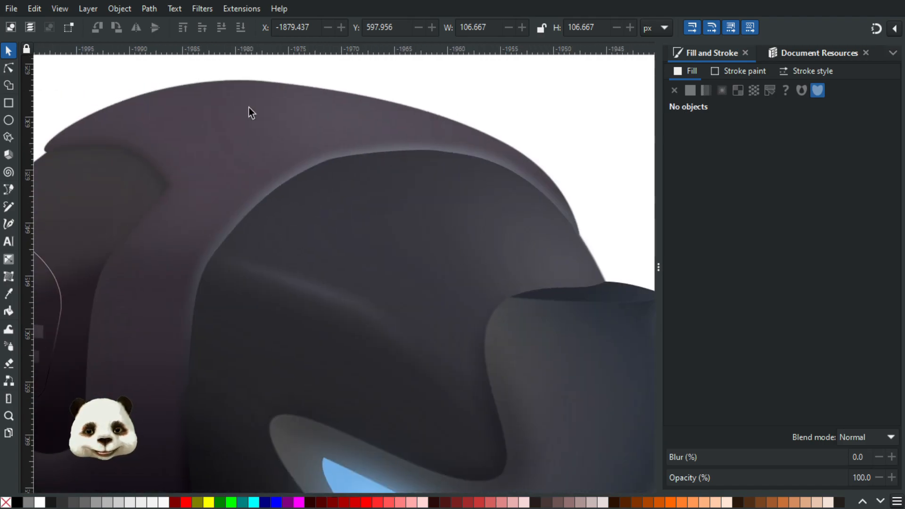
pyautogui.moveTo(315, 312)
pyautogui.mouseDown()
pyautogui.moveTo(289, 131)
pyautogui.moveTo(374, 85)
pyautogui.mouseUp()
pyautogui.moveTo(302, 214); pyautogui.dragTo(181, 279)
pyautogui.moveTo(234, 310)
pyautogui.mouseDown()
pyautogui.moveTo(293, 228)
pyautogui.moveTo(456, 183)
pyautogui.mouseUp()
pyautogui.moveTo(312, 200); pyautogui.dragTo(458, 215)
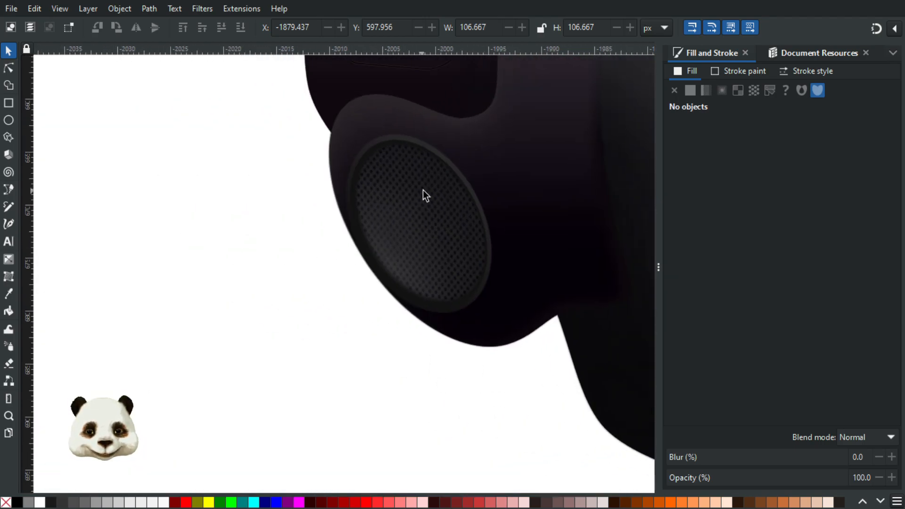
pyautogui.scroll(3, 422, 190)
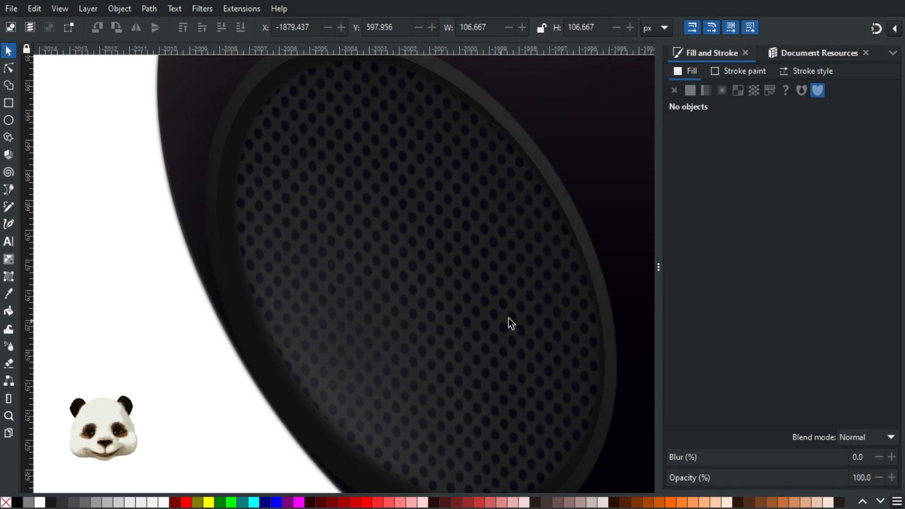
pyautogui.scroll(-3, 449, 247)
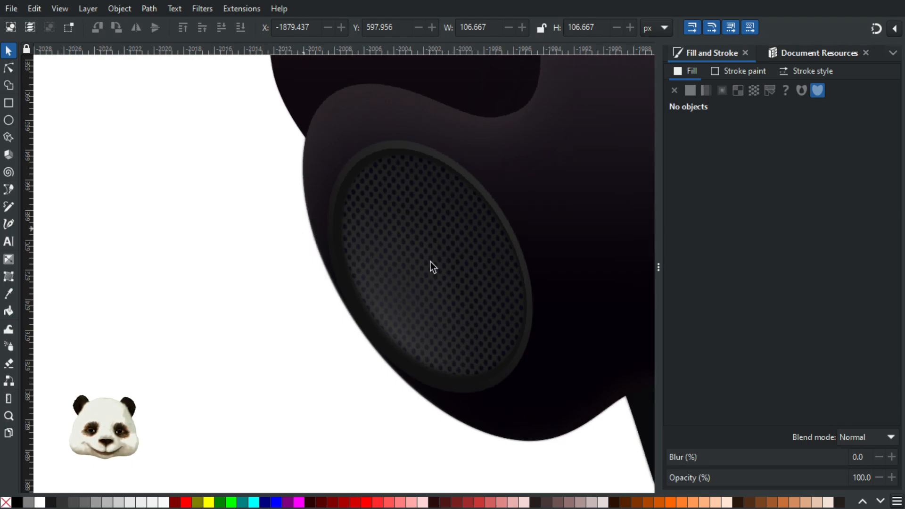
pyautogui.scroll(-2, 320, 311)
# Draw a rectangle about 28 by 25 px in the empty space beside the helmet's earpiece and give it a purple-dot pattern fill
pyautogui.moveTo(289, 281); pyautogui.dragTo(428, 259)
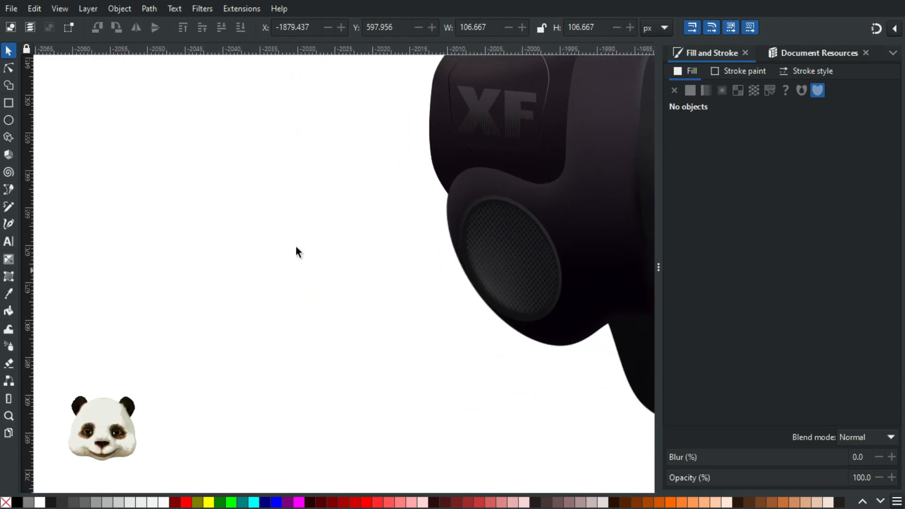
pyautogui.click(8, 103)
pyautogui.moveTo(122, 128)
pyautogui.mouseDown()
pyautogui.moveTo(325, 280)
pyautogui.moveTo(332, 316)
pyautogui.mouseUp()
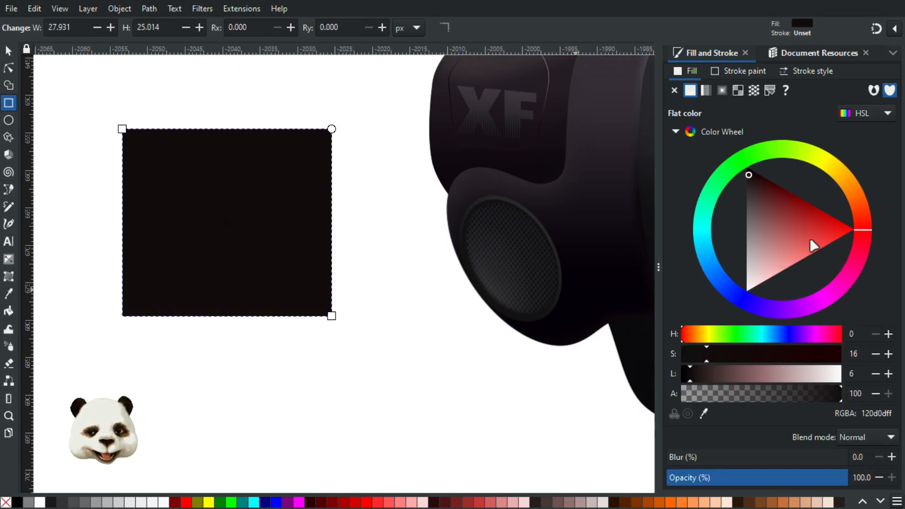
pyautogui.click(754, 90)
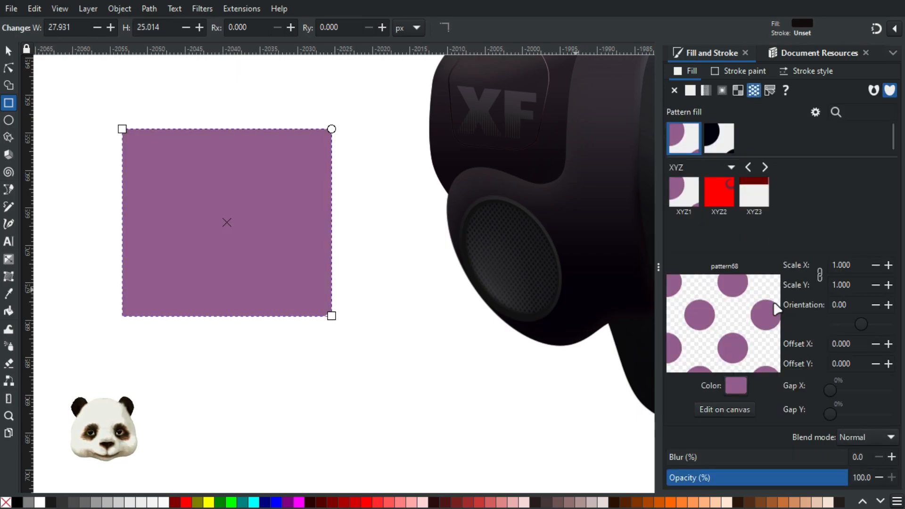
# Switch to the Node tool and set the scale of the rectangle's dot pattern to 0.1
pyautogui.click(9, 69)
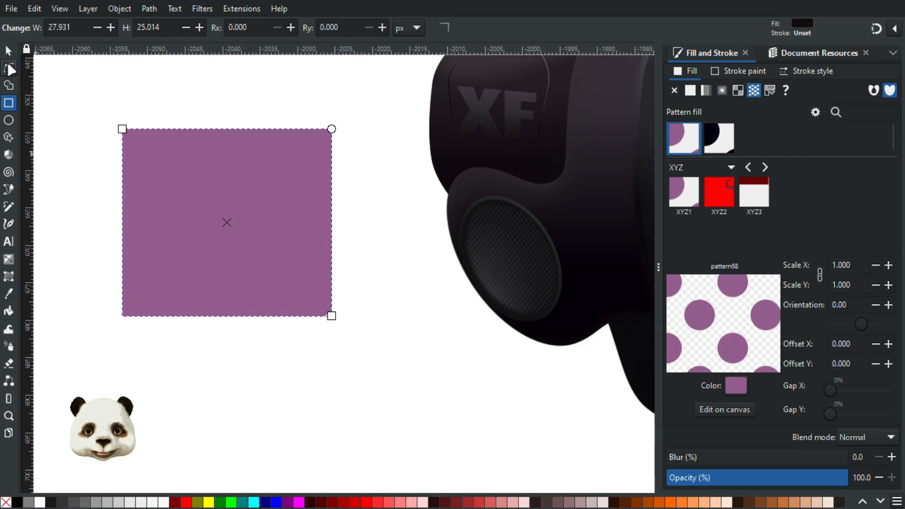
pyautogui.keyDown('ctrl'); pyautogui.scroll(-2, 227, 189); pyautogui.keyUp('ctrl')
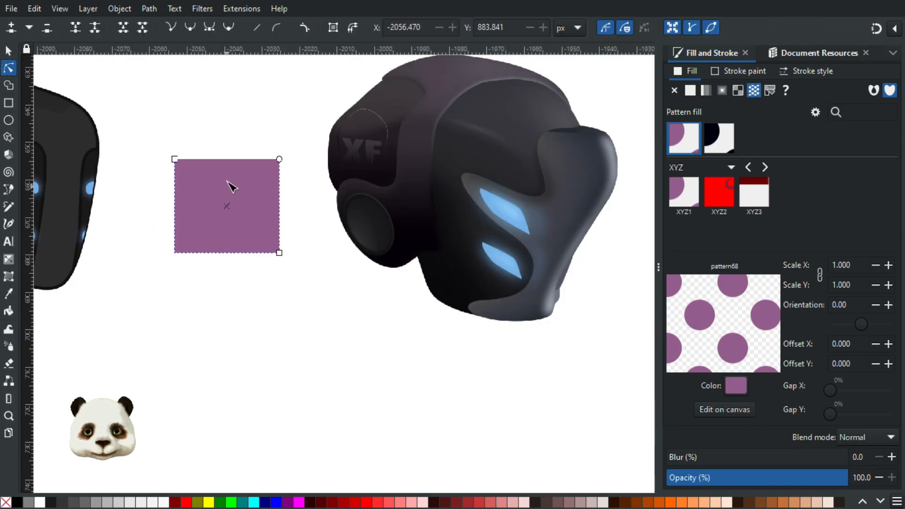
pyautogui.click(856, 265)
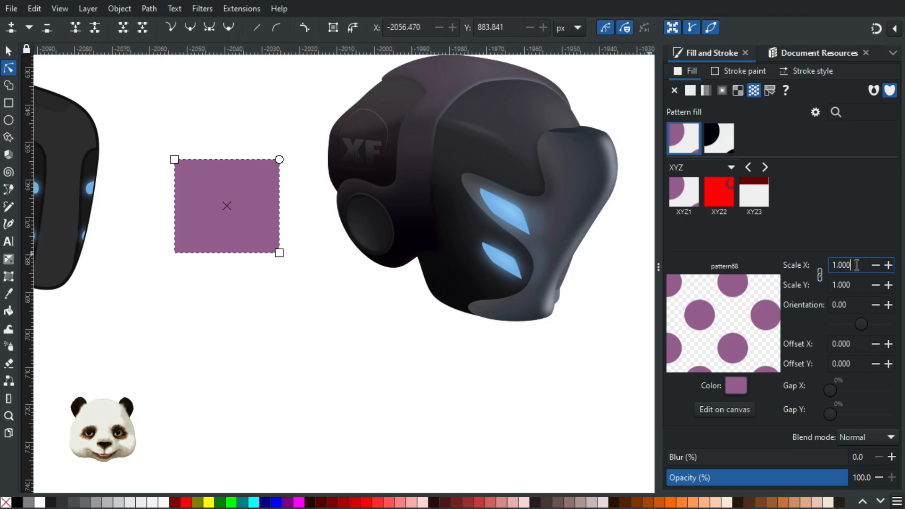
pyautogui.write('0.1')
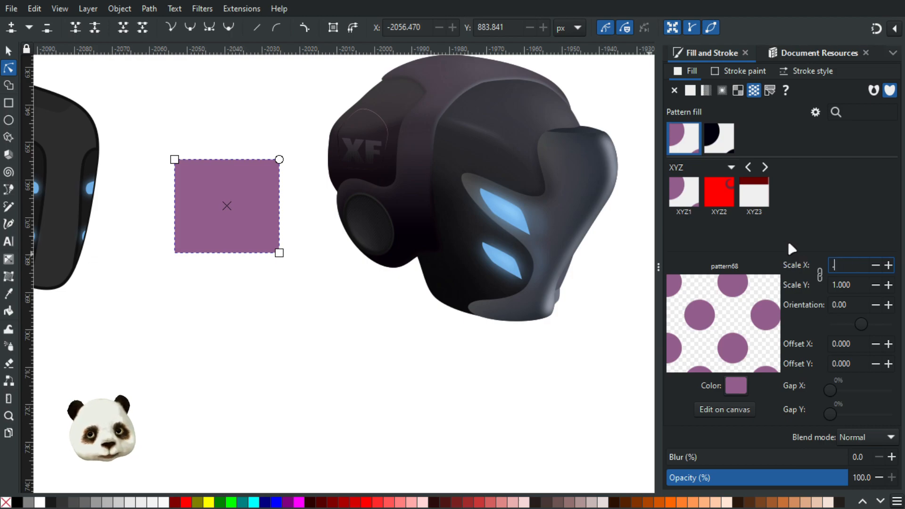
pyautogui.press('Return')
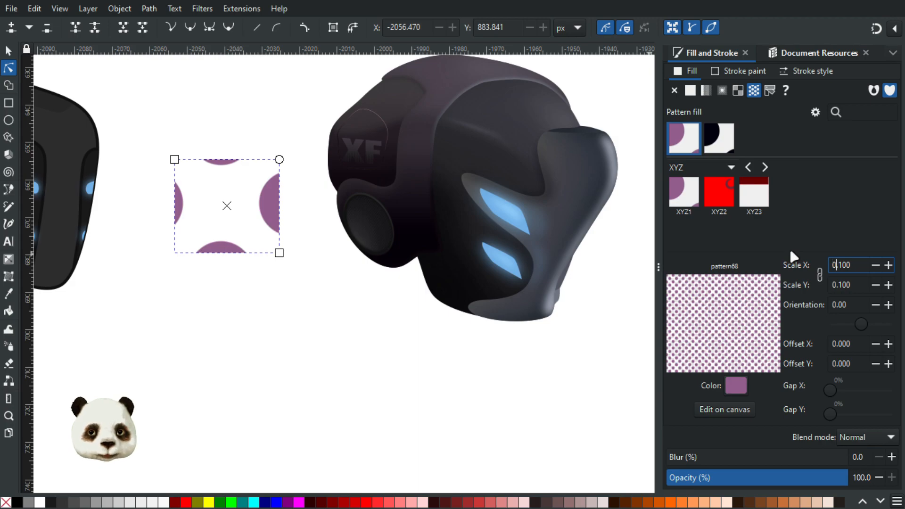
# Reduce the scale of the rectangle's dot pattern to 0.01
pyautogui.press('Right')
pyautogui.press('Right')
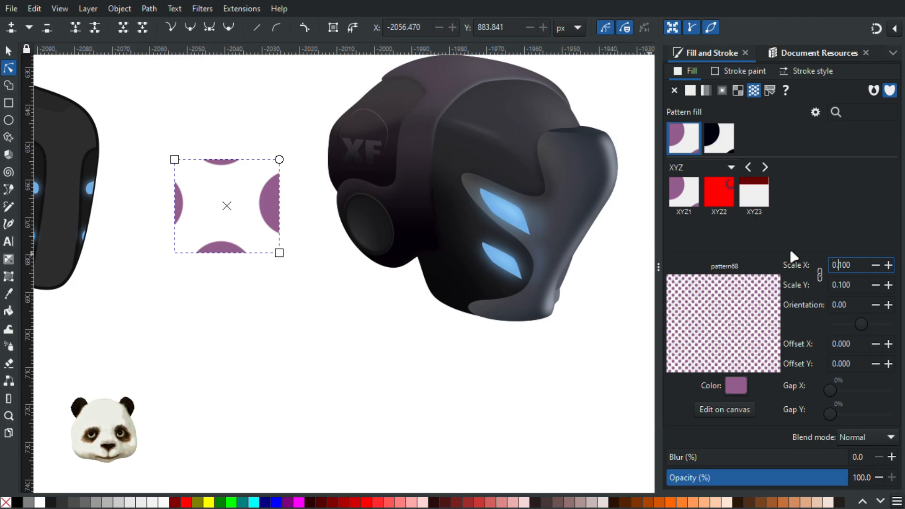
pyautogui.press('Left')
pyautogui.write('0')
pyautogui.press('Return')
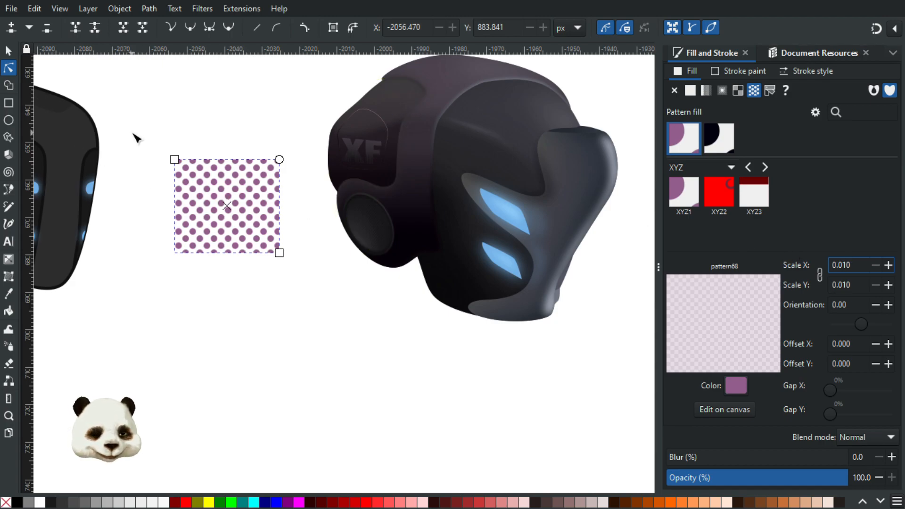
# Try to lower the dot pattern's scale below 0.01 and inspect the dots in the rectangle up close
pyautogui.press('BackSpace')
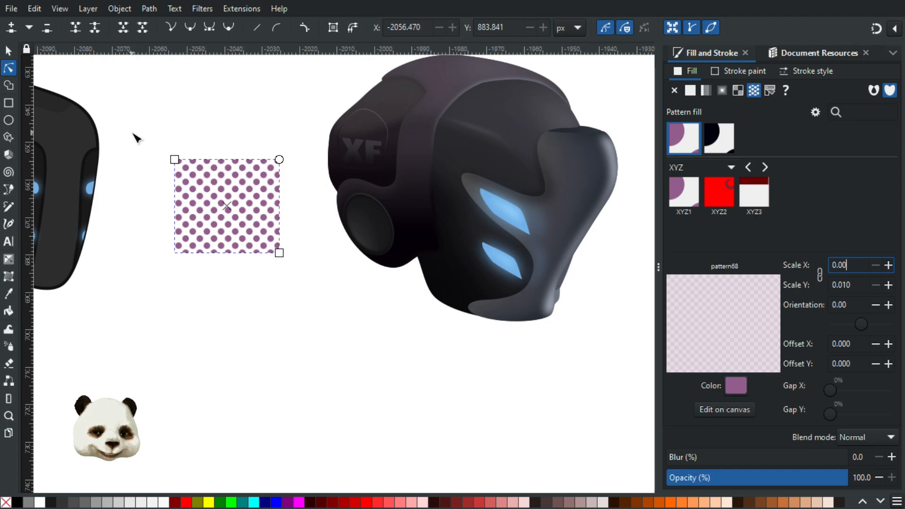
pyautogui.press('Return')
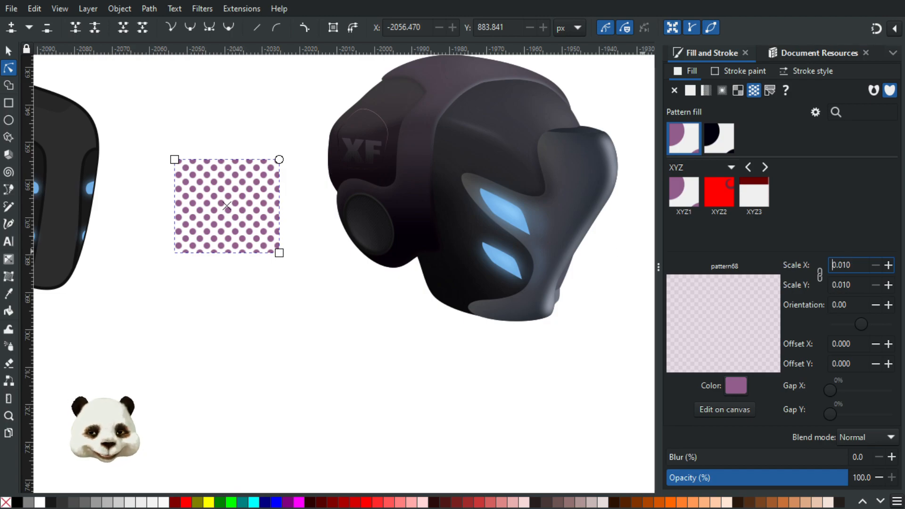
pyautogui.scroll(1, 227, 194)
pyautogui.scroll(2, 228, 199)
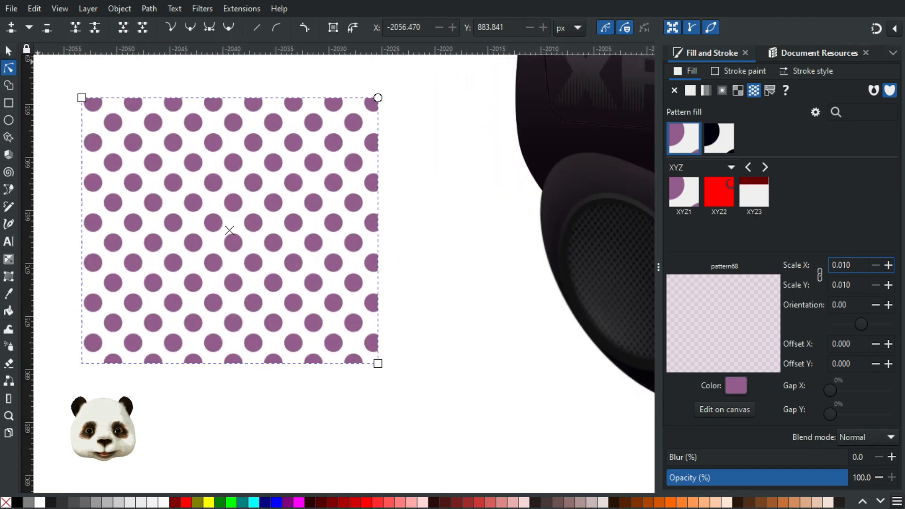
# Shrink the rectangle's dot pattern directly on the canvas to about a quarter of its size
pyautogui.click(8, 54)
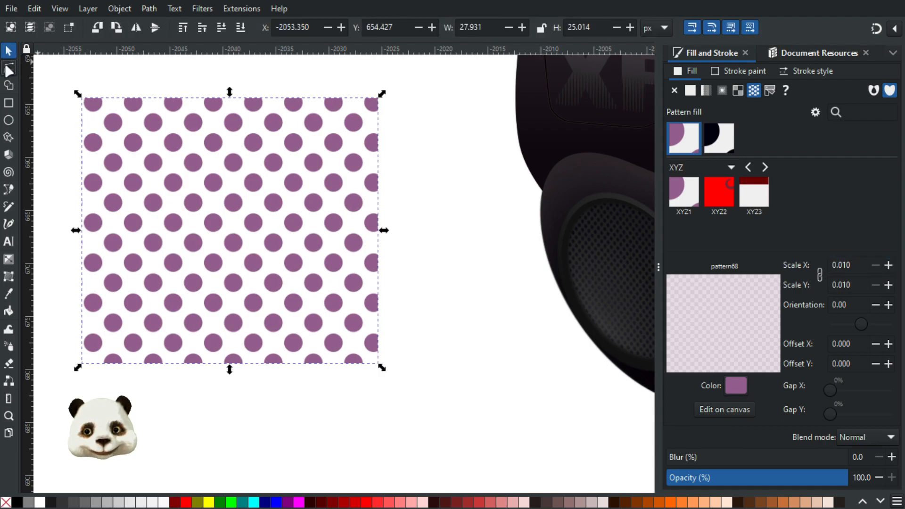
pyautogui.click(6, 63)
pyautogui.moveTo(254, 263); pyautogui.dragTo(224, 233)
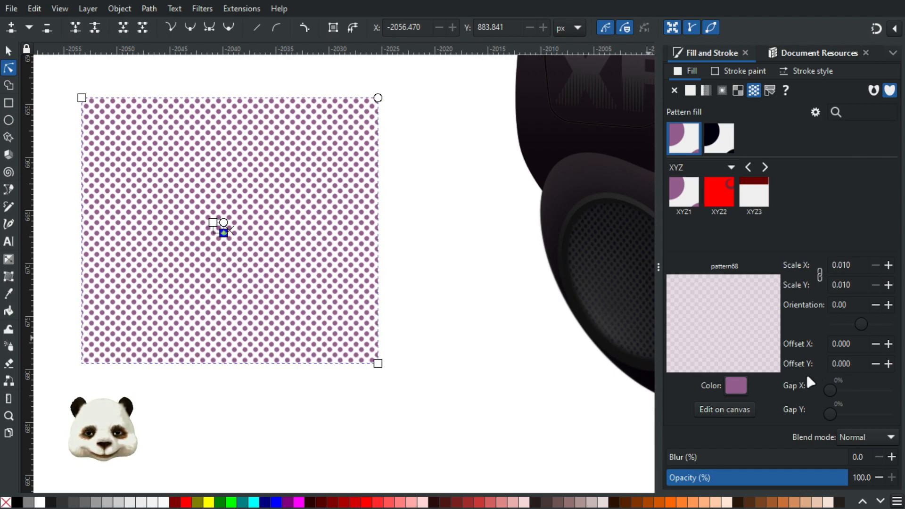
# Change the rectangle's dot pattern colour to the darker purple 73366bff
pyautogui.click(736, 389)
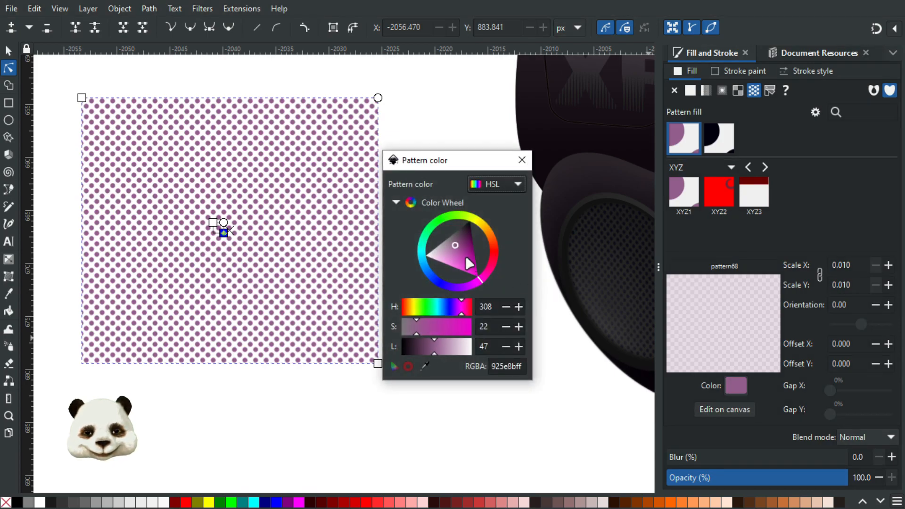
pyautogui.click(463, 242)
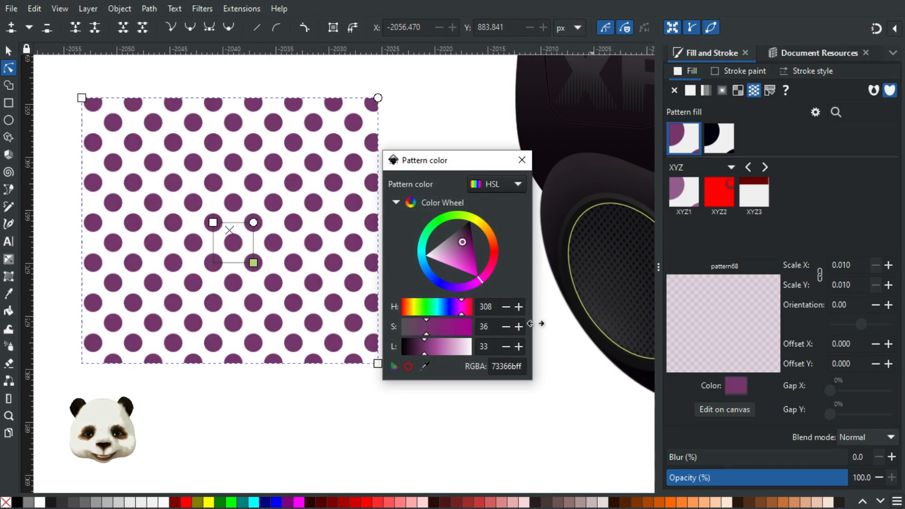
pyautogui.click(521, 161)
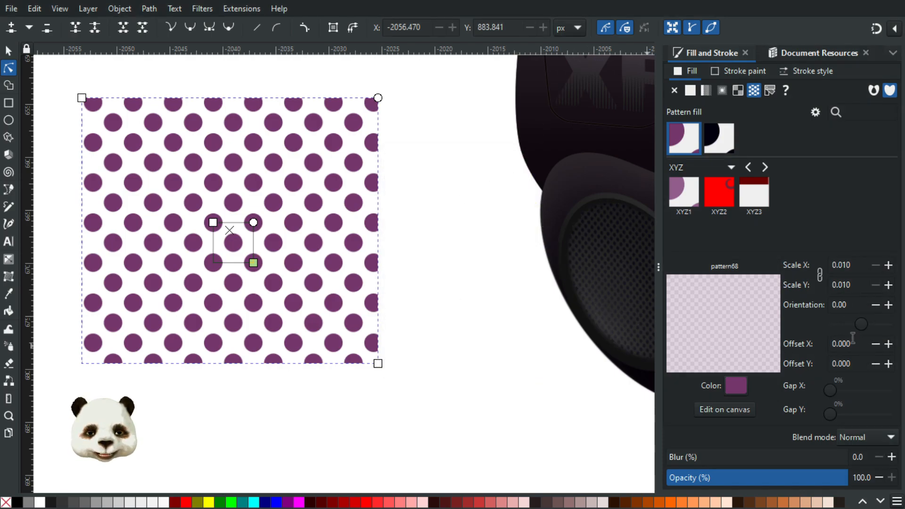
# Scale the recoloured dots down on the canvas to about a third of their size and turn the pattern
pyautogui.moveTo(254, 263); pyautogui.dragTo(235, 244)
pyautogui.moveTo(863, 323); pyautogui.dragTo(863, 323)
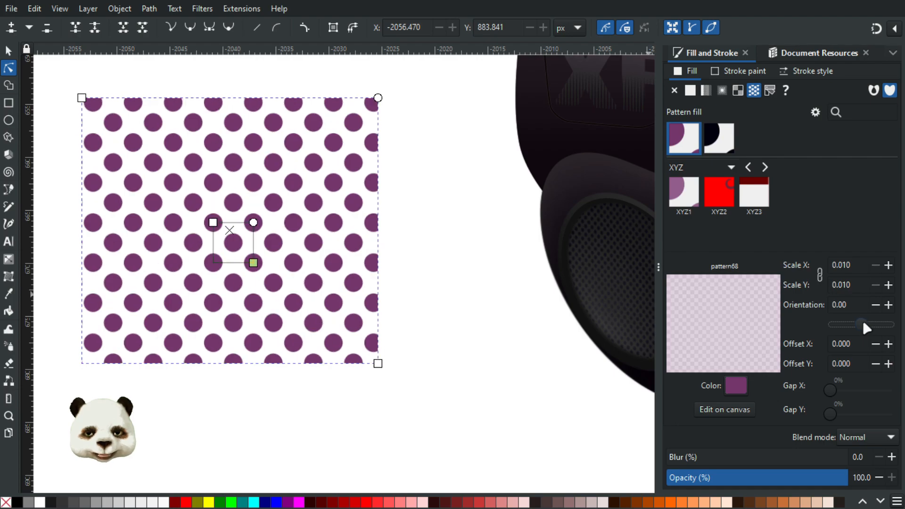
pyautogui.moveTo(254, 263); pyautogui.dragTo(214, 172)
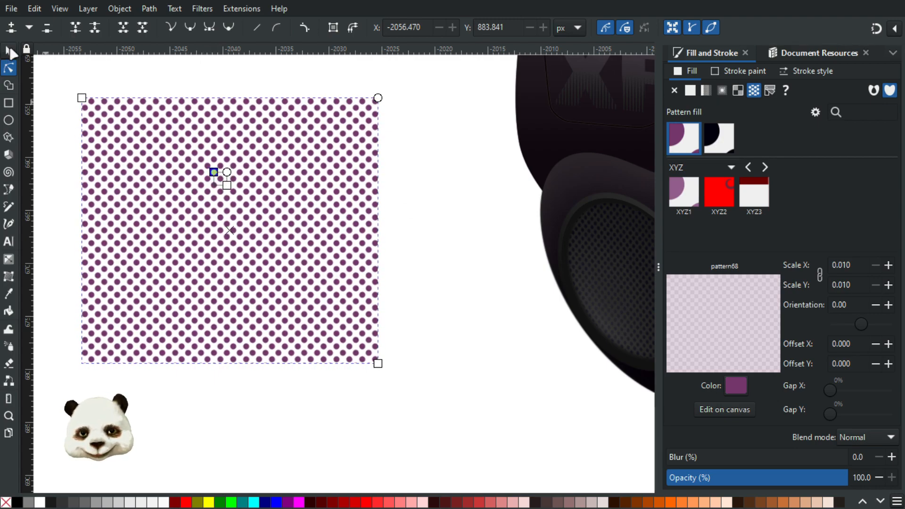
# Delete the dot-patterned sample rectangle beside the helmet
pyautogui.click(402, 166)
pyautogui.click(8, 50)
pyautogui.click(196, 172)
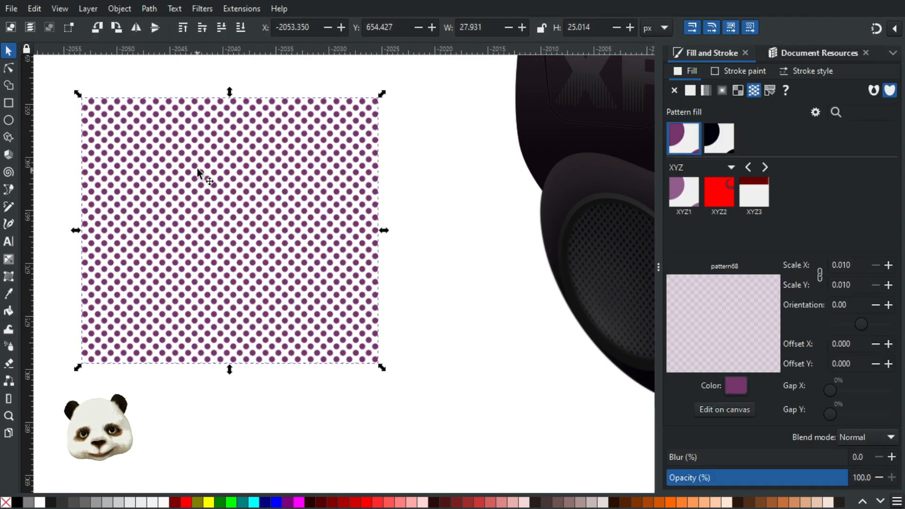
pyautogui.press('Delete')
pyautogui.hscroll(10, 370, 302)
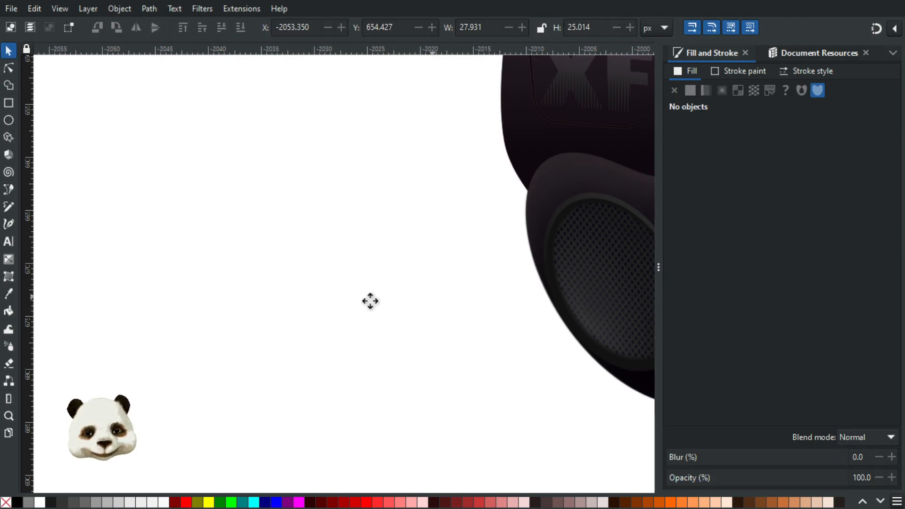
# Examine the perforated mesh in the helmet's earpiece up close, followed by the shading of the whole helmet
pyautogui.keyDown('ctrl'); pyautogui.scroll(3, 462, 275); pyautogui.keyUp('ctrl')
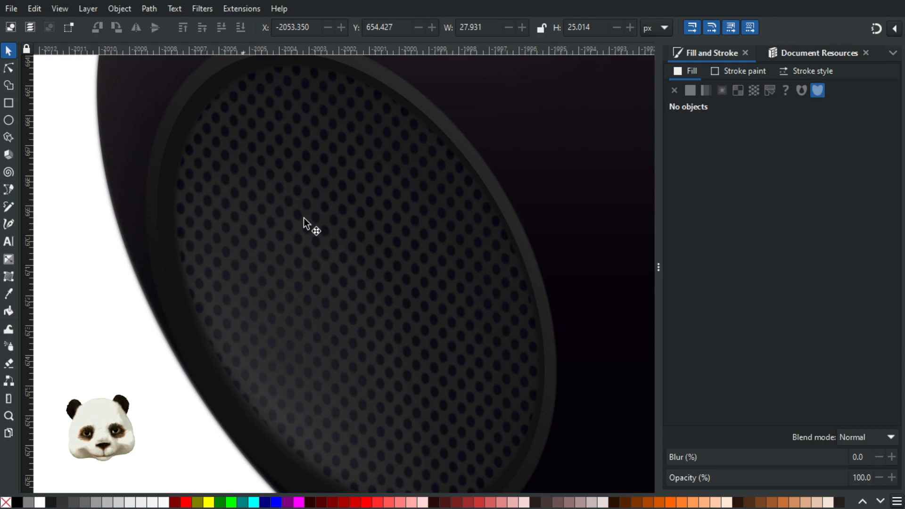
pyautogui.keyDown('ctrl'); pyautogui.scroll(-1, 349, 321); pyautogui.keyUp('ctrl')
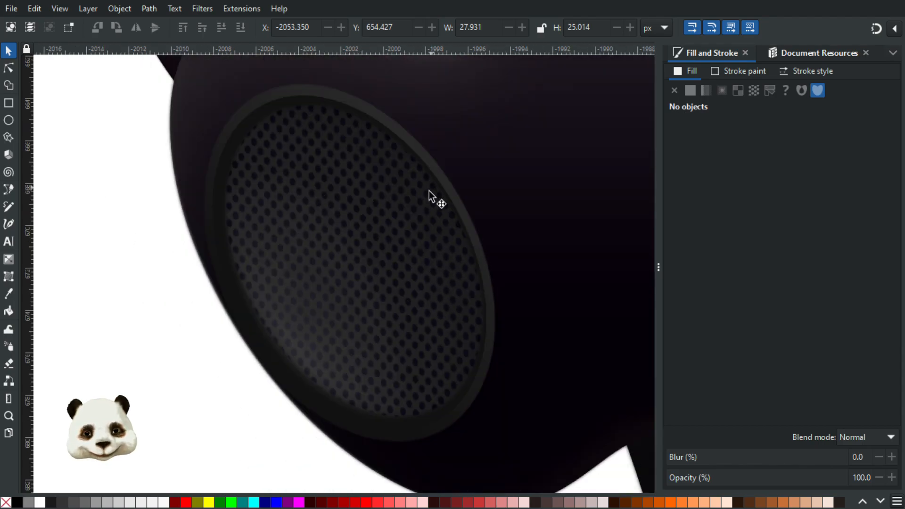
pyautogui.keyDown('ctrl'); pyautogui.scroll(-2, 465, 457); pyautogui.keyUp('ctrl')
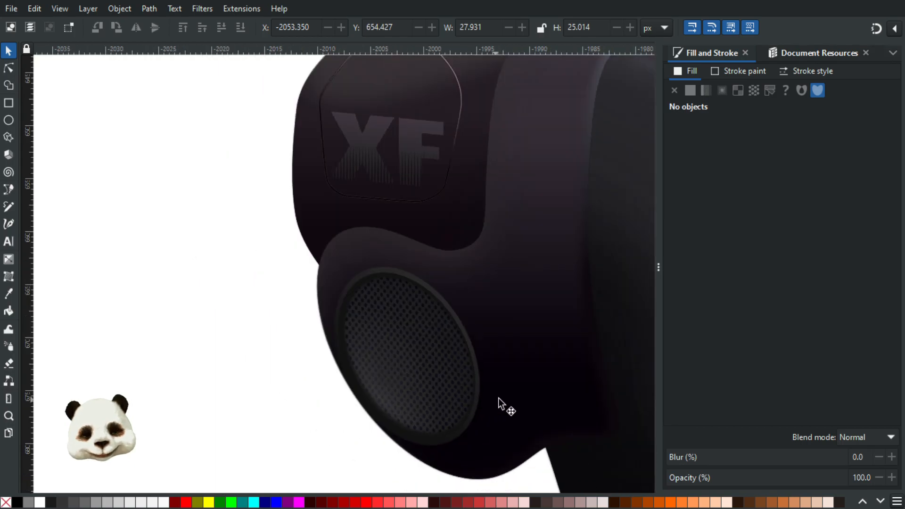
pyautogui.moveTo(503, 404); pyautogui.dragTo(287, 310)
pyautogui.keyDown('ctrl'); pyautogui.scroll(-3, 245, 335); pyautogui.keyUp('ctrl')
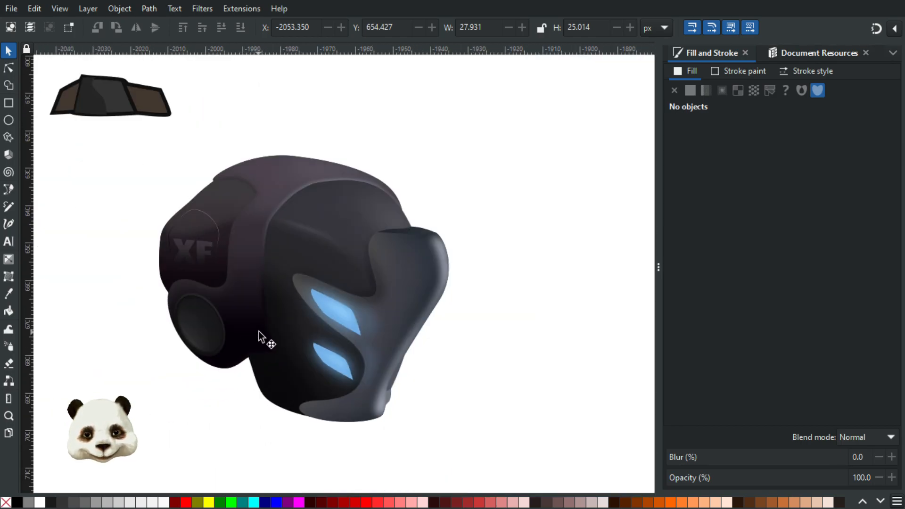
pyautogui.keyDown('ctrl'); pyautogui.scroll(1, 274, 344); pyautogui.keyUp('ctrl')
pyautogui.moveTo(288, 391); pyautogui.dragTo(385, 367)
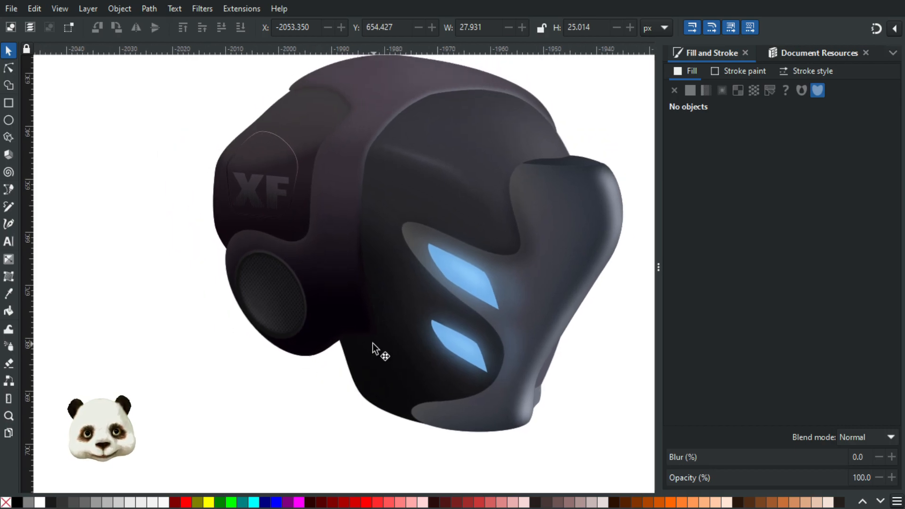
pyautogui.keyDown('ctrl'); pyautogui.scroll(-2, 369, 342); pyautogui.keyUp('ctrl')
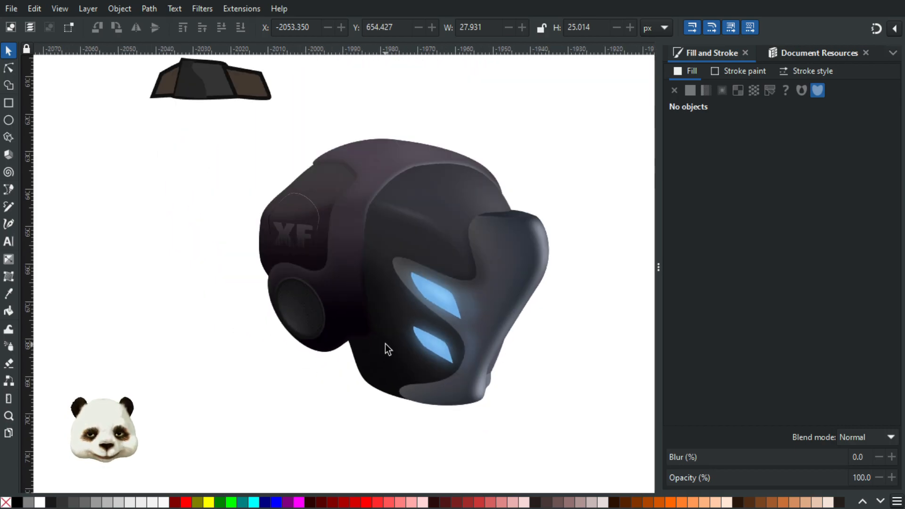
# Hide the flat-coloured character and its separate parts, and show the full body beneath the shaded helmet
pyautogui.keyDown('ctrl'); pyautogui.scroll(-2, 386, 346); pyautogui.keyUp('ctrl')
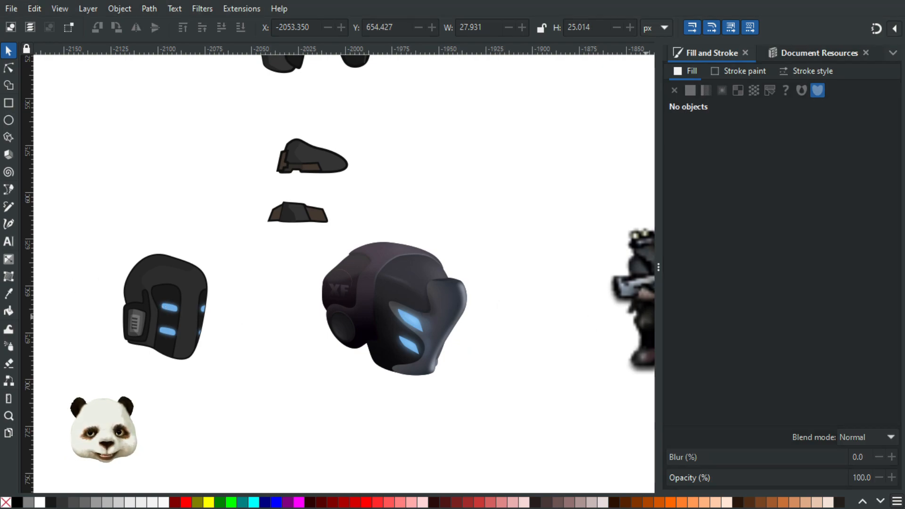
pyautogui.scroll(-2, 357, 193)
pyautogui.moveTo(311, 202); pyautogui.dragTo(470, 339)
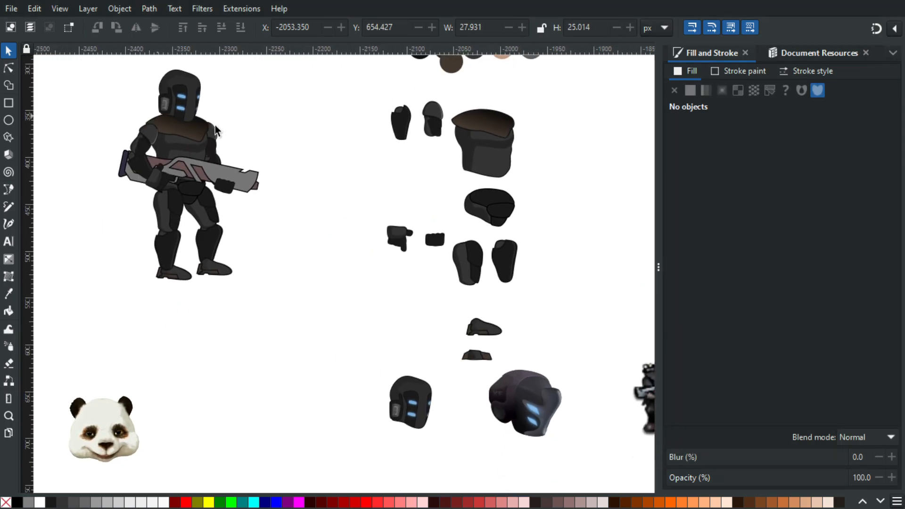
pyautogui.moveTo(426, 335); pyautogui.dragTo(261, 231)
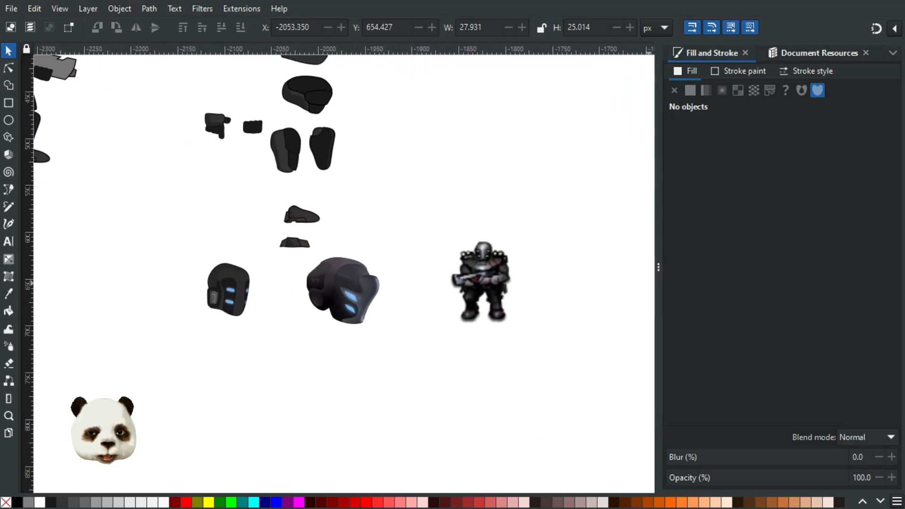
pyautogui.hotkey('ctrl', 'z')
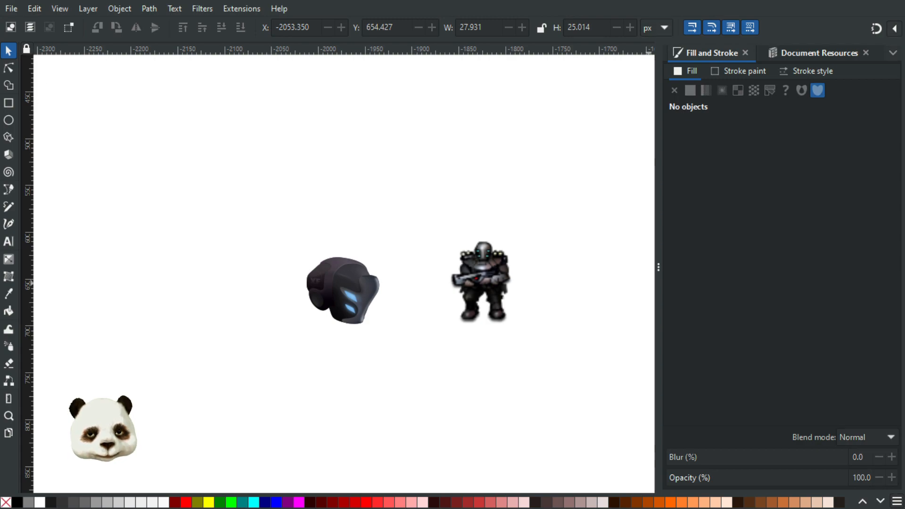
pyautogui.hotkey('ctrl', 'shift', 'z')
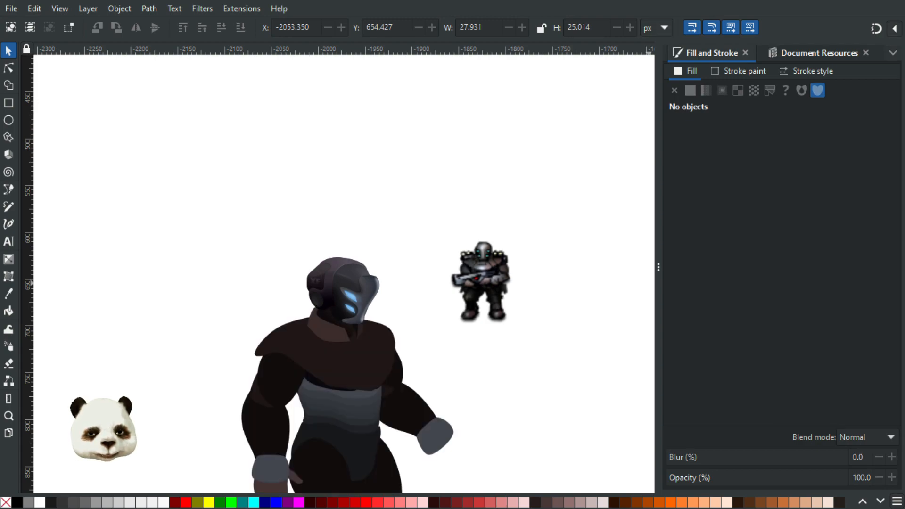
# Examine the full character from helmet to boots, including the cape and torso, against the small reference sprite
pyautogui.scroll(-5, 445, 230)
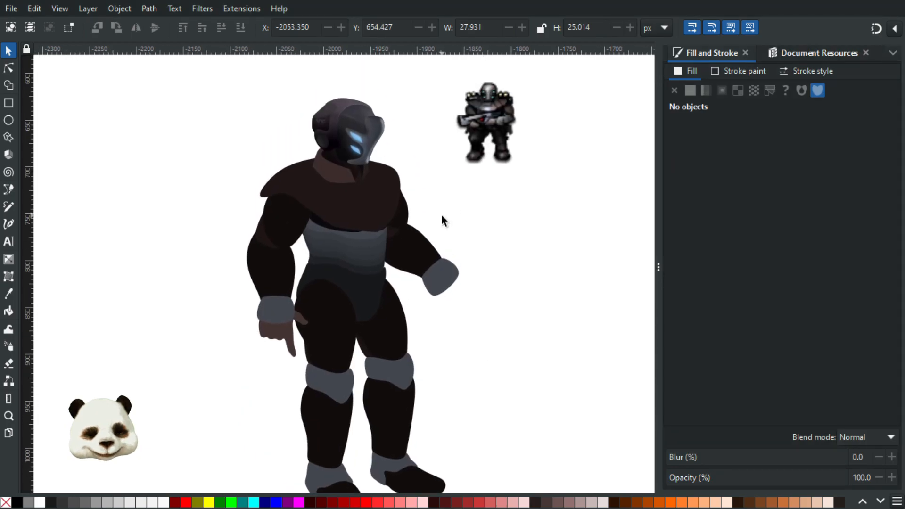
pyautogui.keyDown('ctrl'); pyautogui.scroll(-1, 446, 230); pyautogui.keyUp('ctrl')
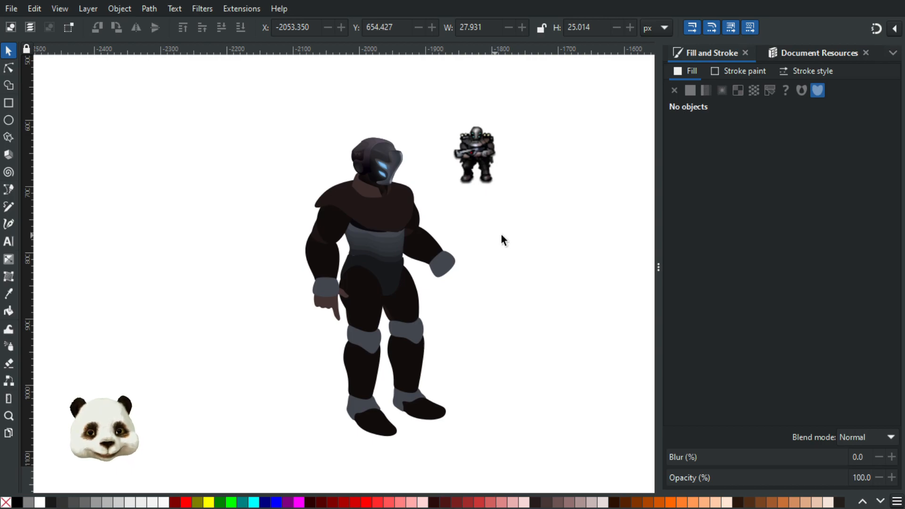
pyautogui.keyDown('ctrl'); pyautogui.scroll(2, 397, 265); pyautogui.keyUp('ctrl')
pyautogui.keyDown('ctrl'); pyautogui.scroll(-2, 440, 253); pyautogui.keyUp('ctrl')
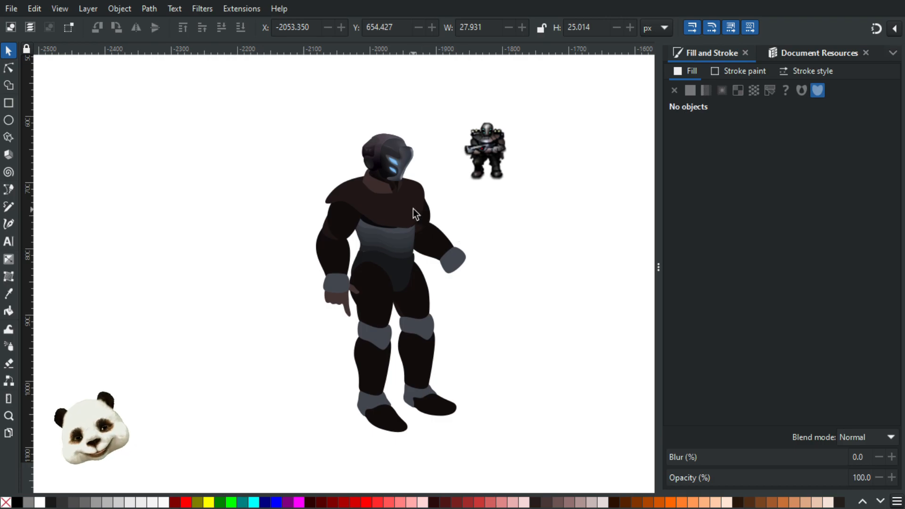
pyautogui.keyDown('ctrl'); pyautogui.scroll(4, 413, 208); pyautogui.keyUp('ctrl')
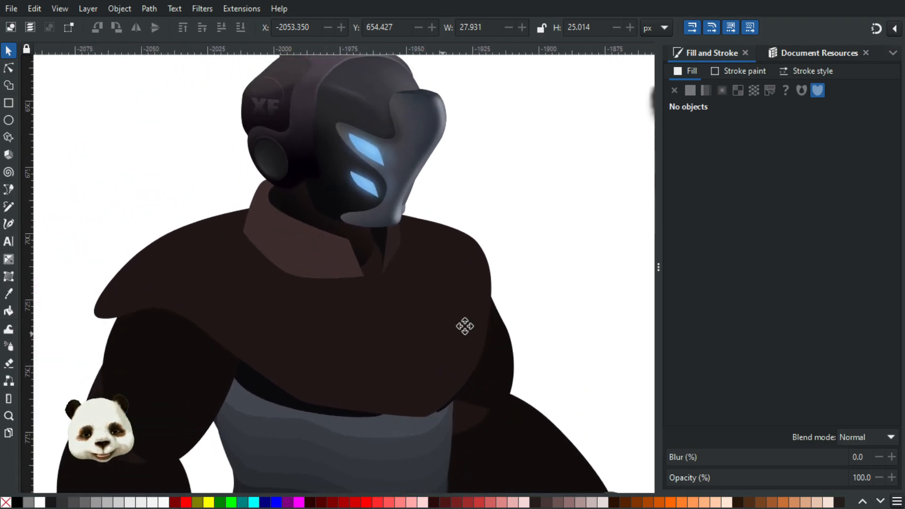
pyautogui.keyDown('ctrl'); pyautogui.scroll(-3, 446, 334); pyautogui.keyUp('ctrl')
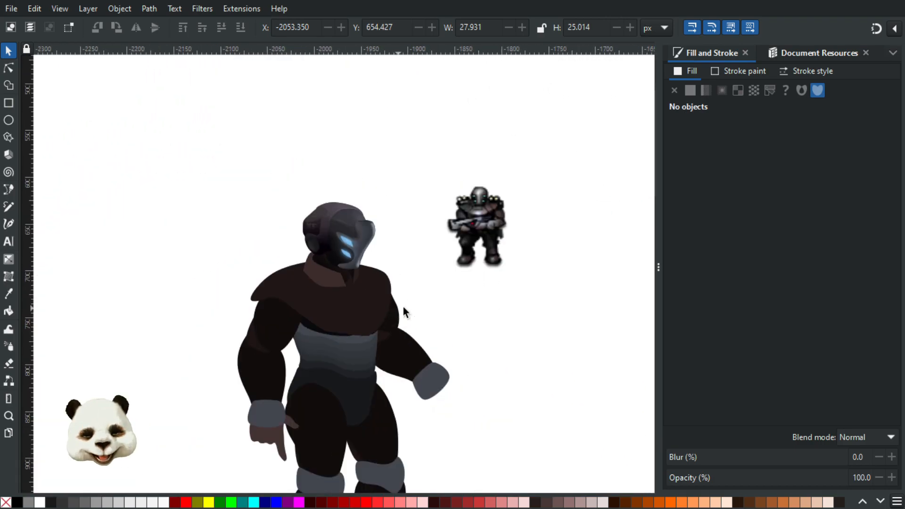
pyautogui.keyDown('ctrl'); pyautogui.scroll(1, 409, 303); pyautogui.keyUp('ctrl')
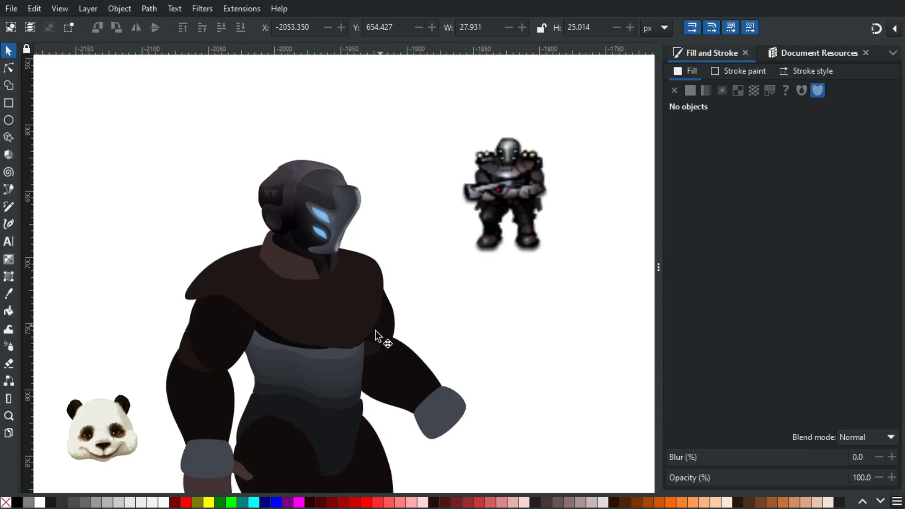
pyautogui.moveTo(377, 369); pyautogui.dragTo(399, 384)
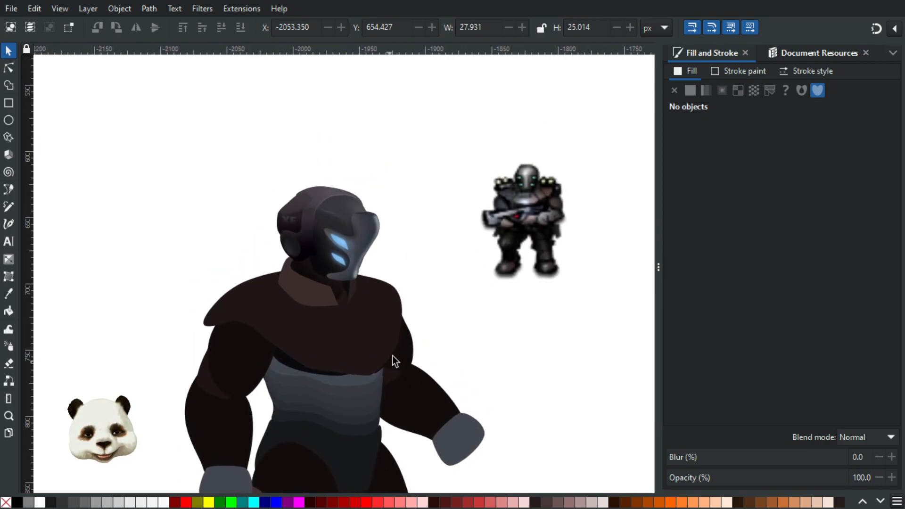
# Select the shoulder cape inside its group and recolour it from the collar's brown, with a final fill of 382828ff
pyautogui.keyDown('ctrl'); pyautogui.scroll(2, 404, 338); pyautogui.keyUp('ctrl')
pyautogui.click(367, 294)
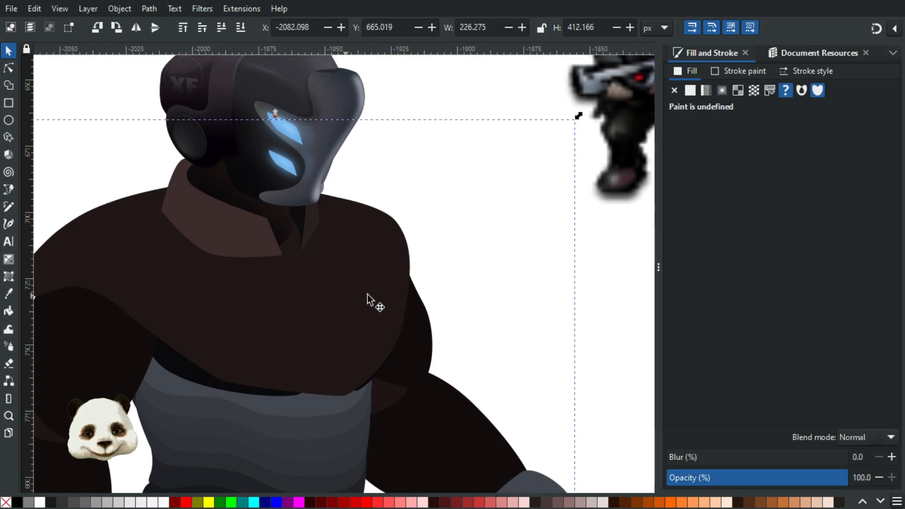
pyautogui.doubleClick(305, 286)
pyautogui.click(355, 296)
pyautogui.doubleClick(368, 295)
pyautogui.click(378, 288)
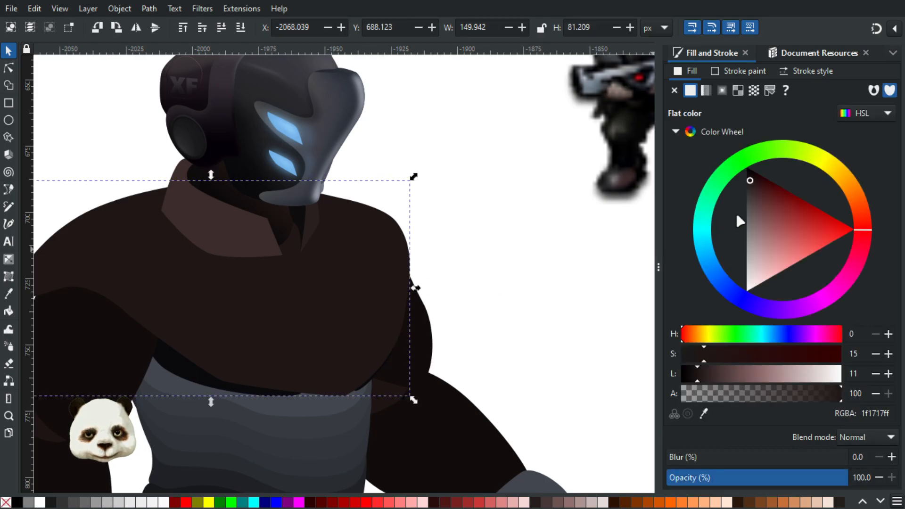
pyautogui.press('d')
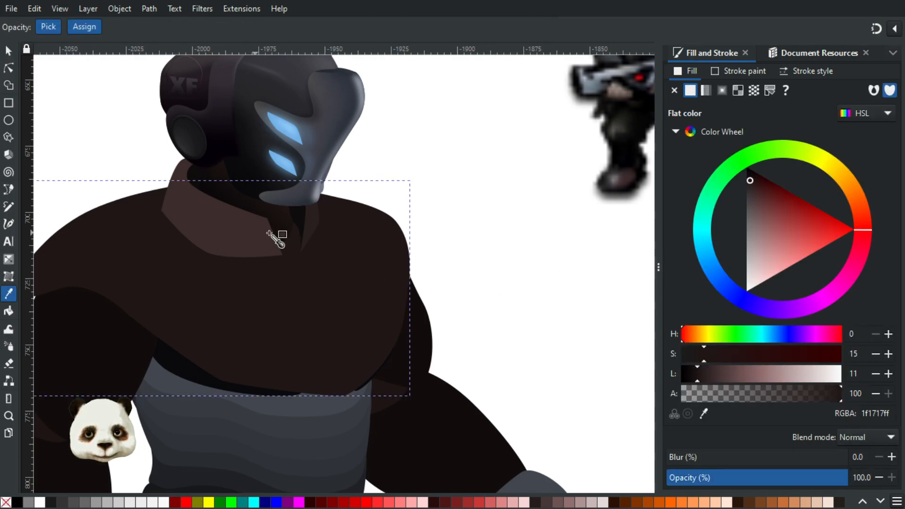
pyautogui.click(257, 246)
pyautogui.moveTo(754, 199); pyautogui.dragTo(754, 191)
pyautogui.moveTo(440, 300); pyautogui.dragTo(528, 288)
pyautogui.click(12, 55)
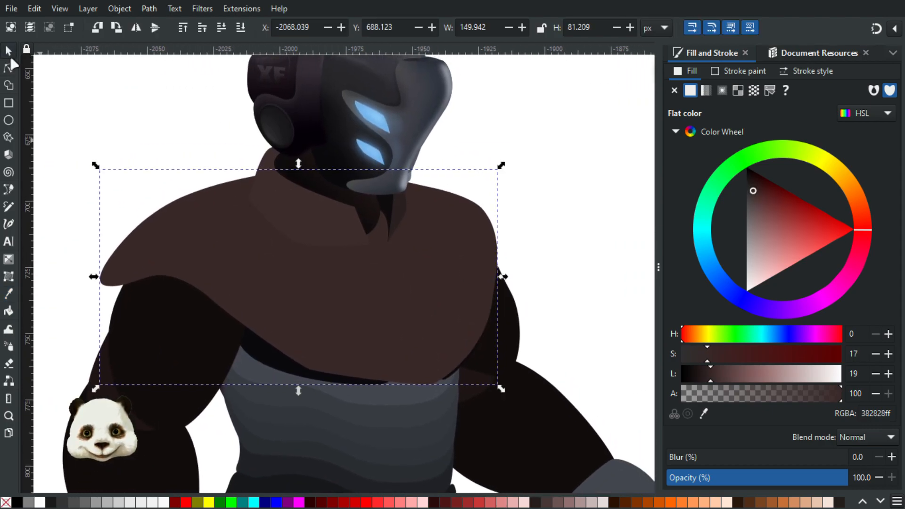
# Examine the character's hanging arm, selecting its group and checking the separate forearm shape within it
pyautogui.moveTo(187, 325); pyautogui.dragTo(251, 204)
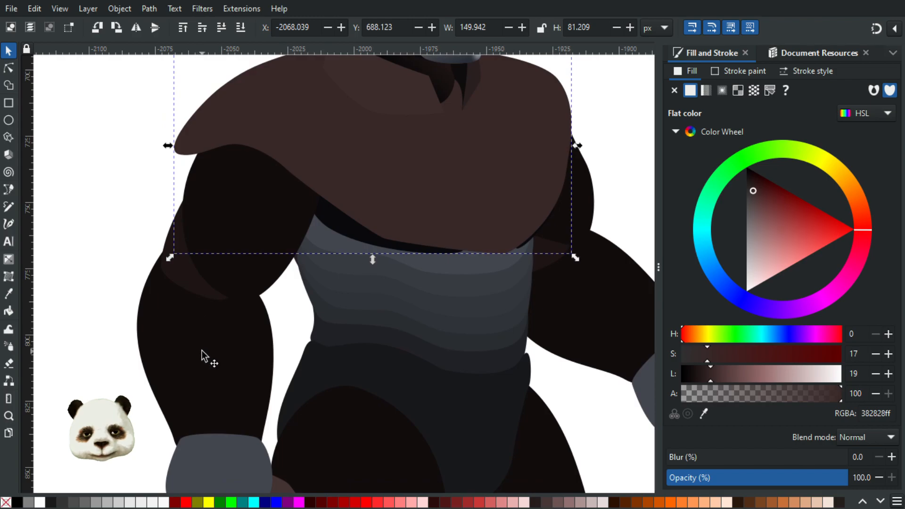
pyautogui.click(202, 358)
pyautogui.scroll(-2, 203, 358)
pyautogui.scroll(1, 207, 371)
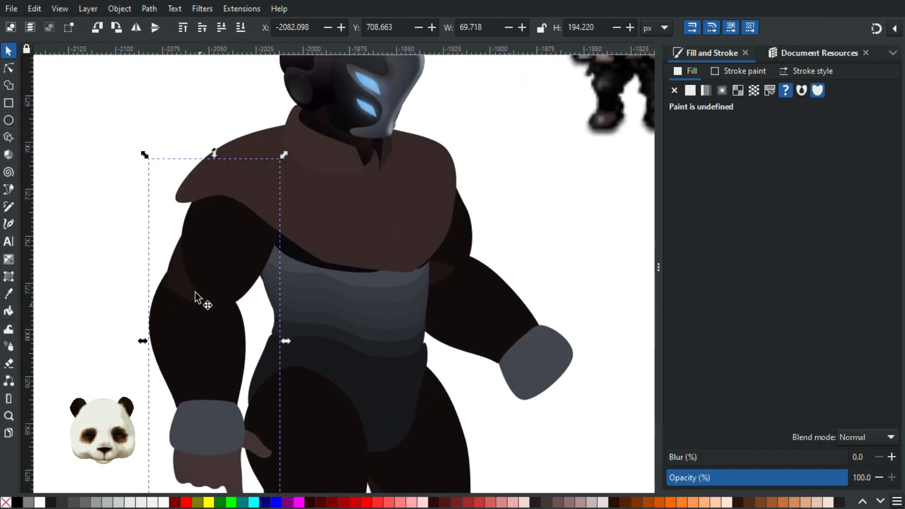
pyautogui.click(206, 384)
pyautogui.press('Escape')
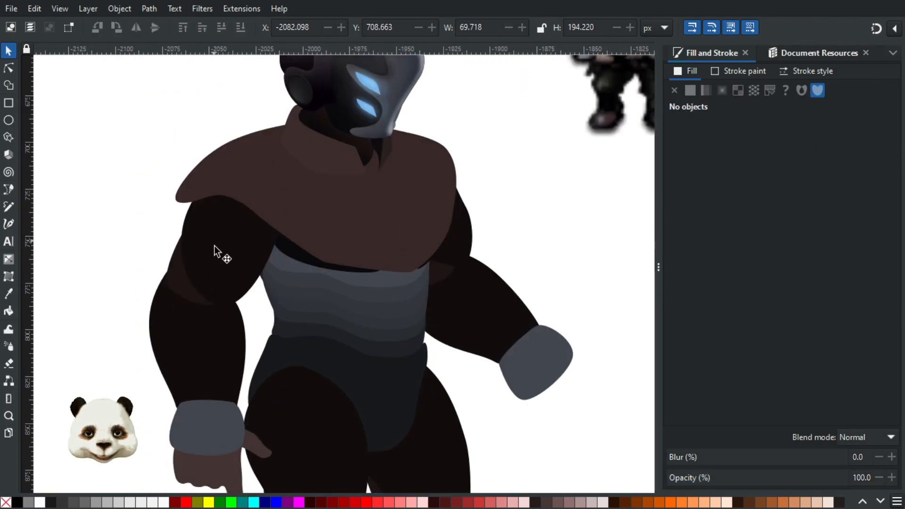
pyautogui.click(211, 325)
pyautogui.press('n')
pyautogui.click(70, 209)
pyautogui.press('s')
pyautogui.click(184, 305)
pyautogui.doubleClick(104, 241)
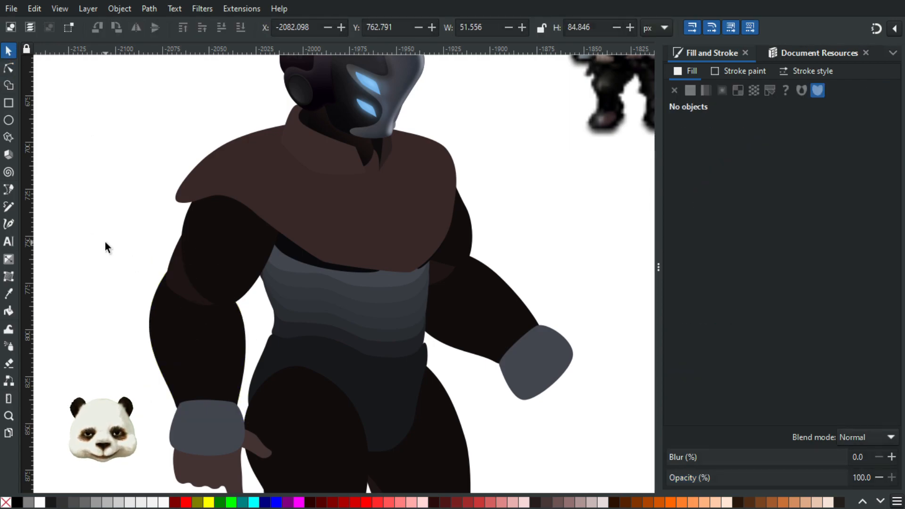
# Try rotating the hanging arm group about its shoulder pivot and undo the rotation
pyautogui.click(197, 347)
pyautogui.moveTo(206, 355); pyautogui.dragTo(246, 256)
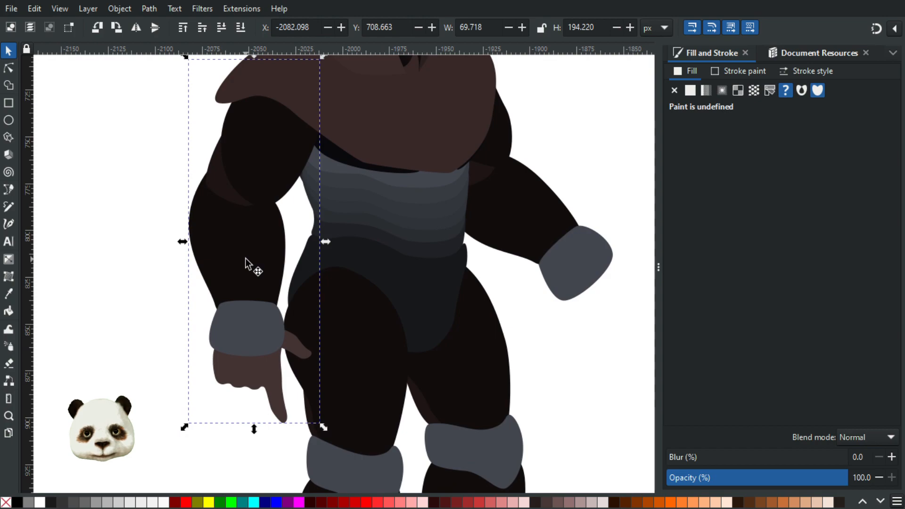
pyautogui.click(251, 264)
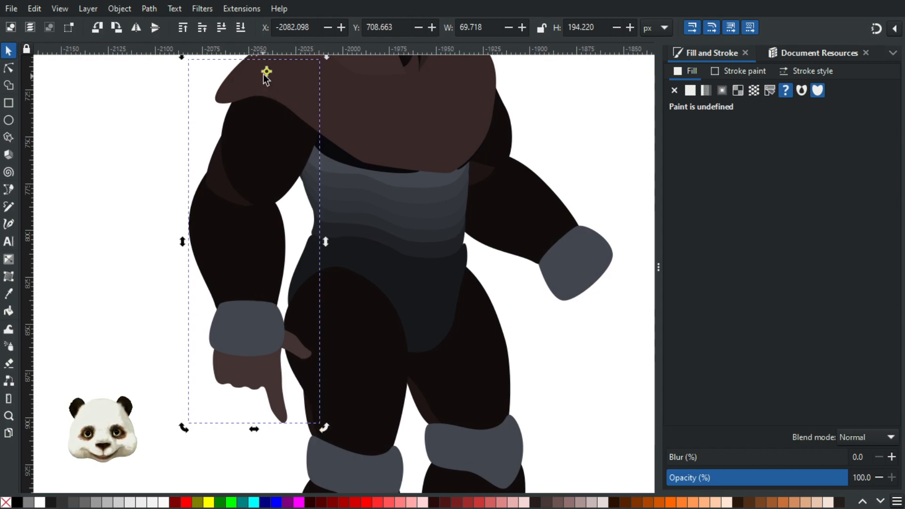
pyautogui.moveTo(325, 426); pyautogui.dragTo(389, 314)
pyautogui.hotkey('ctrl', 'z')
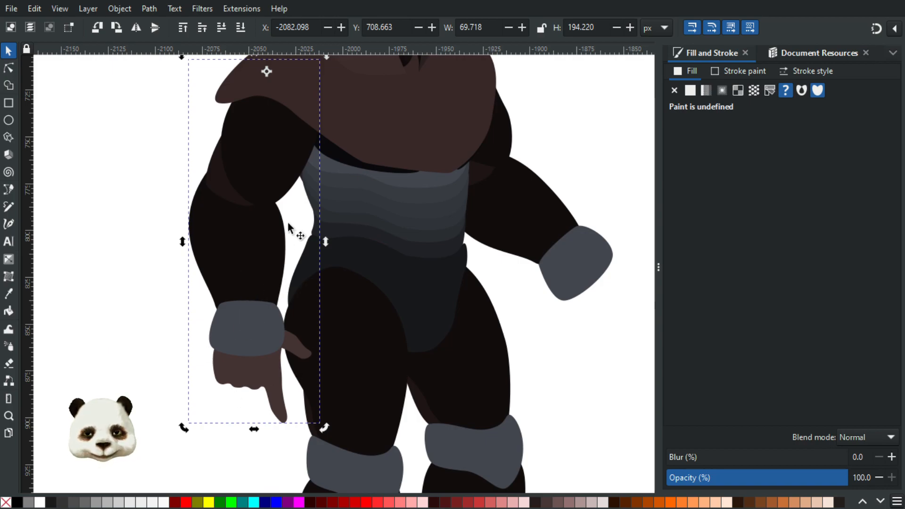
pyautogui.scroll(5, 263, 237)
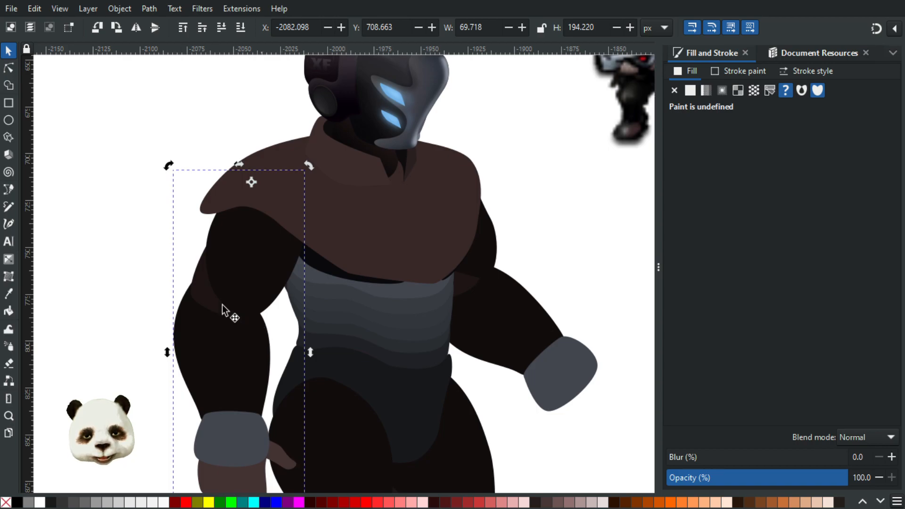
pyautogui.scroll(-4, 218, 327)
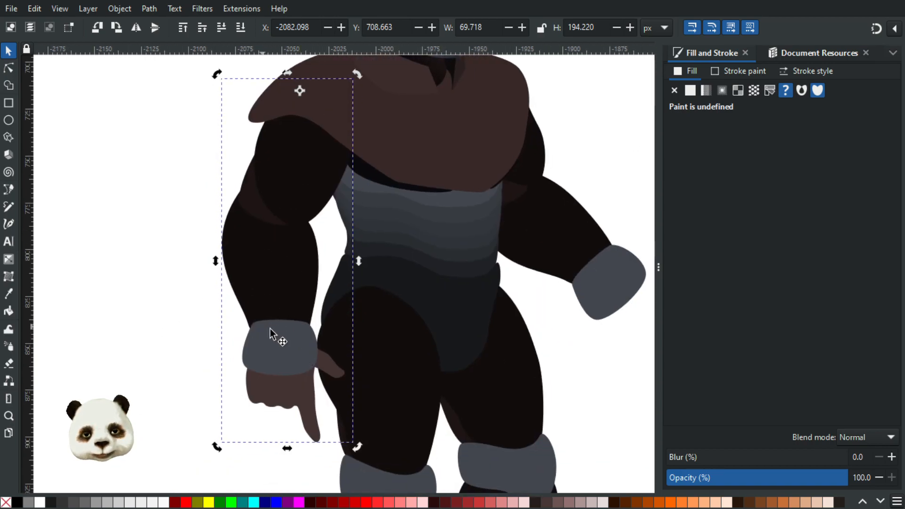
pyautogui.moveTo(315, 299); pyautogui.dragTo(221, 343)
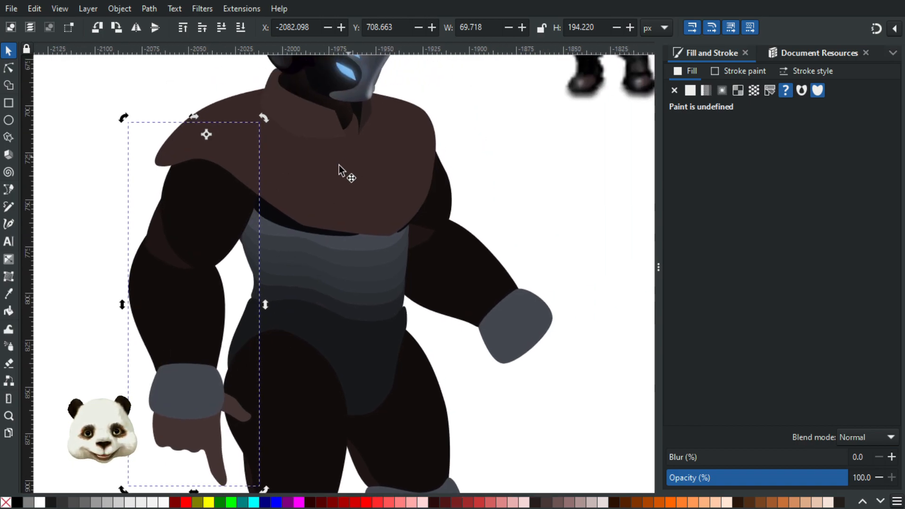
# Try rotating the helmet group about its neck pivot, then clear the selection
pyautogui.scroll(5, 319, 200)
pyautogui.click(316, 151)
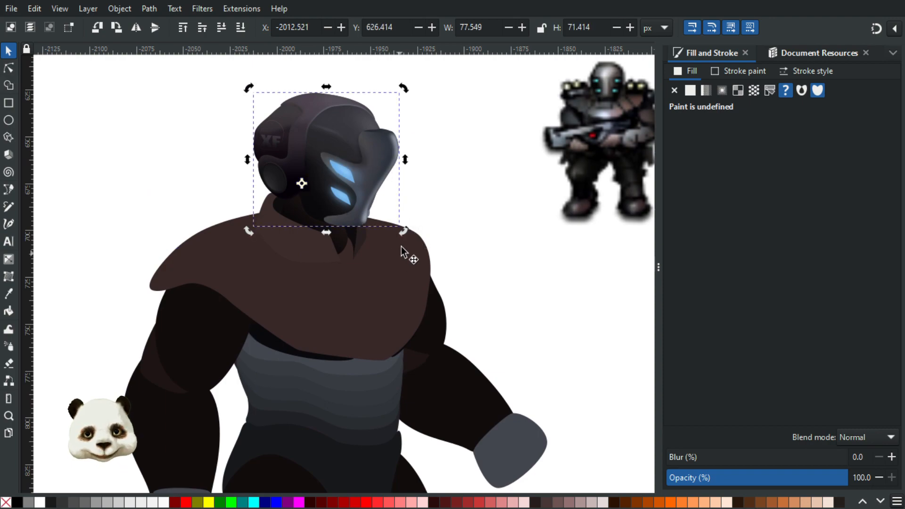
pyautogui.moveTo(405, 231); pyautogui.dragTo(425, 227)
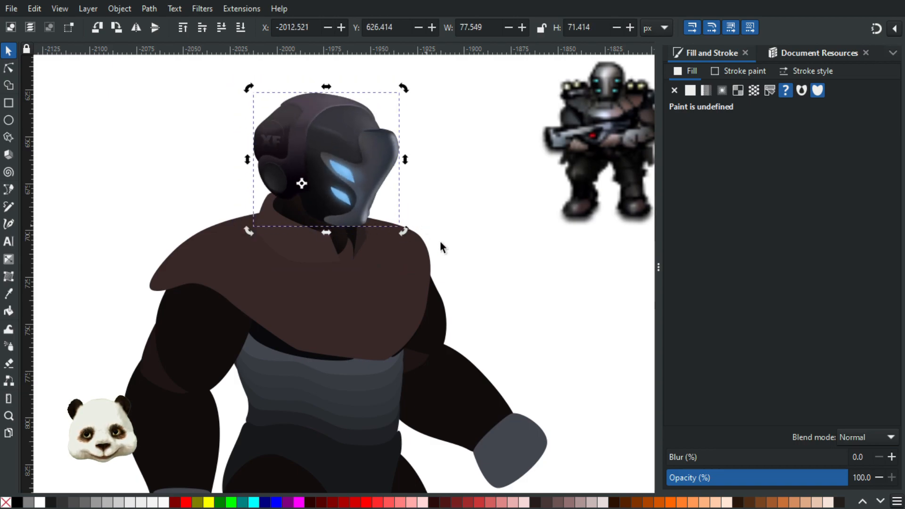
pyautogui.click(476, 225)
# Examine the body from the torso down through the thighs, knee guards and boots, and compare the whole figure's pose with the reference sprite
pyautogui.scroll(-3, 362, 254)
pyautogui.scroll(-2, 362, 254)
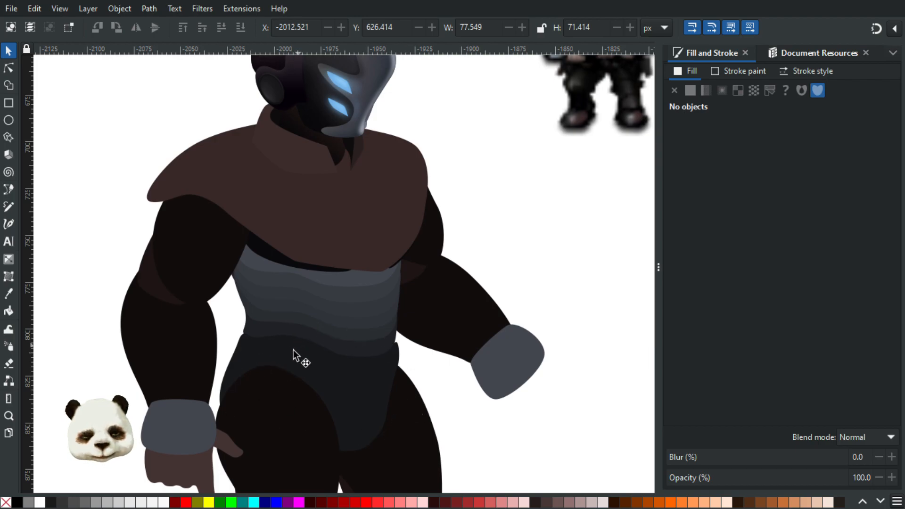
pyautogui.scroll(-5, 326, 337)
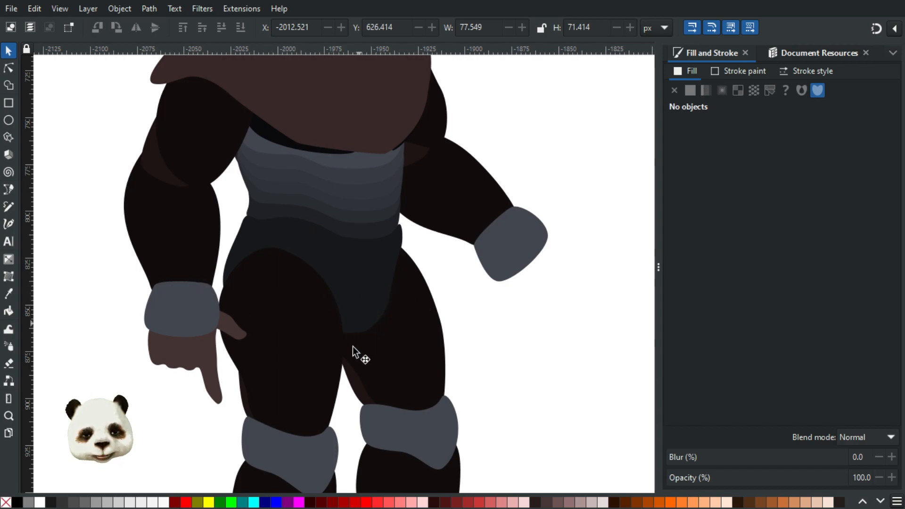
pyautogui.moveTo(418, 273)
pyautogui.mouseDown()
pyautogui.moveTo(307, 331)
pyautogui.moveTo(422, 285)
pyautogui.mouseUp()
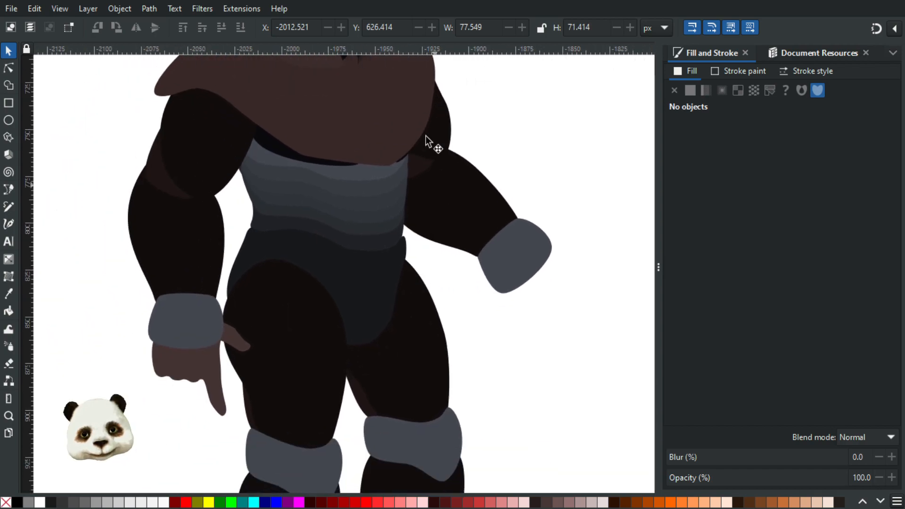
pyautogui.moveTo(429, 358)
pyautogui.mouseDown()
pyautogui.moveTo(414, 388)
pyautogui.moveTo(469, 171)
pyautogui.moveTo(451, 134)
pyautogui.mouseUp()
pyautogui.scroll(-1, 451, 151)
pyautogui.scroll(-1, 448, 252)
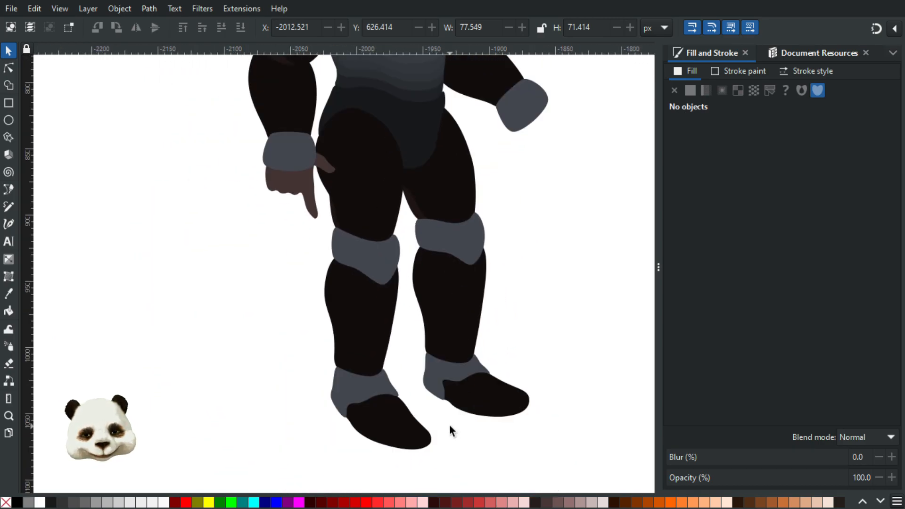
pyautogui.scroll(1, 449, 423)
pyautogui.scroll(1, 495, 398)
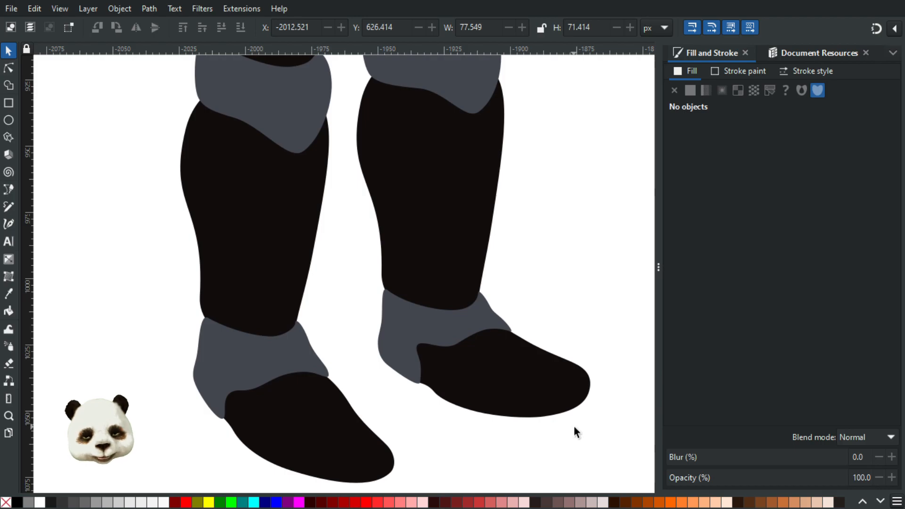
pyautogui.scroll(-2, 576, 421)
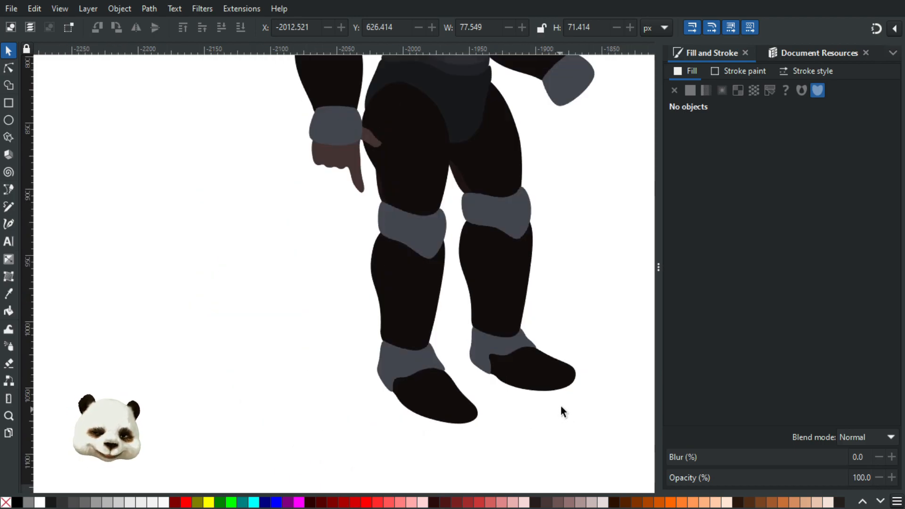
pyautogui.scroll(-2, 584, 391)
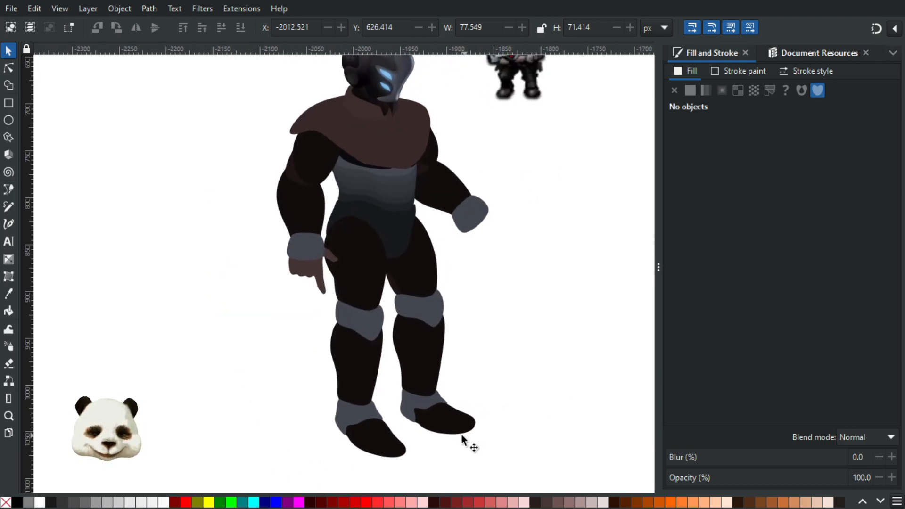
pyautogui.scroll(-1, 459, 436)
pyautogui.scroll(1, 457, 453)
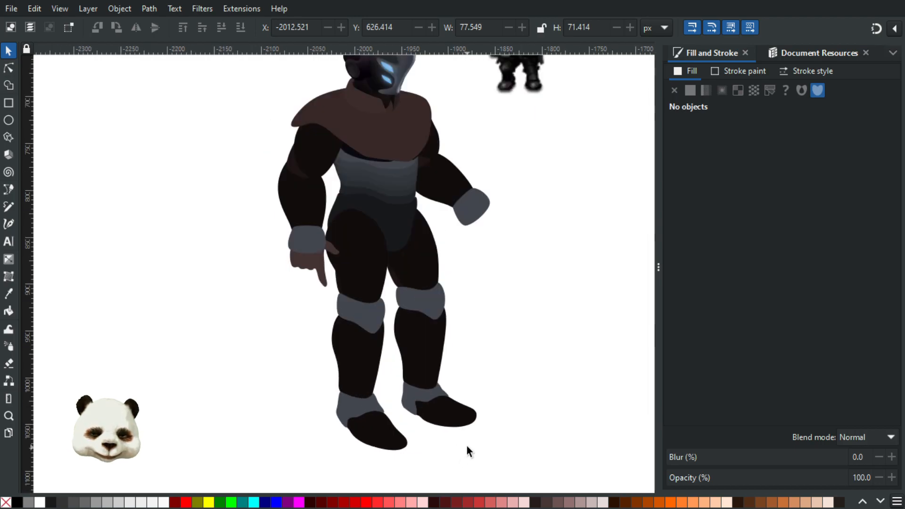
pyautogui.scroll(-1, 461, 431)
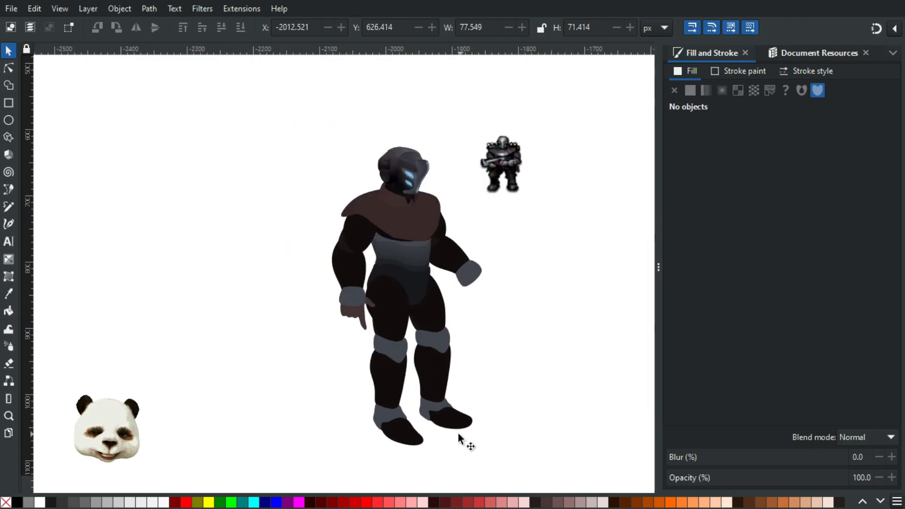
pyautogui.scroll(2, 456, 433)
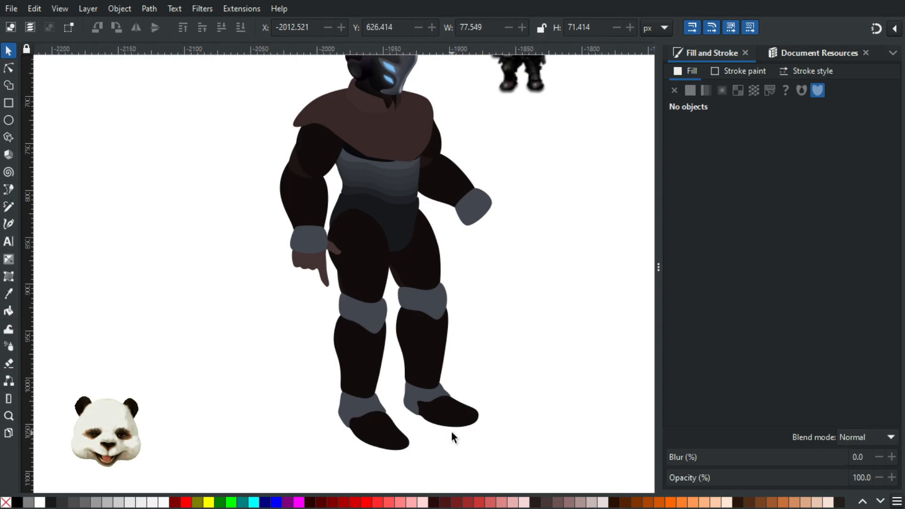
pyautogui.scroll(-2, 464, 429)
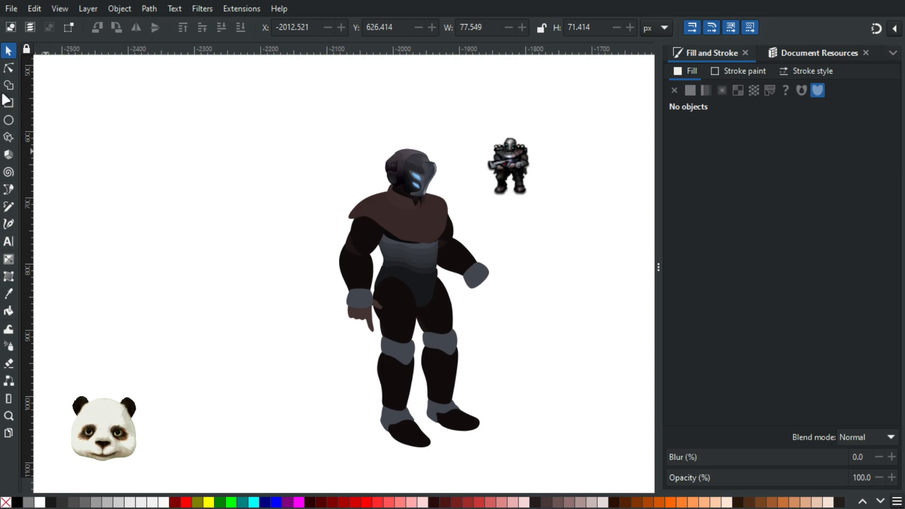
# Select the far leg group, place its rotation centre at the hip, and rotate the leg outward for a wider stance
pyautogui.click(433, 366)
pyautogui.doubleClick(444, 378)
pyautogui.click(445, 375)
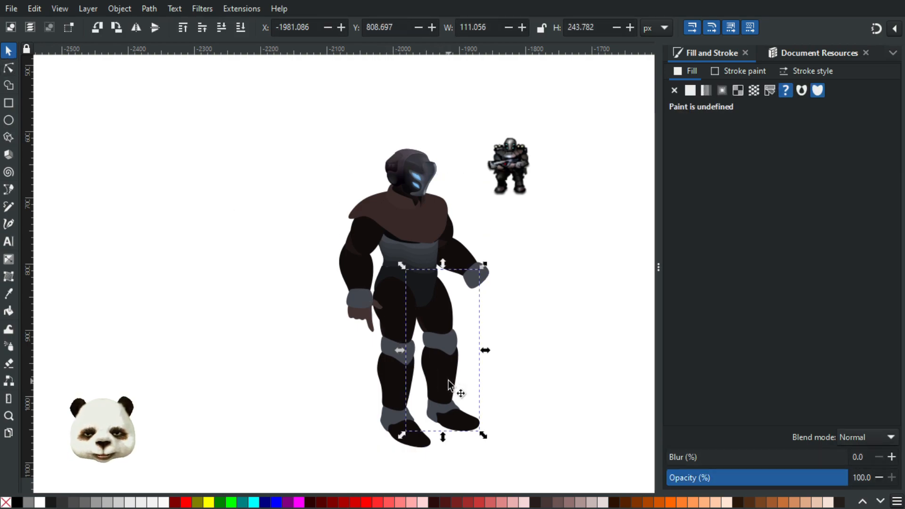
pyautogui.click(449, 380)
pyautogui.moveTo(443, 350); pyautogui.dragTo(435, 296)
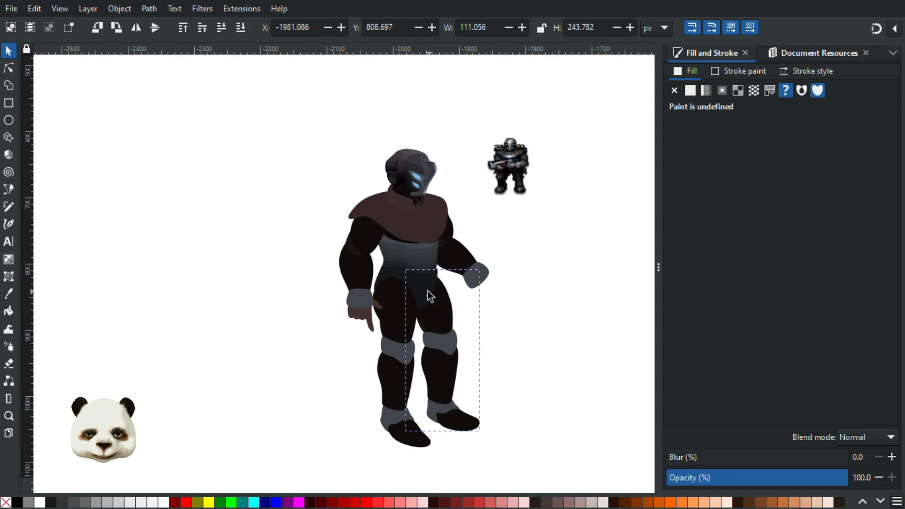
pyautogui.moveTo(485, 433)
pyautogui.mouseDown()
pyautogui.moveTo(494, 421)
pyautogui.moveTo(503, 428)
pyautogui.mouseUp()
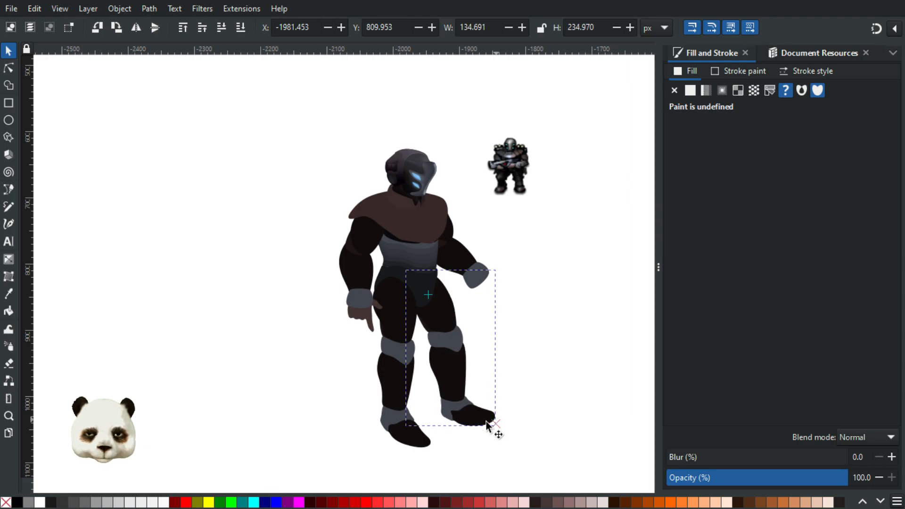
# Nudge the rotated far leg horizontally to X -1980.453 px and check its joints at the hip and knee
pyautogui.scroll(1, 456, 378)
pyautogui.scroll(1, 456, 379)
pyautogui.moveTo(473, 350); pyautogui.dragTo(476, 347)
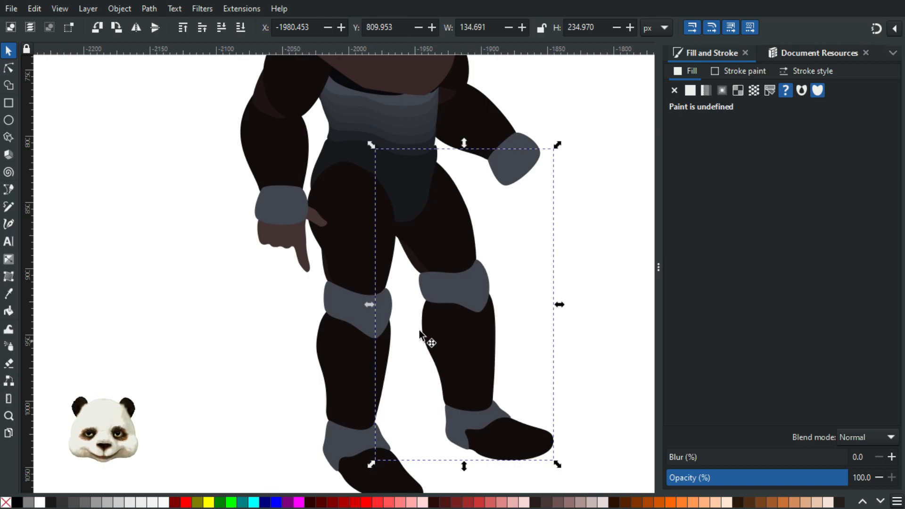
pyautogui.scroll(1, 429, 219)
pyautogui.scroll(1, 428, 218)
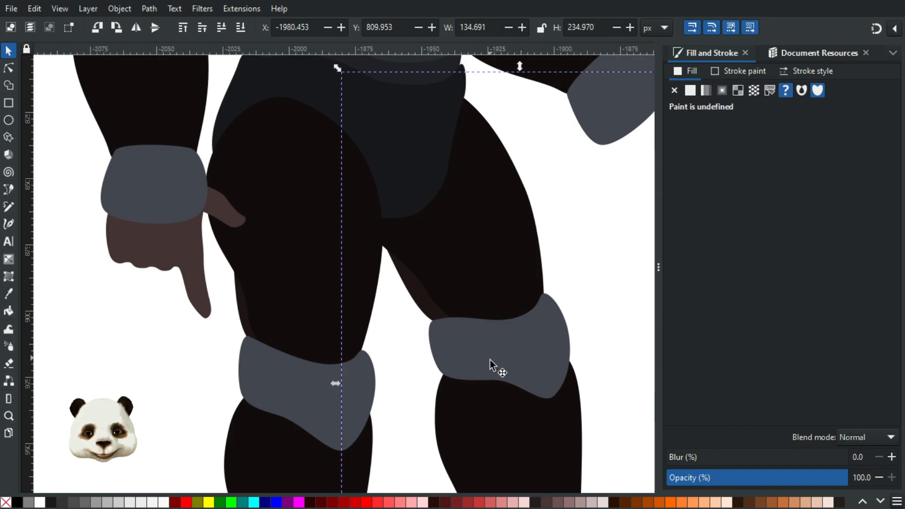
pyautogui.scroll(-2, 486, 411)
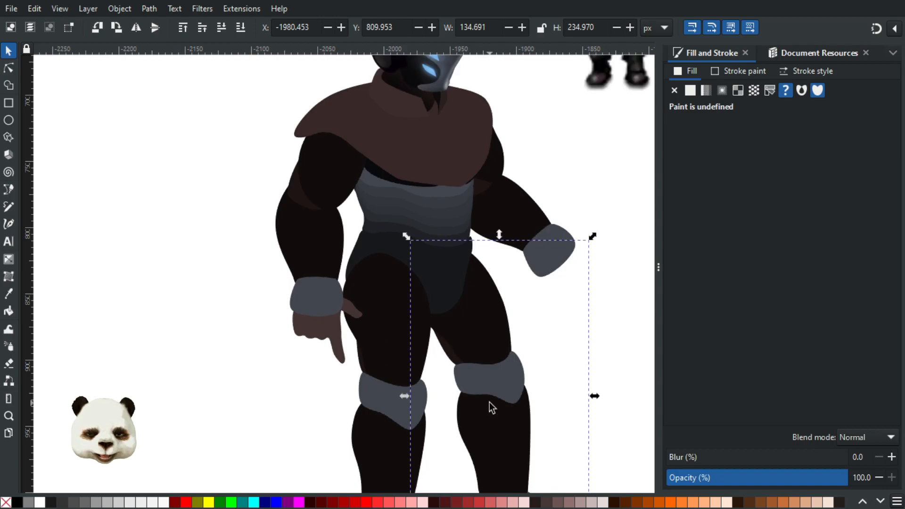
pyautogui.scroll(-1, 492, 404)
pyautogui.scroll(3, 492, 404)
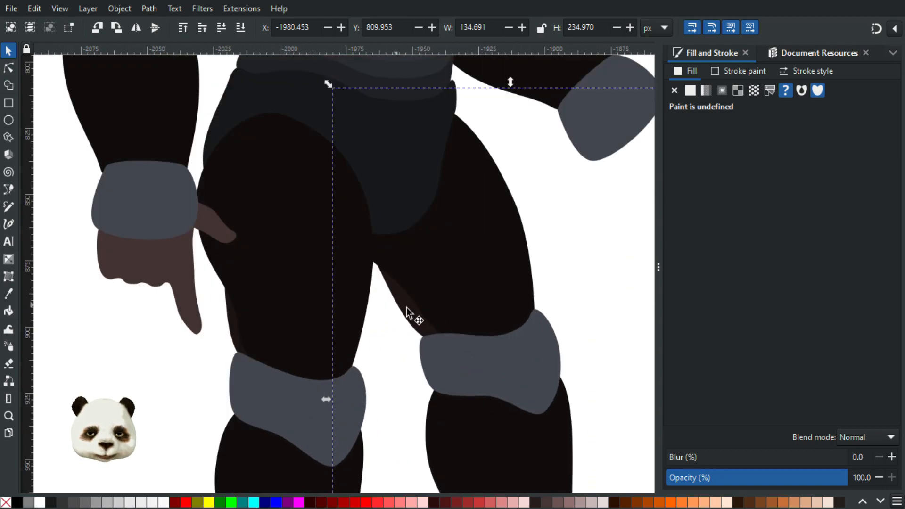
# Select the far leg's thigh shape inside its group and recolour it dark red, with saturation 41 and lightness 7
pyautogui.click(481, 260)
pyautogui.click(551, 244)
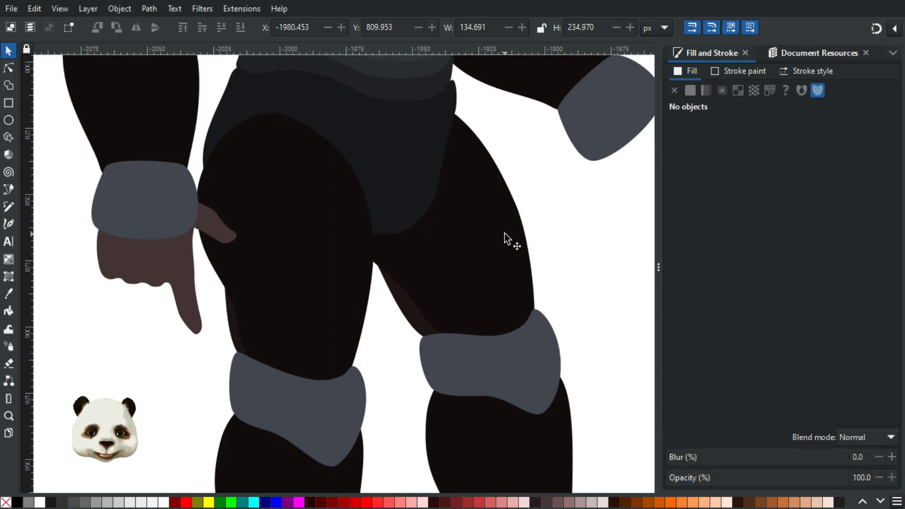
pyautogui.click(499, 241)
pyautogui.moveTo(701, 377)
pyautogui.mouseDown()
pyautogui.moveTo(724, 353)
pyautogui.moveTo(703, 388)
pyautogui.moveTo(689, 382)
pyautogui.mouseUp()
pyautogui.moveTo(726, 354); pyautogui.dragTo(745, 353)
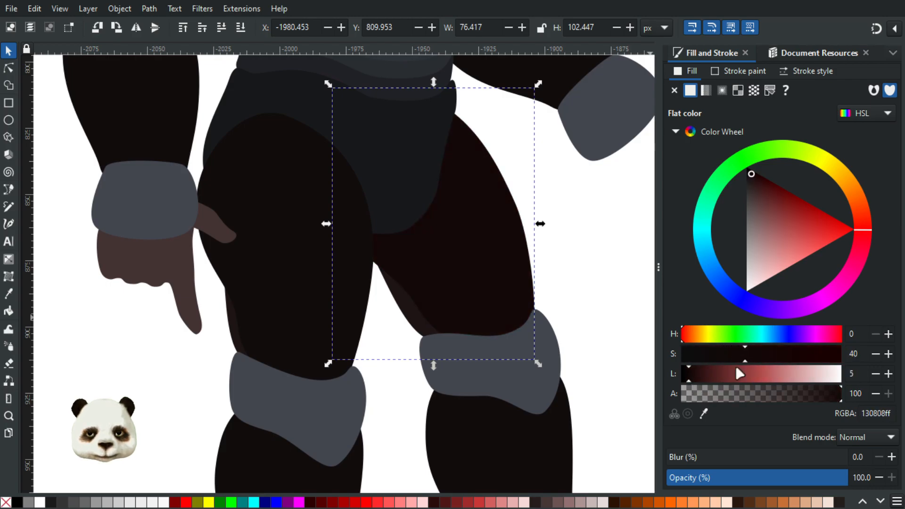
pyautogui.click(693, 376)
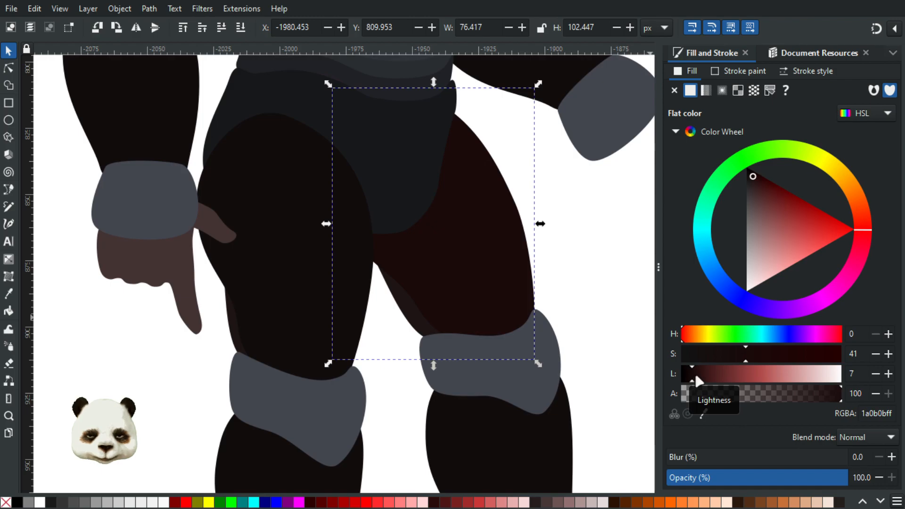
# Shift the far thigh's fill to dark purple 1b0b1bff, with hue 300, saturation 40 and lightness 7
pyautogui.moveTo(824, 300); pyautogui.dragTo(832, 304)
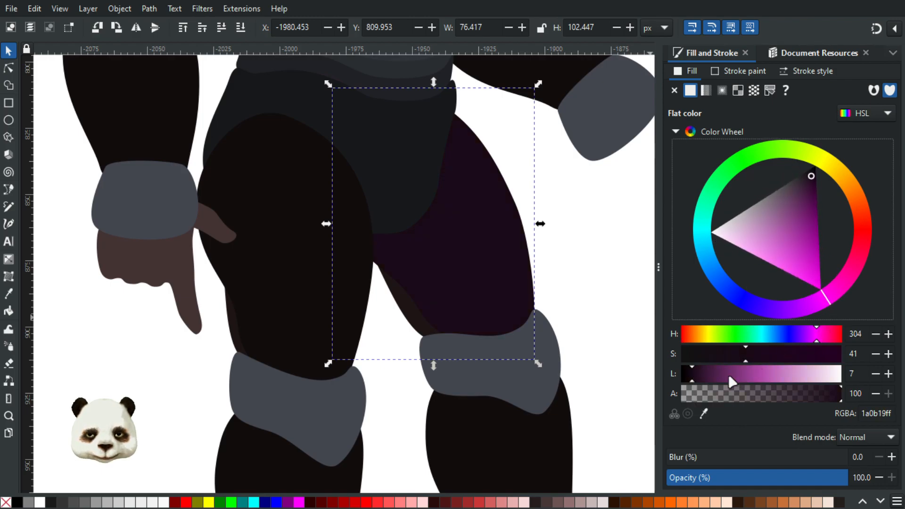
pyautogui.moveTo(690, 378); pyautogui.dragTo(694, 377)
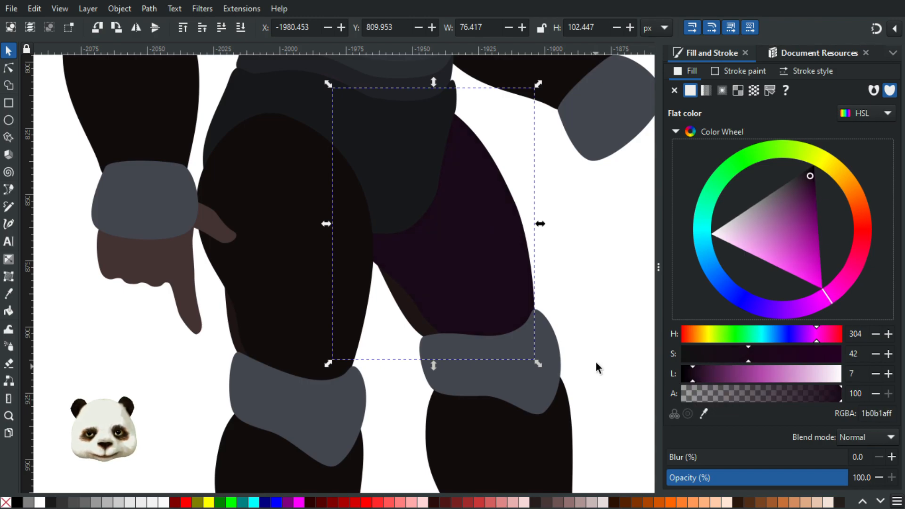
pyautogui.scroll(-3, 485, 312)
pyautogui.scroll(2, 482, 310)
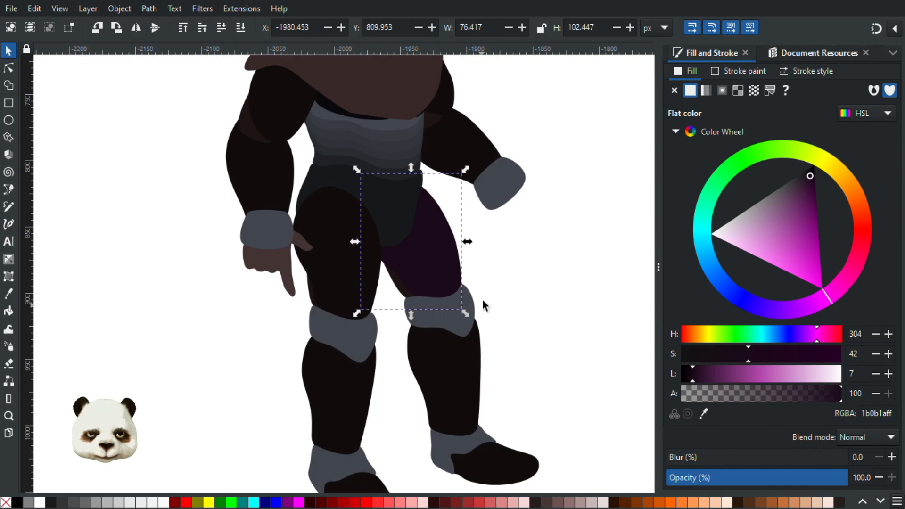
pyautogui.moveTo(745, 355)
pyautogui.mouseDown()
pyautogui.moveTo(735, 356)
pyautogui.moveTo(746, 355)
pyautogui.mouseUp()
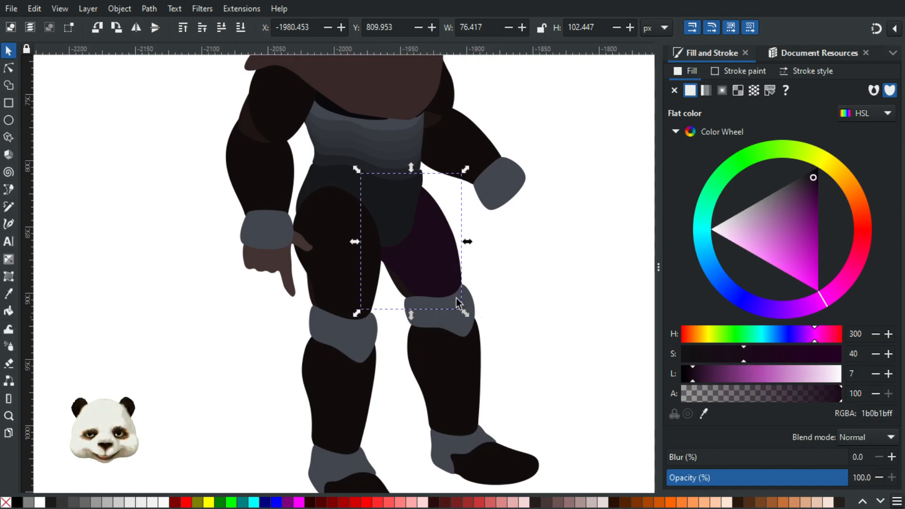
# Recolour the inner shape of the far thigh reddish brown 4b2822ff, with hue 9, saturation 38 and lightness 21
pyautogui.scroll(3, 484, 307)
pyautogui.click(299, 261)
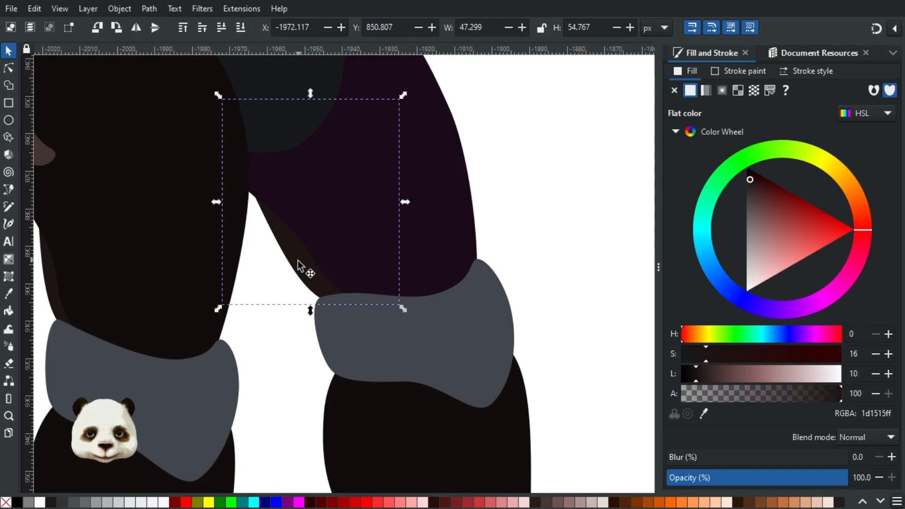
pyautogui.moveTo(750, 189); pyautogui.dragTo(749, 195)
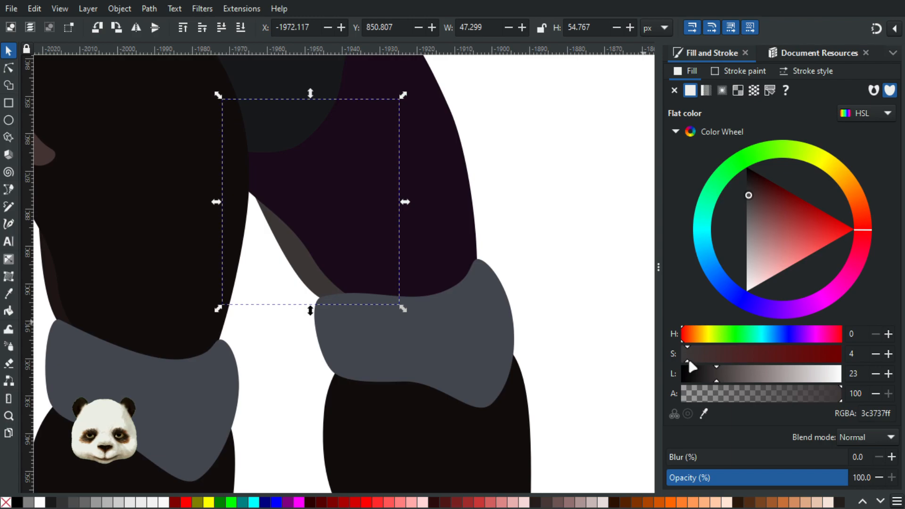
pyautogui.moveTo(714, 380)
pyautogui.mouseDown()
pyautogui.moveTo(702, 381)
pyautogui.moveTo(769, 354)
pyautogui.moveTo(746, 360)
pyautogui.mouseUp()
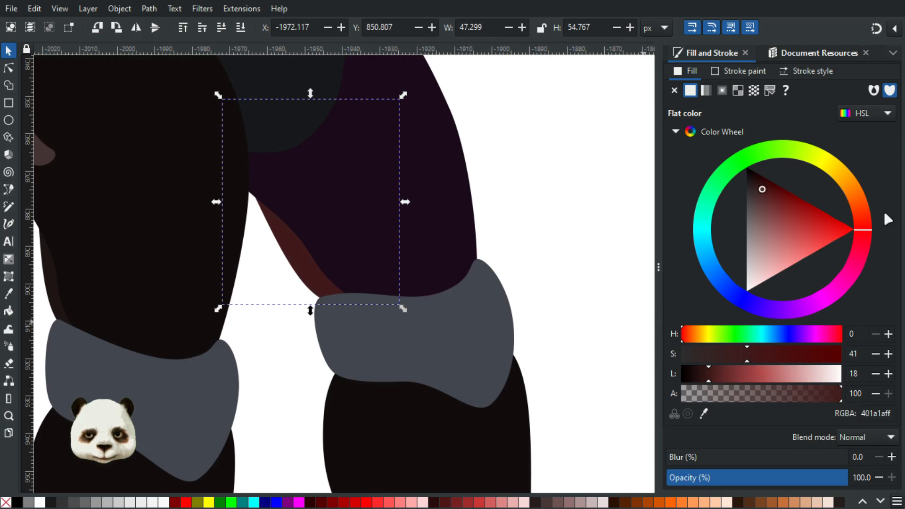
pyautogui.moveTo(863, 236); pyautogui.dragTo(874, 212)
pyautogui.moveTo(710, 377)
pyautogui.mouseDown()
pyautogui.moveTo(759, 356)
pyautogui.moveTo(743, 360)
pyautogui.mouseUp()
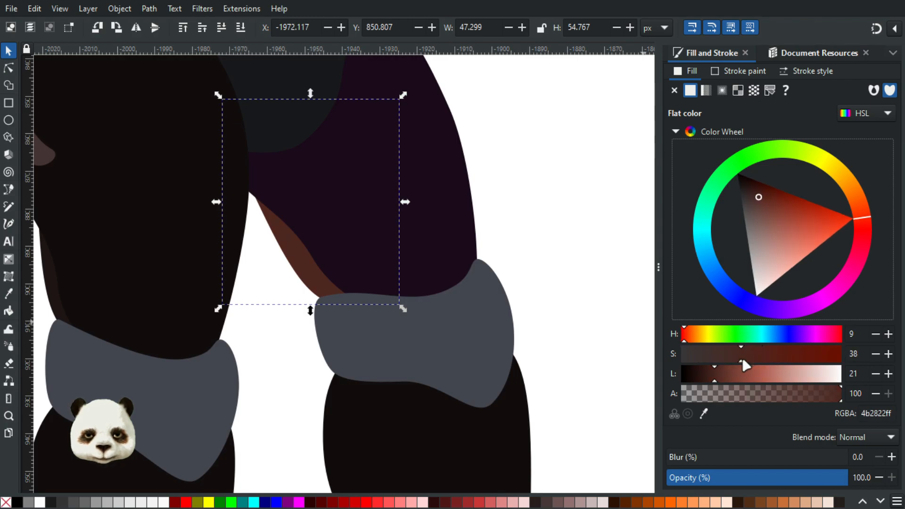
# Recolour the far leg's shin with the dark purple sampled from the far thigh
pyautogui.keyDown('ctrl'); pyautogui.scroll(-2, 539, 307); pyautogui.keyUp('ctrl')
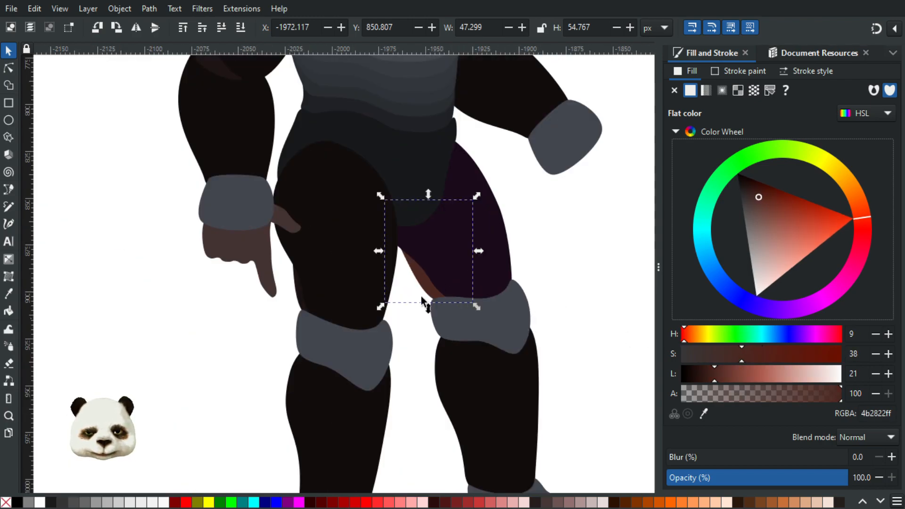
pyautogui.click(508, 387)
pyautogui.press('d')
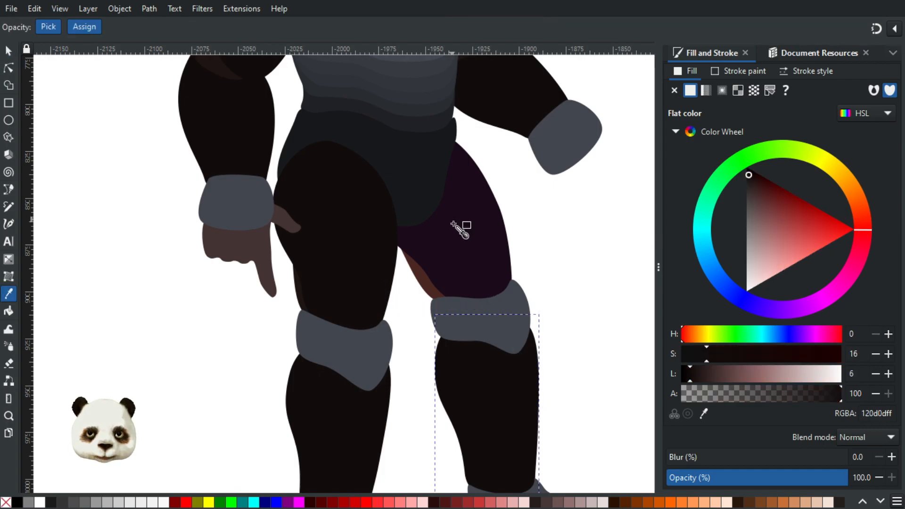
pyautogui.click(460, 227)
pyautogui.scroll(-4, 438, 225)
pyautogui.moveTo(438, 224); pyautogui.dragTo(430, 223)
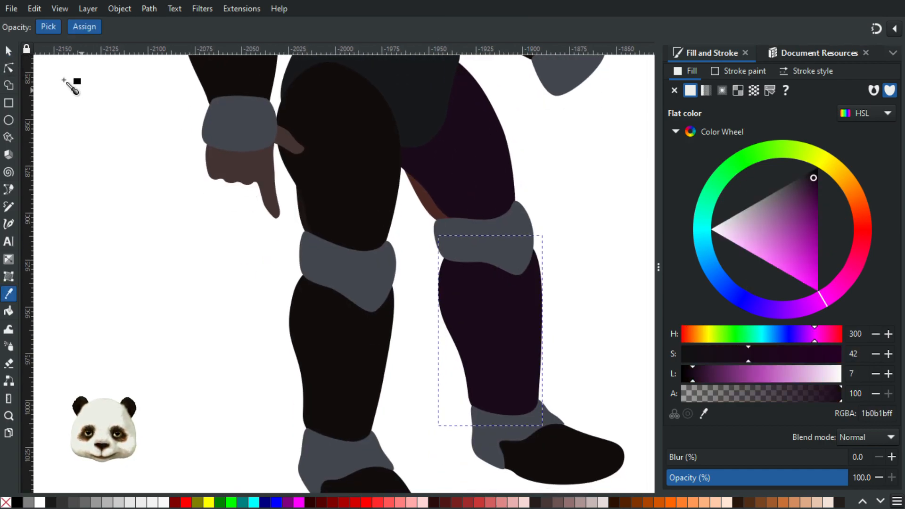
# Fill the far leg's boot with the dark purple 1b0b1bff sampled from the shin above it
pyautogui.press('s')
pyautogui.click(568, 460)
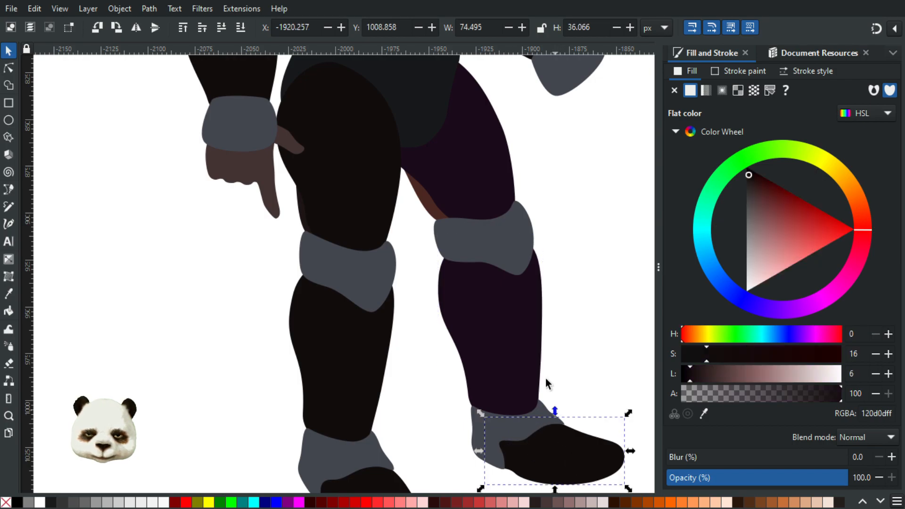
pyautogui.press('d')
pyautogui.click(514, 334)
pyautogui.moveTo(449, 357); pyautogui.dragTo(407, 361)
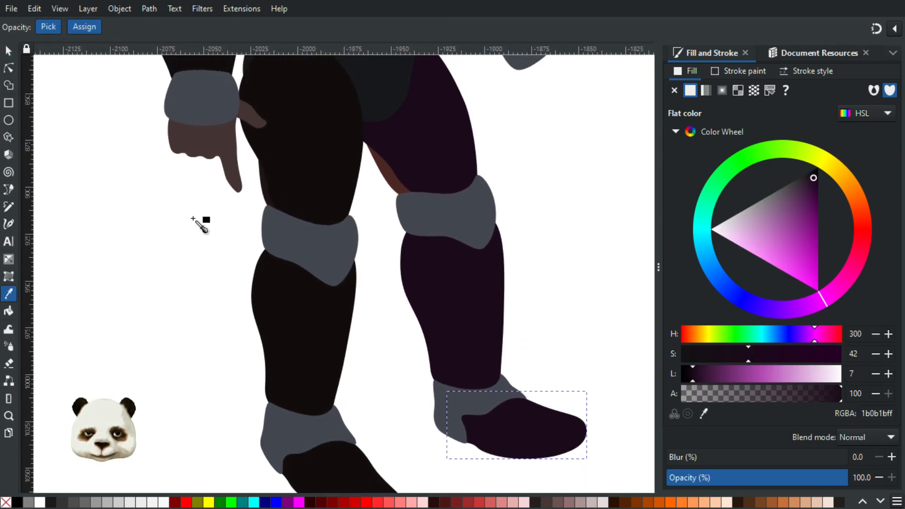
# Select the near leg's thigh shape inside its group and fill it with dark purple sampled from the far thigh
pyautogui.click(8, 50)
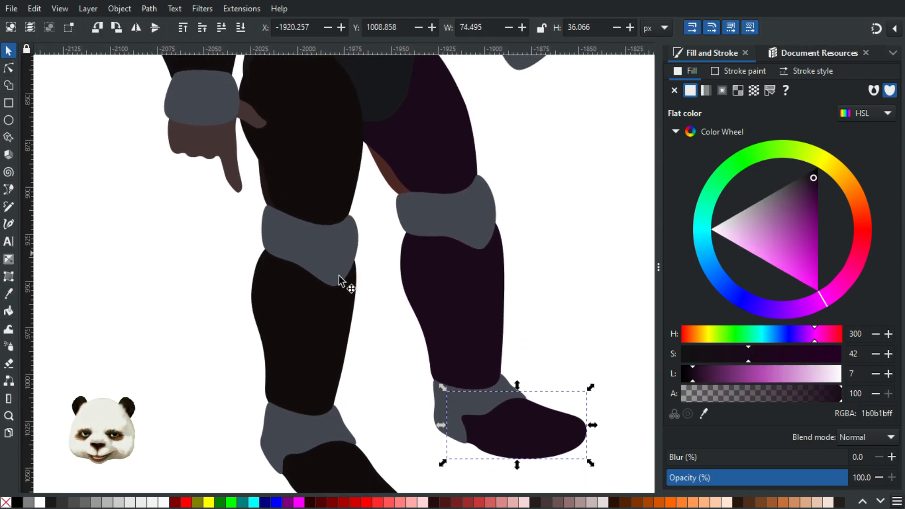
pyautogui.click(329, 171)
pyautogui.press('Escape')
pyautogui.keyDown('ctrl'); pyautogui.click(323, 161); pyautogui.keyUp('ctrl')
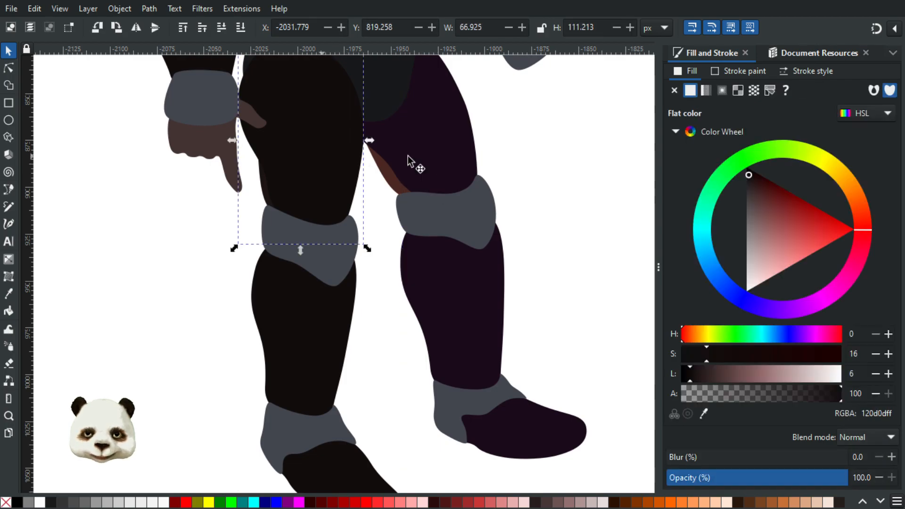
pyautogui.press('d')
pyautogui.click(429, 164)
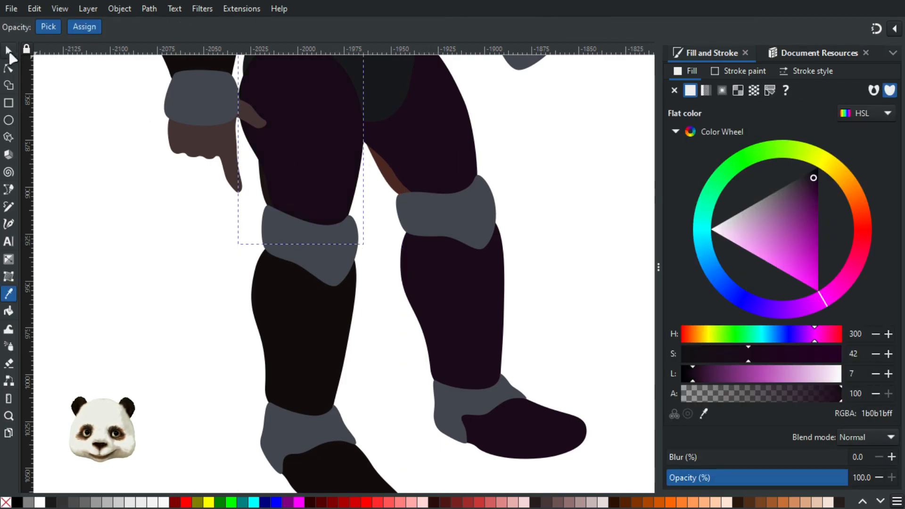
# Select the near leg's shin shape and match its fill to the far shin's dark purple
pyautogui.click(8, 50)
pyautogui.keyDown('ctrl'); pyautogui.click(317, 319); pyautogui.keyUp('ctrl')
pyautogui.press('d')
pyautogui.click(495, 334)
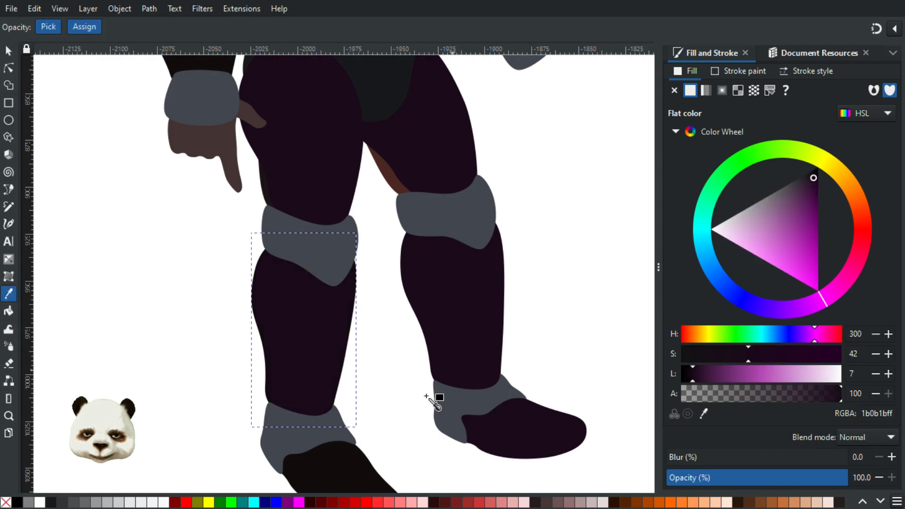
# Match the near boot's fill to the far leg's dark purple 1b0b1bff and clear the selection
pyautogui.click(9, 50)
pyautogui.keyDown('ctrl'); pyautogui.click(374, 475); pyautogui.keyUp('ctrl')
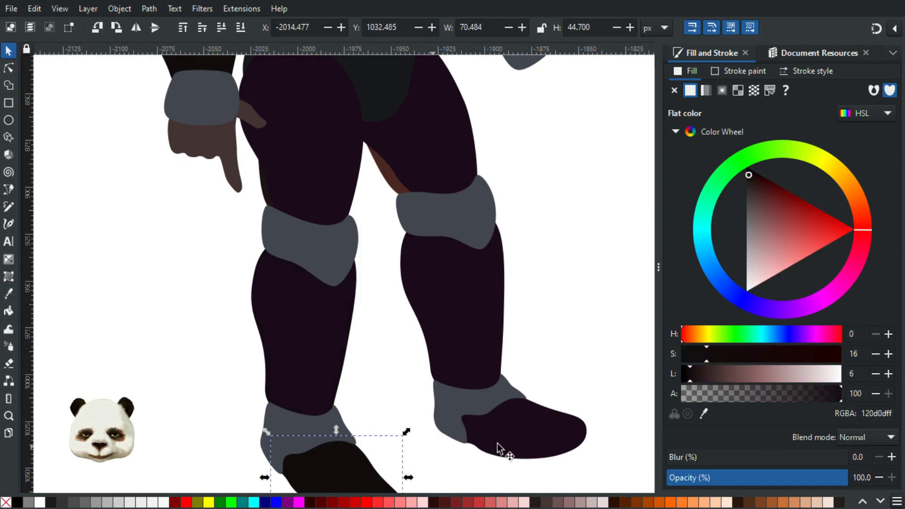
pyautogui.press('d')
pyautogui.click(474, 333)
pyautogui.scroll(-2, 473, 333)
pyautogui.scroll(1, 436, 279)
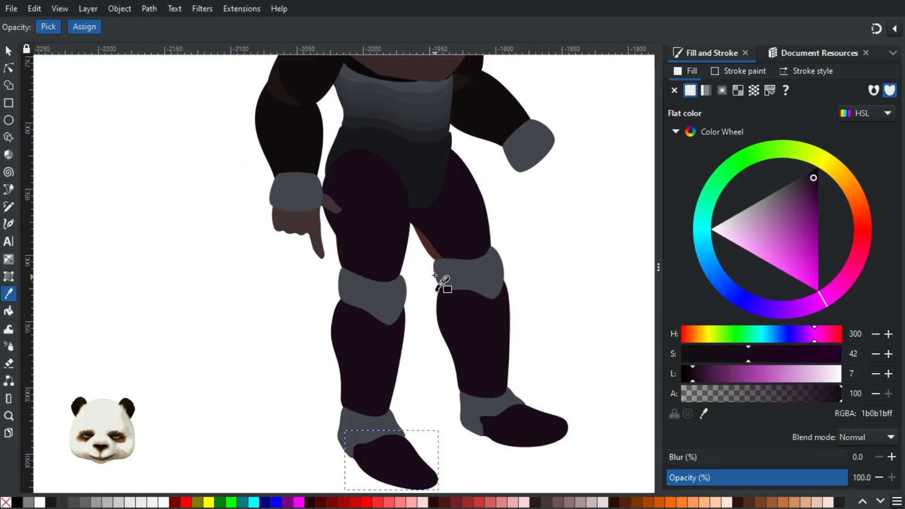
pyautogui.moveTo(427, 259); pyautogui.dragTo(405, 319)
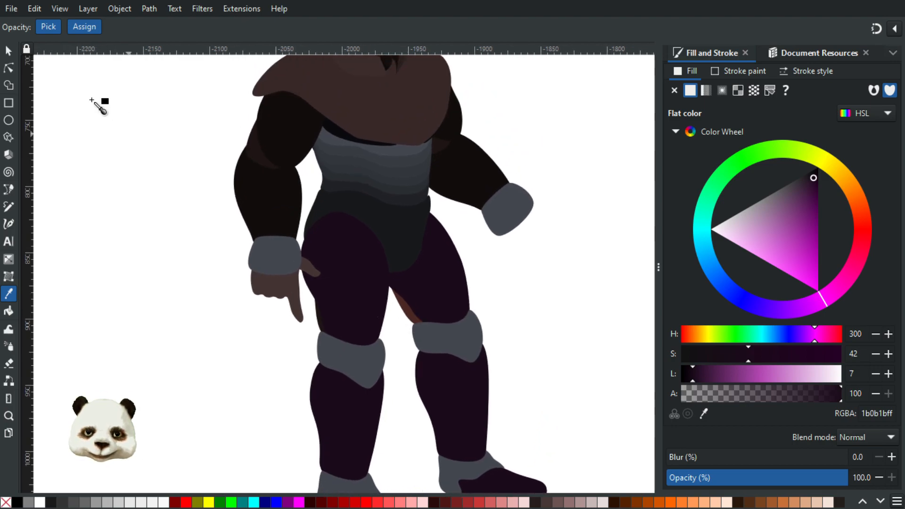
pyautogui.click(9, 50)
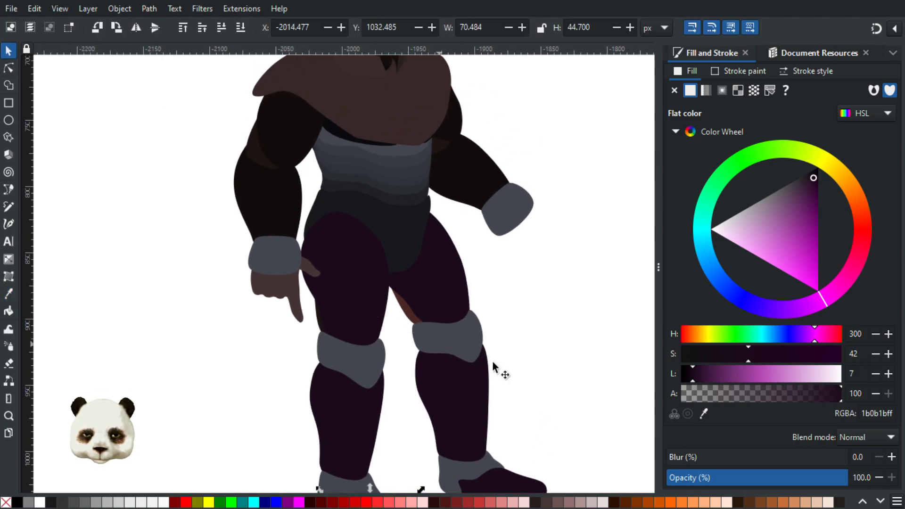
pyautogui.click(573, 359)
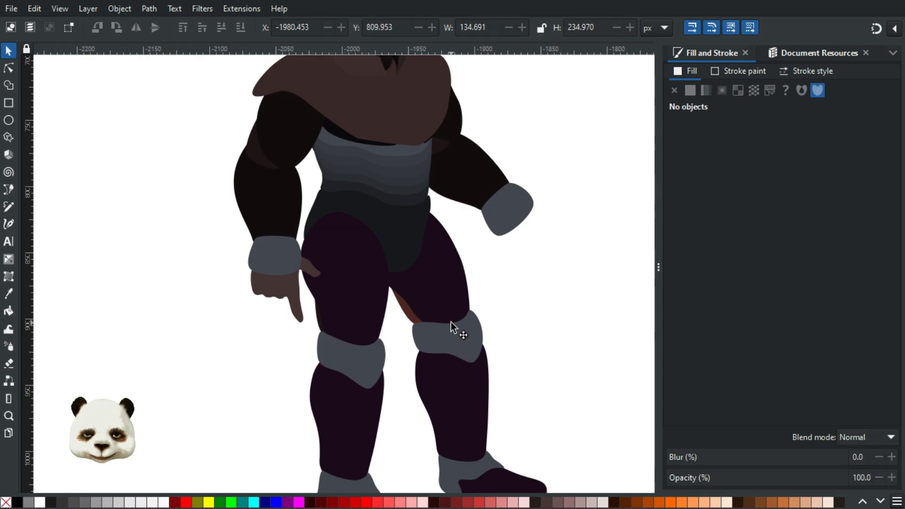
# Group the far leg's shin, ankle guard and boot, and lower the group behind the knee guard
pyautogui.click(466, 348)
pyautogui.scroll(3, 478, 246)
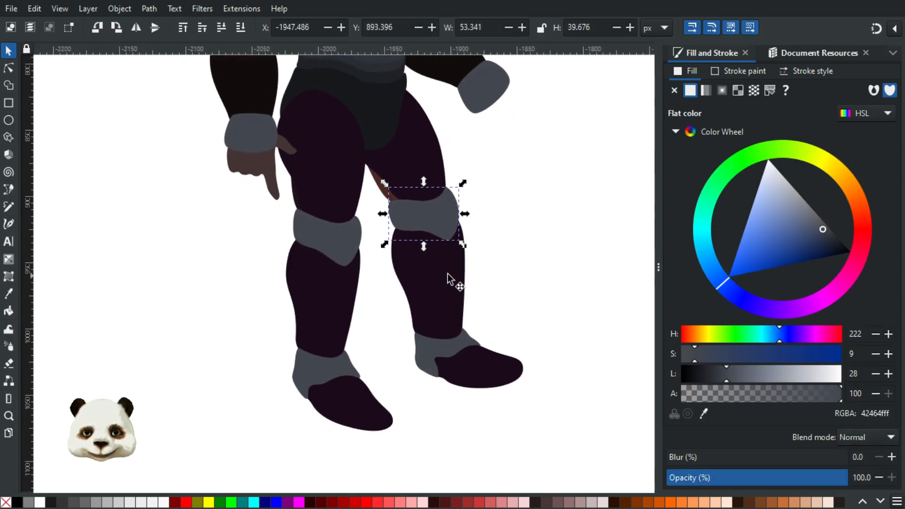
pyautogui.click(437, 267)
pyautogui.moveTo(553, 194); pyautogui.dragTo(349, 431)
pyautogui.moveTo(626, 183); pyautogui.dragTo(357, 455)
pyautogui.moveTo(538, 415); pyautogui.dragTo(614, 455)
pyautogui.hotkey('ctrl', 'z')
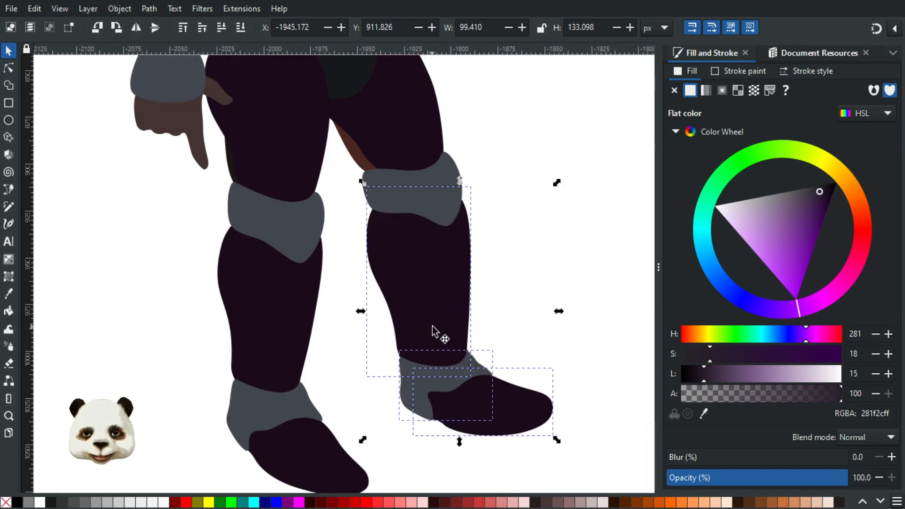
pyautogui.hotkey('ctrl', 'g')
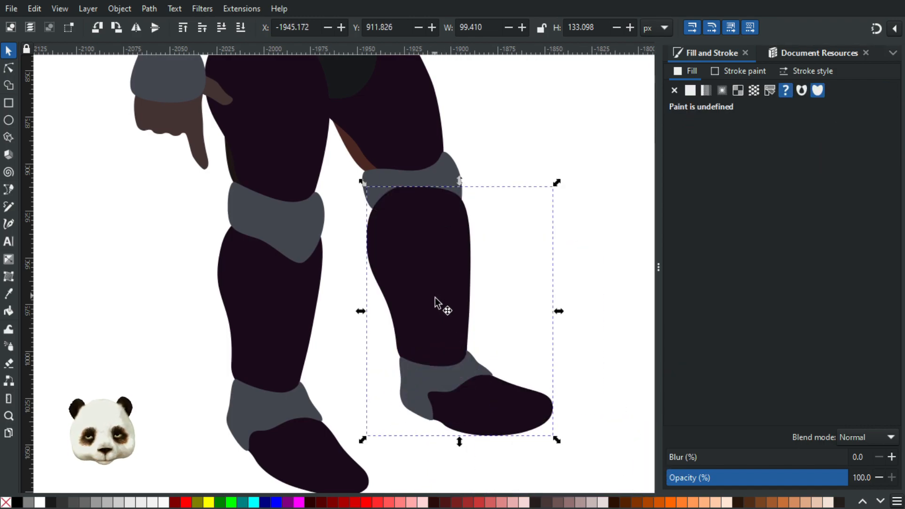
pyautogui.press('pagedown')
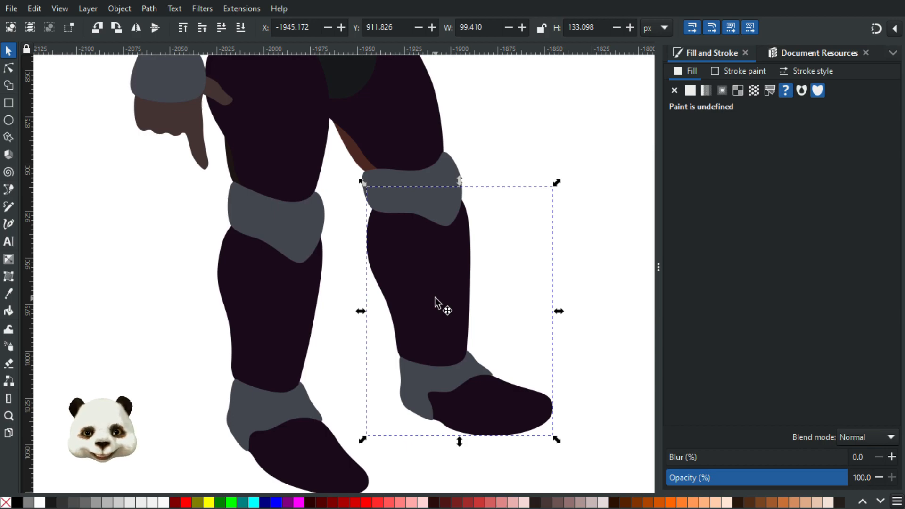
# Place the far lower-leg group's rotation centre in the knee guard and rotate the shin and foot slightly clockwise
pyautogui.press('Escape')
pyautogui.click(435, 298)
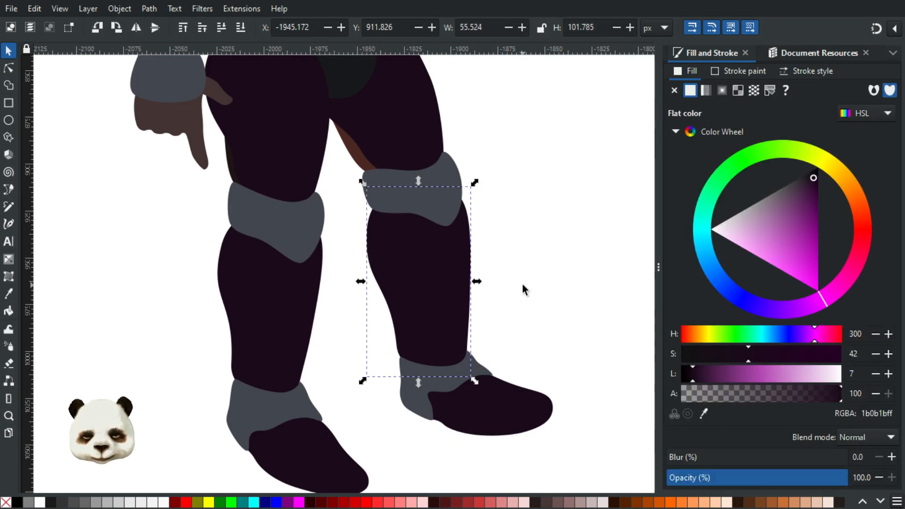
pyautogui.press('Escape')
pyautogui.click(448, 309)
pyautogui.click(452, 313)
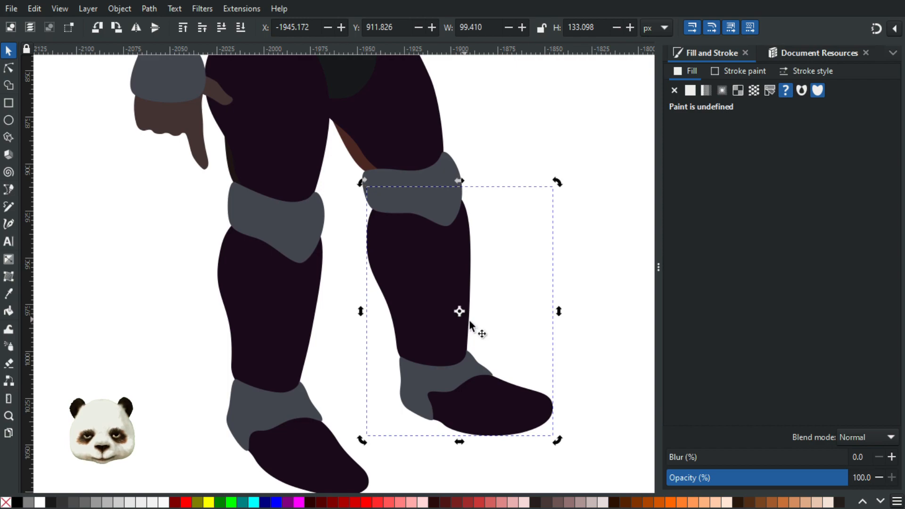
pyautogui.moveTo(459, 312); pyautogui.dragTo(420, 205)
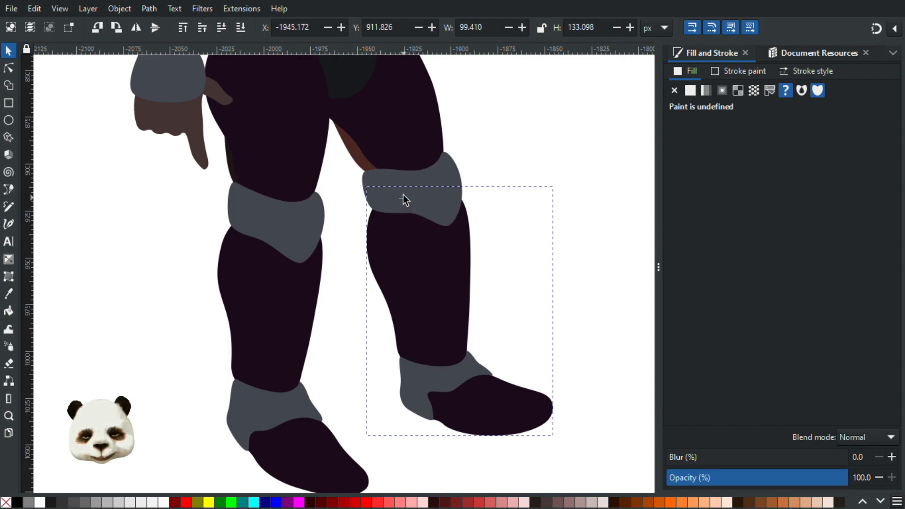
pyautogui.moveTo(405, 196); pyautogui.dragTo(405, 197)
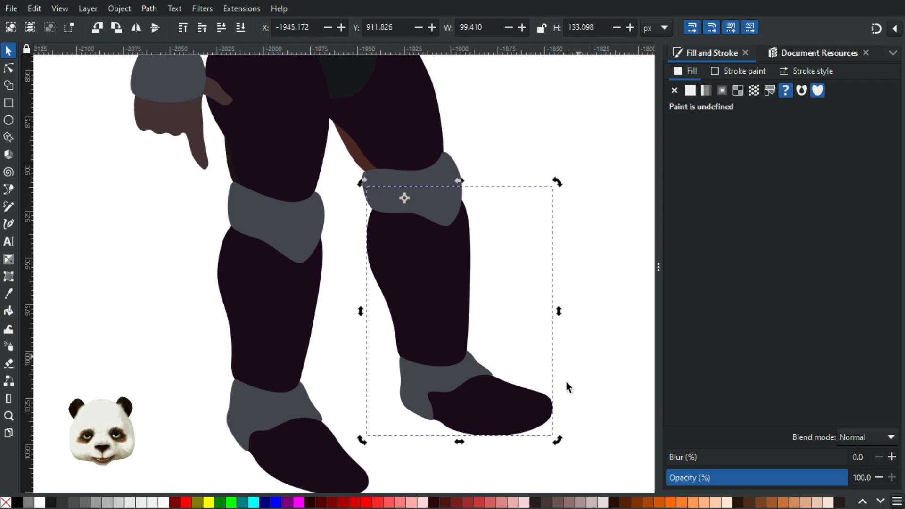
pyautogui.moveTo(557, 441); pyautogui.dragTo(520, 448)
# Select the far leg's ankle guard and boot together and group them as a separate foot
pyautogui.scroll(2, 466, 448)
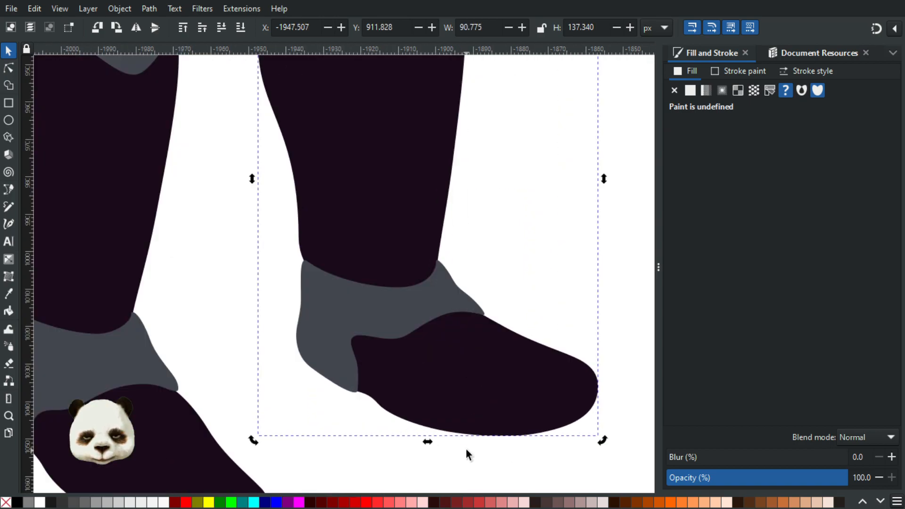
pyautogui.press('Escape')
pyautogui.click(406, 310)
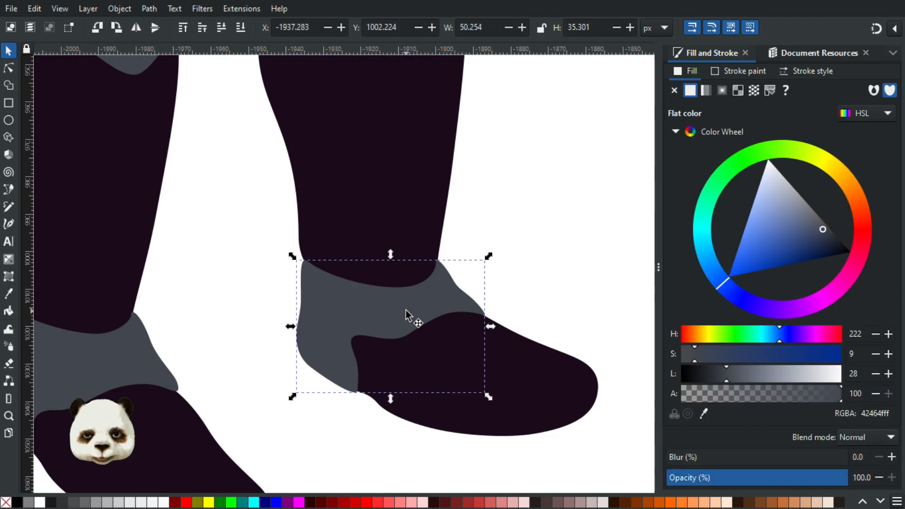
pyautogui.moveTo(249, 239)
pyautogui.mouseDown()
pyautogui.moveTo(543, 383)
pyautogui.moveTo(646, 472)
pyautogui.mouseUp()
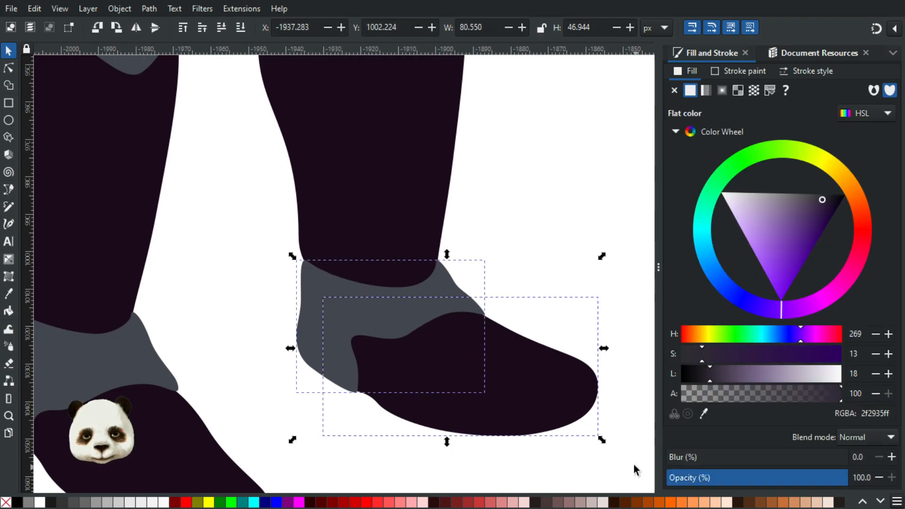
pyautogui.hotkey('ctrl', 'g')
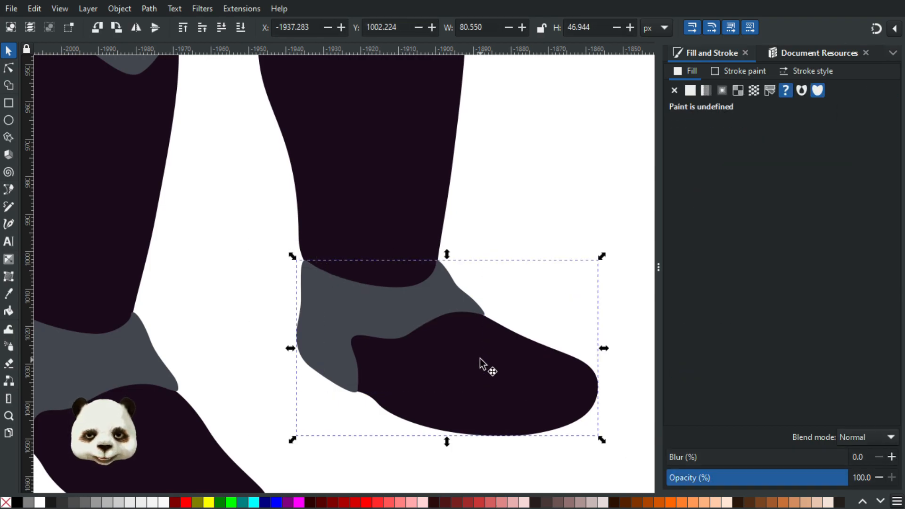
# Pivot the far foot group slightly counterclockwise about the ankle, adjust its fit under the shin and deselect it
pyautogui.click(419, 329)
pyautogui.moveTo(447, 349); pyautogui.dragTo(348, 284)
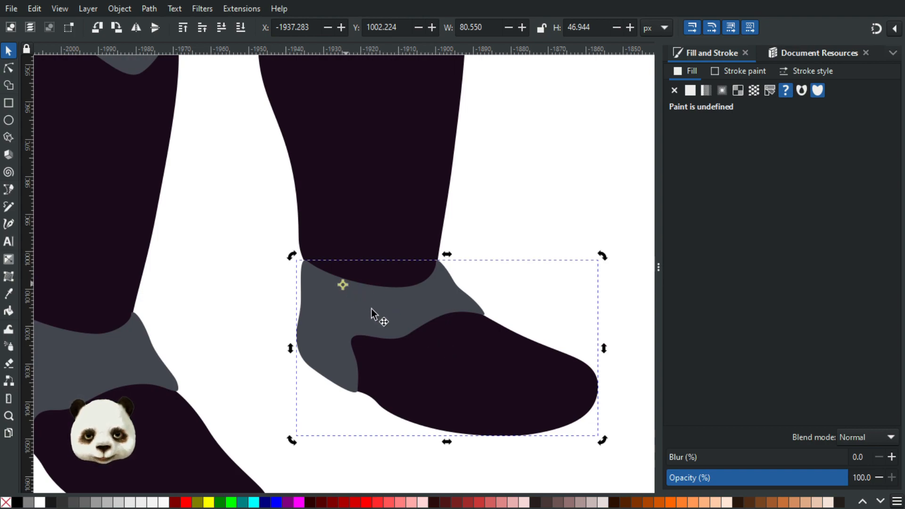
pyautogui.moveTo(608, 436)
pyautogui.mouseDown()
pyautogui.moveTo(616, 429)
pyautogui.moveTo(600, 427)
pyautogui.mouseUp()
pyautogui.moveTo(495, 391); pyautogui.dragTo(501, 401)
pyautogui.scroll(-4, 536, 374)
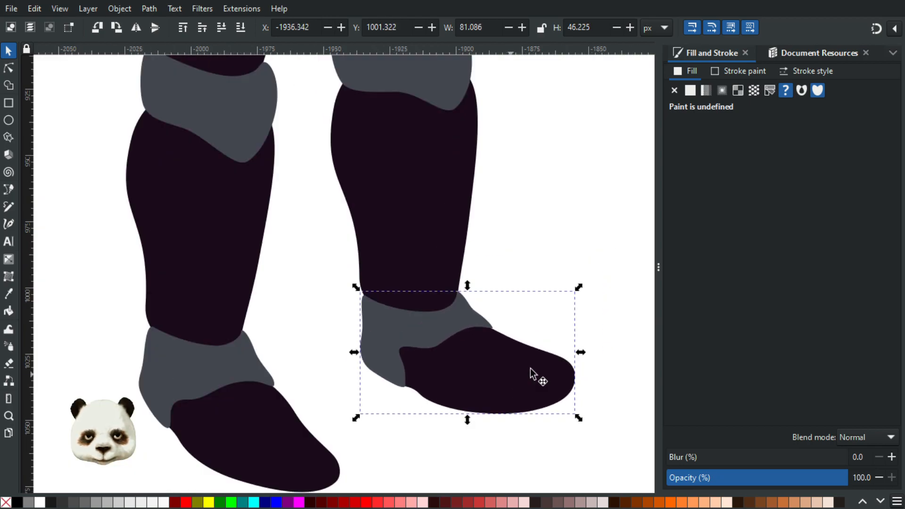
pyautogui.click(588, 290)
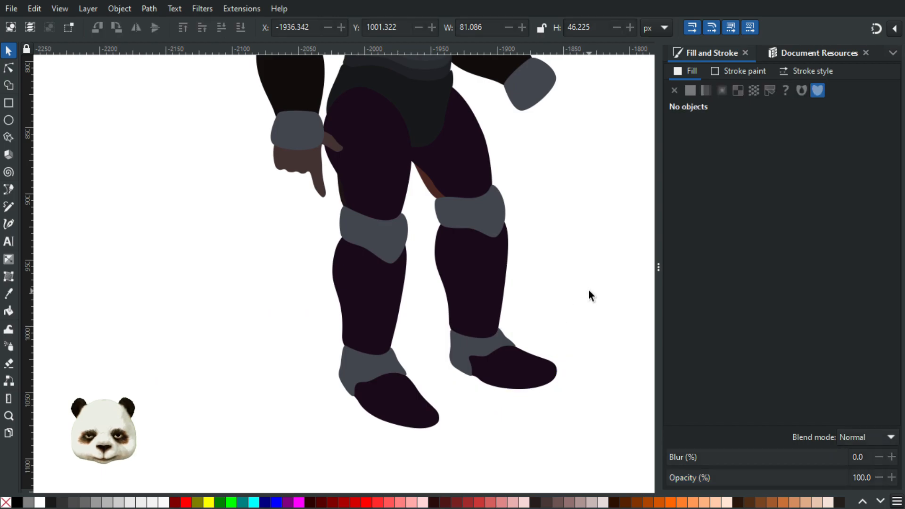
# Rotate the whole far leg slightly counterclockwise about the hip so the knee and foot swing forward
pyautogui.scroll(-3, 588, 300)
pyautogui.moveTo(582, 312); pyautogui.dragTo(499, 369)
pyautogui.scroll(1, 515, 367)
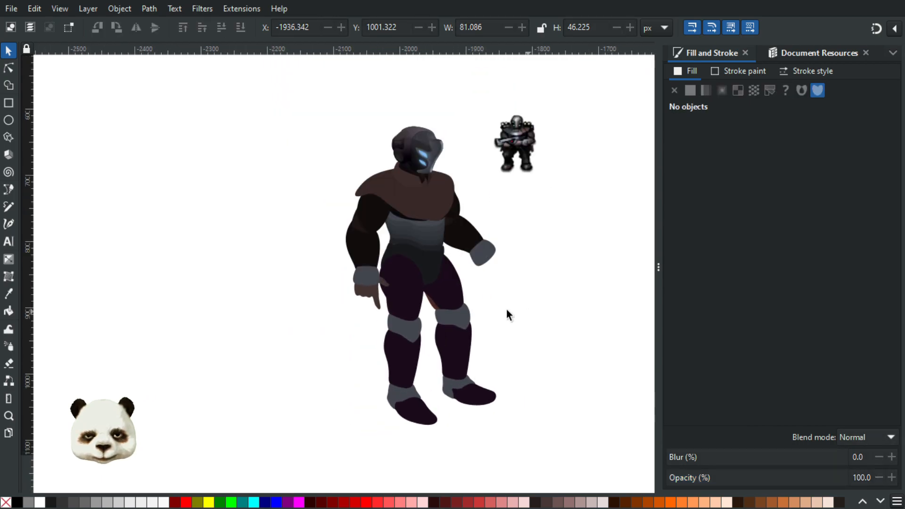
pyautogui.click(454, 289)
pyautogui.click(504, 307)
pyautogui.click(447, 293)
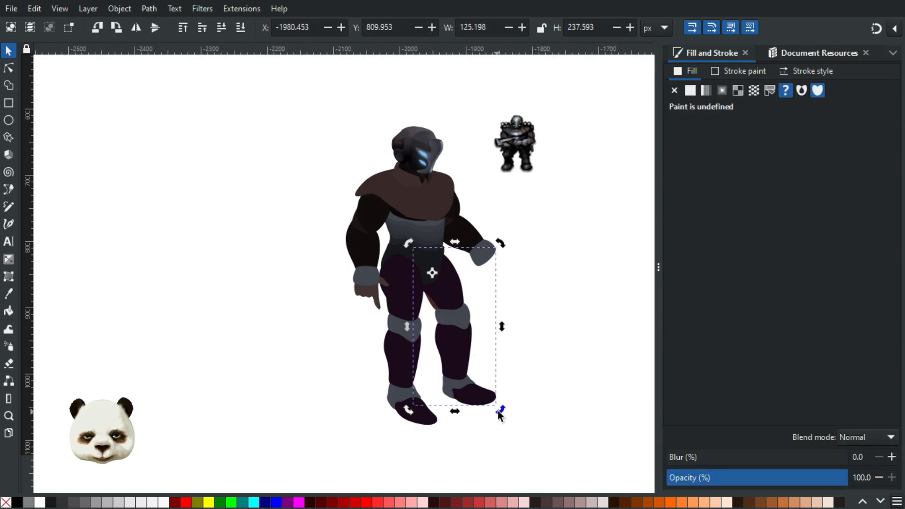
pyautogui.moveTo(506, 416); pyautogui.dragTo(462, 400)
# Select the far lower-leg group inside the leg and rotate it slightly clockwise about the knee guard
pyautogui.scroll(1, 463, 400)
pyautogui.keyDown('ctrl'); pyautogui.click(482, 335); pyautogui.keyUp('ctrl')
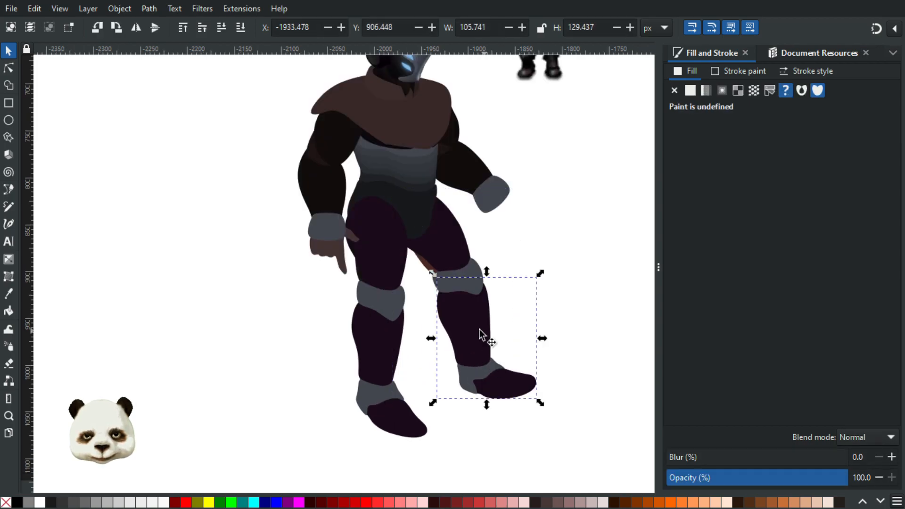
pyautogui.keyDown('ctrl'); pyautogui.click(481, 333); pyautogui.keyUp('ctrl')
pyautogui.moveTo(545, 405); pyautogui.dragTo(524, 415)
pyautogui.scroll(-1, 477, 417)
pyautogui.scroll(1, 415, 337)
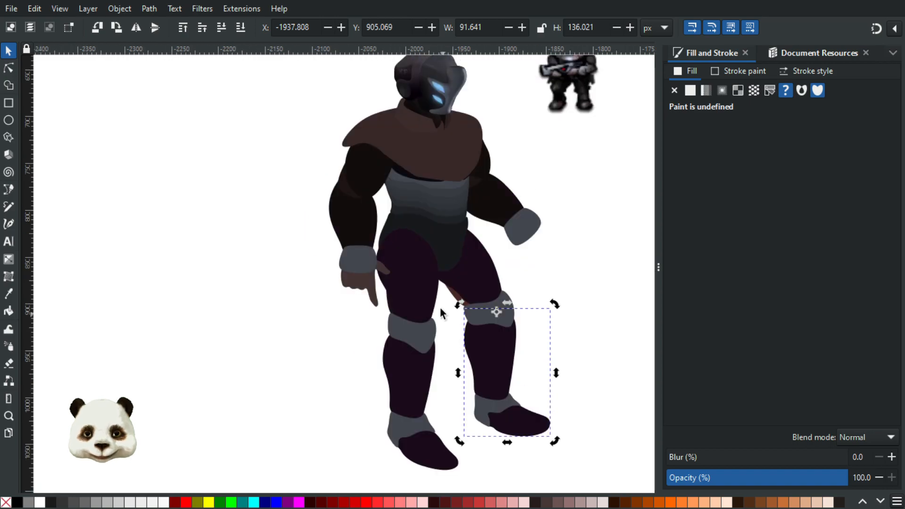
# Place the near leg's rotation centre at the upper thigh, rotate the leg slightly counterclockwise and deselect it
pyautogui.scroll(1, 429, 285)
pyautogui.click(411, 315)
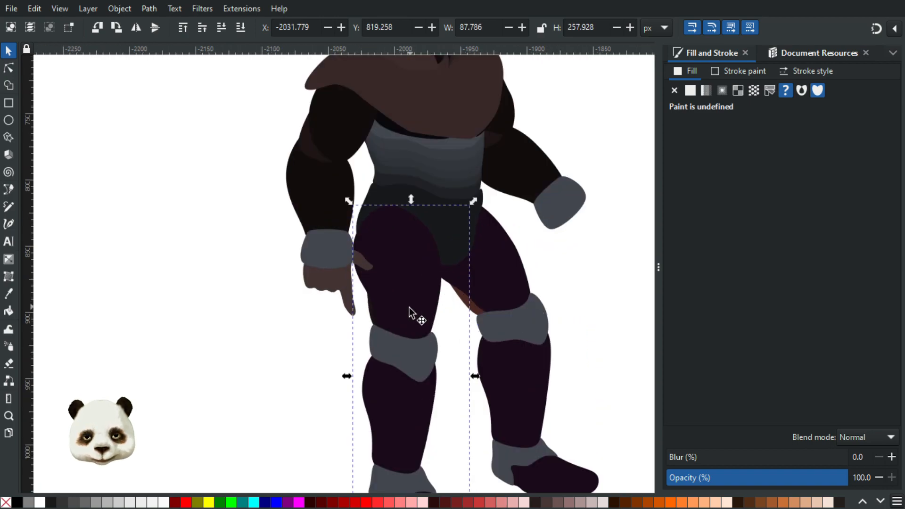
pyautogui.click(406, 308)
pyautogui.moveTo(410, 376); pyautogui.dragTo(385, 235)
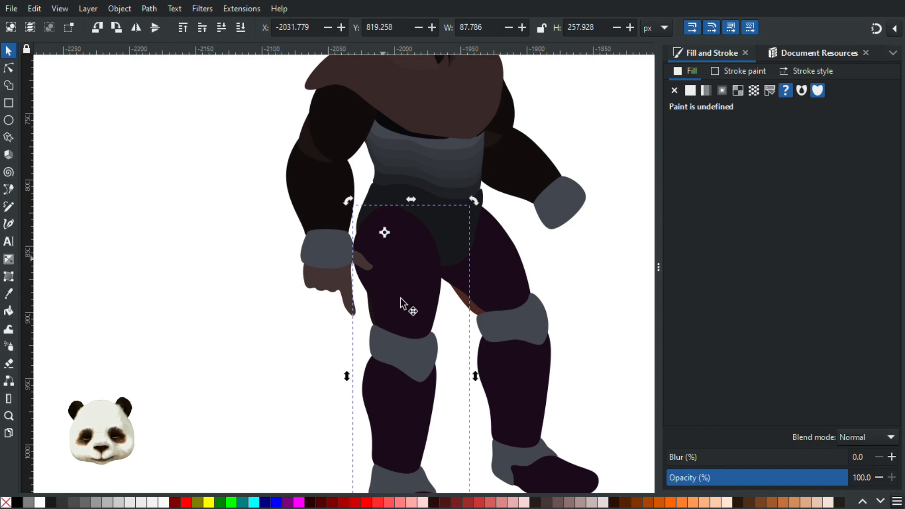
pyautogui.scroll(-4, 406, 305)
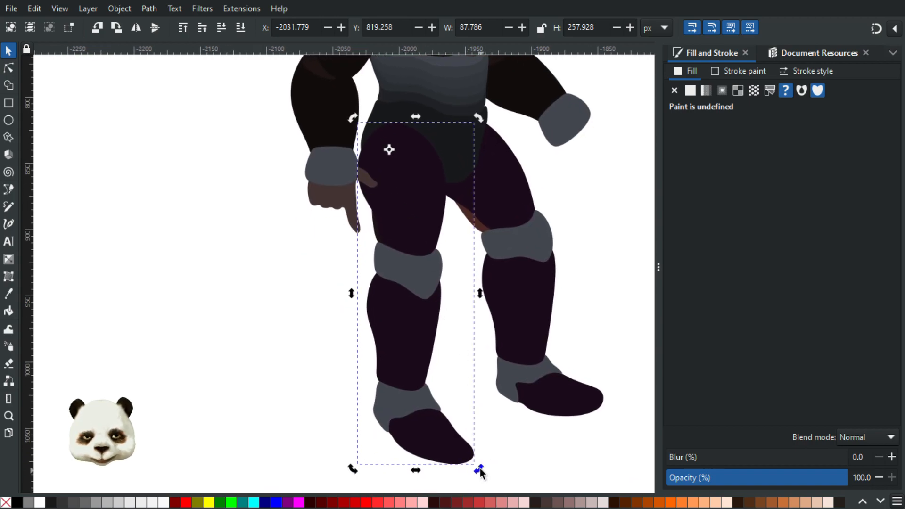
pyautogui.moveTo(479, 470); pyautogui.dragTo(491, 457)
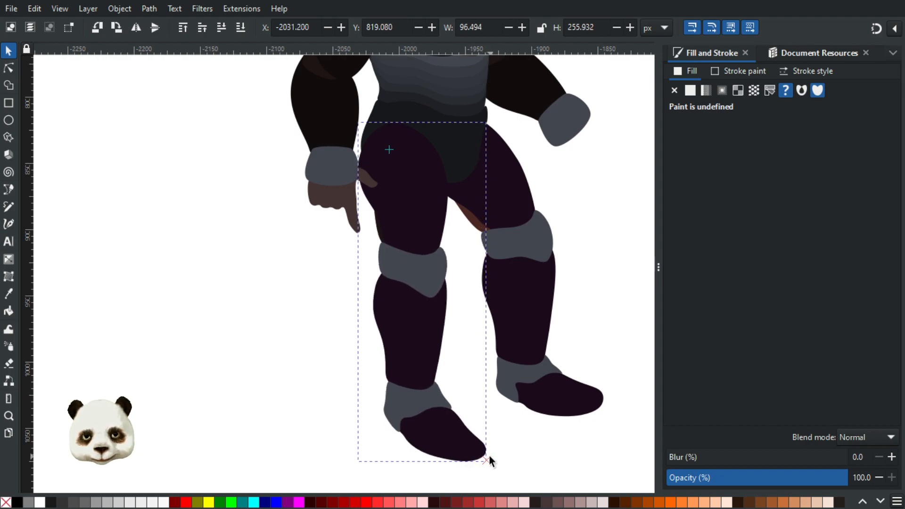
pyautogui.press('Escape')
# Group the near leg's shin, ankle guard and boot, and lower the group behind the knee guard
pyautogui.moveTo(341, 259)
pyautogui.mouseDown()
pyautogui.moveTo(532, 474)
pyautogui.moveTo(481, 491)
pyautogui.moveTo(489, 483)
pyautogui.mouseUp()
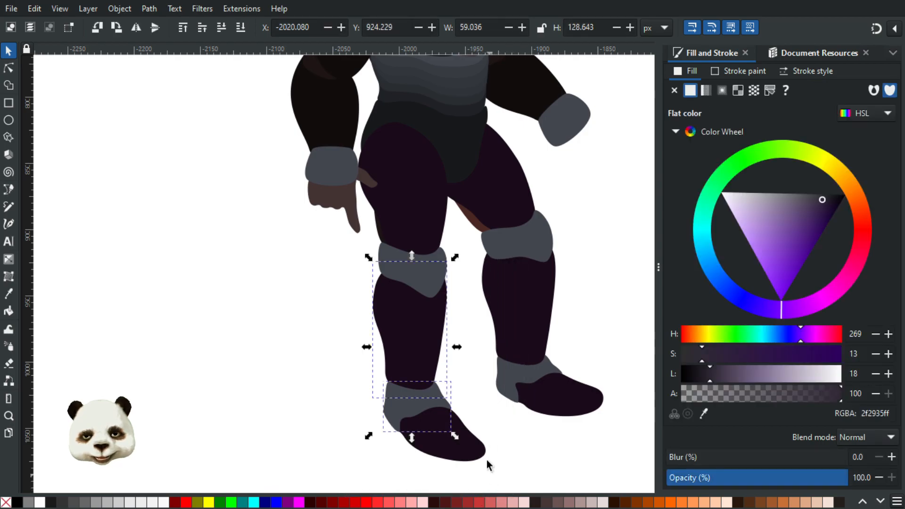
pyautogui.keyDown('shift'); pyautogui.click(462, 448); pyautogui.keyUp('shift')
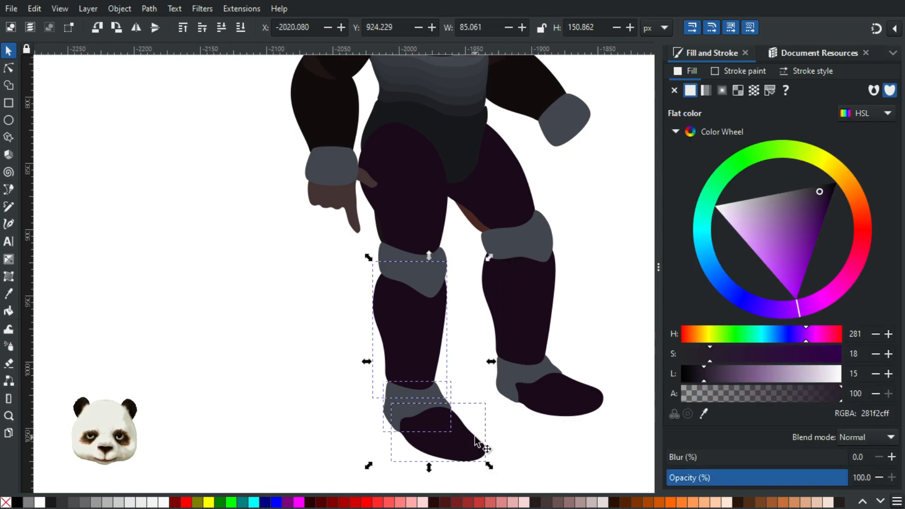
pyautogui.hotkey('ctrl', 'g')
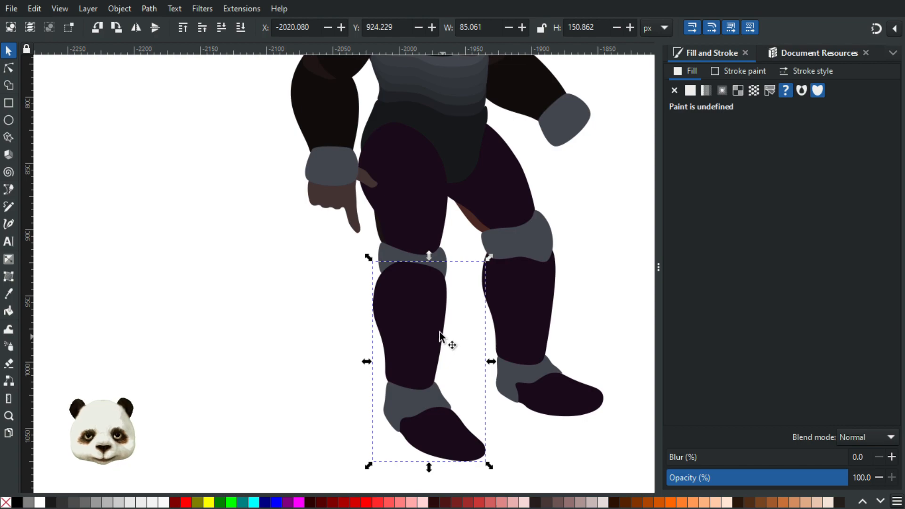
pyautogui.press('pagedown')
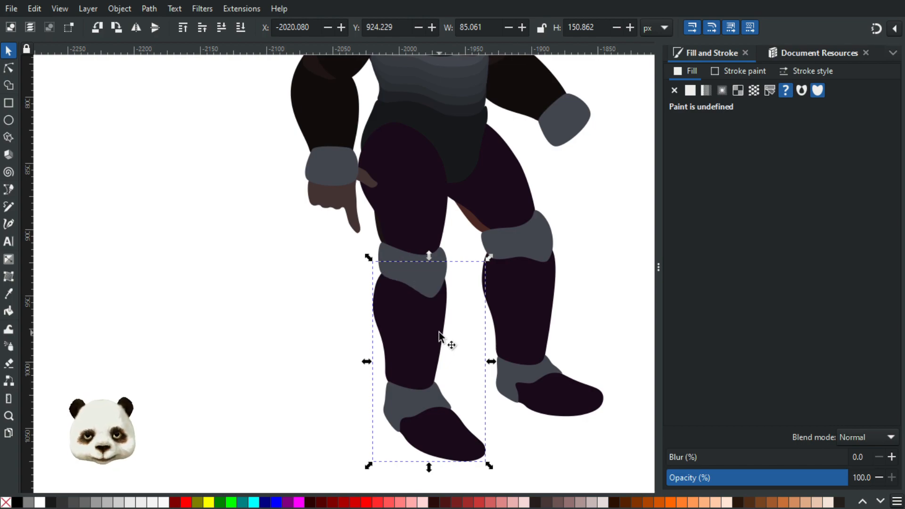
# Place the near lower-leg group's rotation centre in the knee guard and rotate the shin and foot slightly clockwise
pyautogui.click(440, 333)
pyautogui.moveTo(429, 364); pyautogui.dragTo(400, 273)
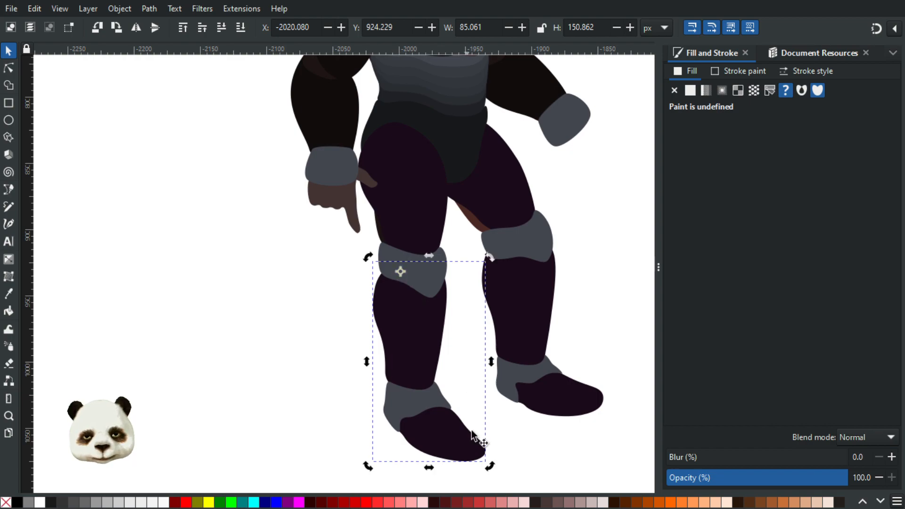
pyautogui.moveTo(489, 469); pyautogui.dragTo(479, 467)
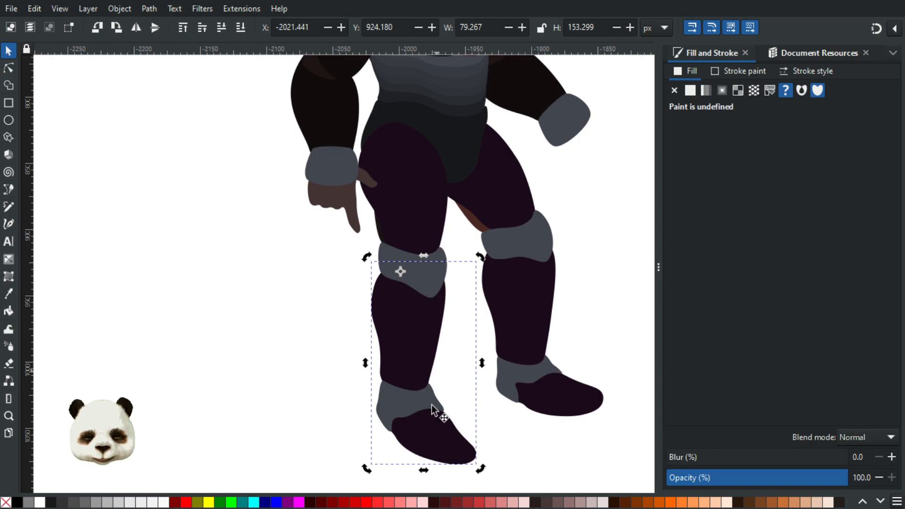
# Group the near leg's ankle guard and boot as a separate foot and place its rotation centre at the ankle
pyautogui.scroll(3, 468, 332)
pyautogui.click(444, 325)
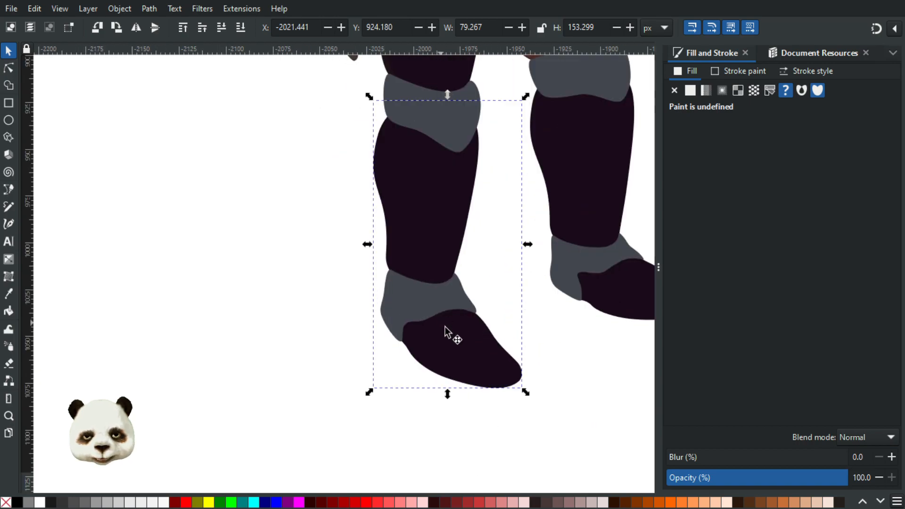
pyautogui.doubleClick(448, 329)
pyautogui.click(446, 326)
pyautogui.keyDown('shift'); pyautogui.click(410, 308); pyautogui.keyUp('shift')
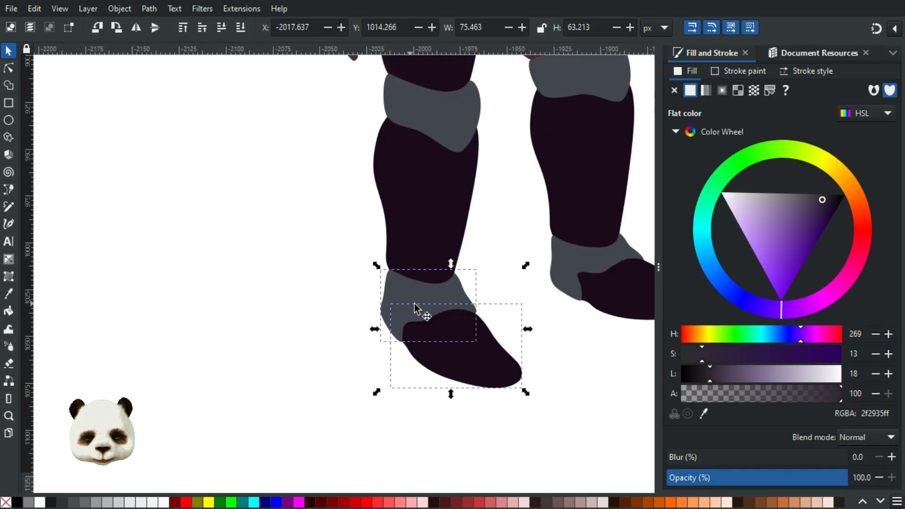
pyautogui.hotkey('ctrl', 'g')
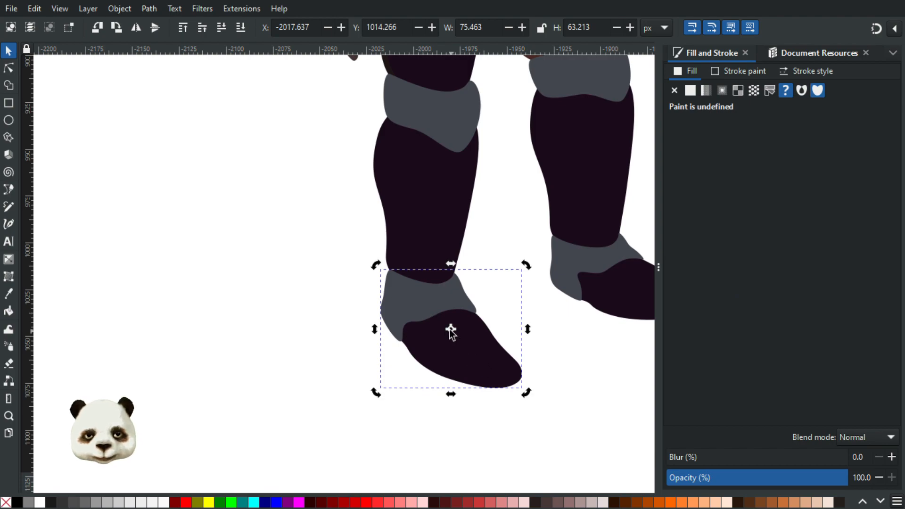
pyautogui.click(401, 284)
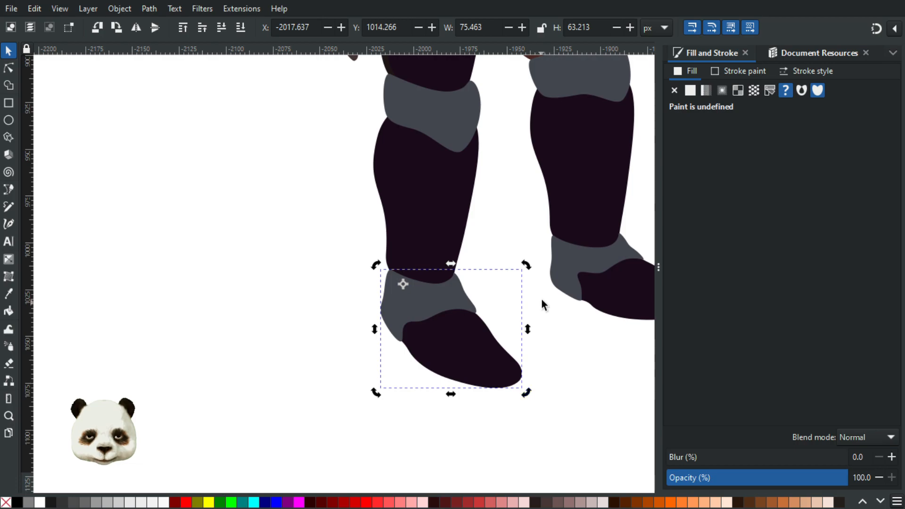
pyautogui.click(508, 217)
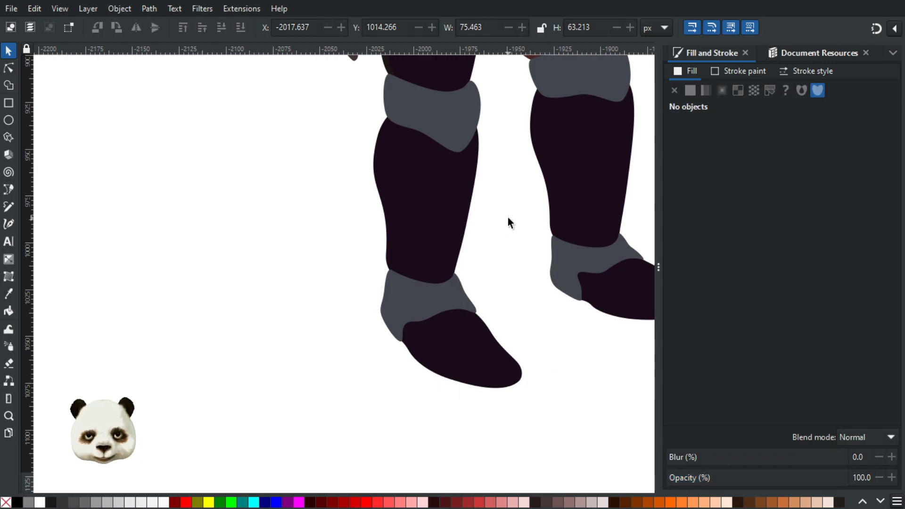
# Rotate the near lower-leg group a little further clockwise about the knee guard and deselect it
pyautogui.moveTo(505, 220); pyautogui.dragTo(444, 340)
pyautogui.click(391, 311)
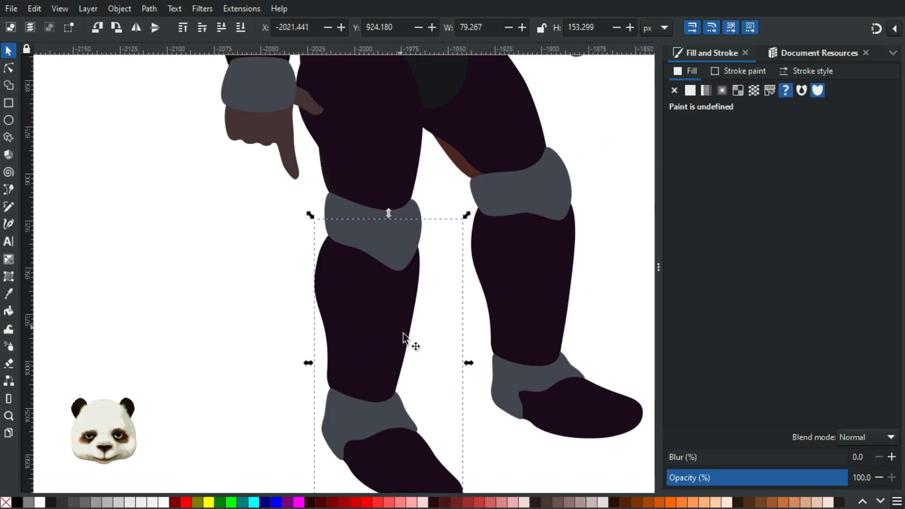
pyautogui.scroll(-1, 407, 338)
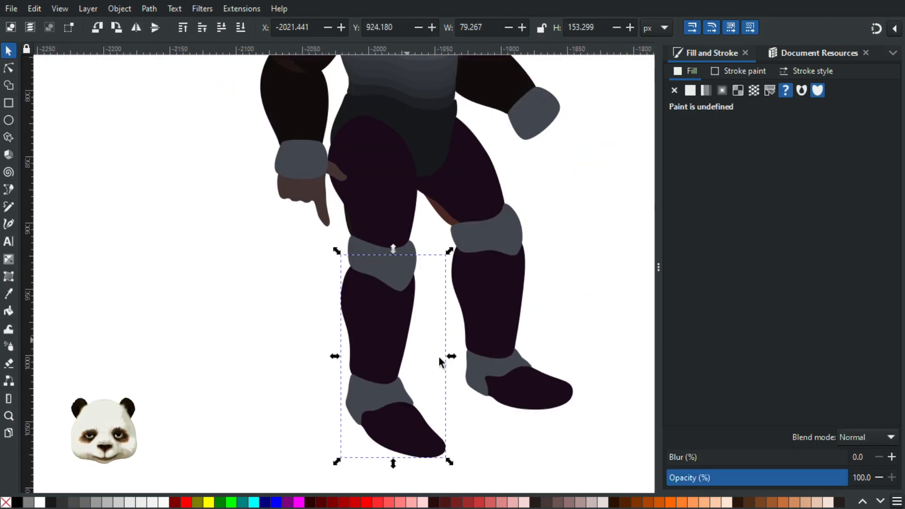
pyautogui.click(392, 358)
pyautogui.moveTo(449, 462); pyautogui.dragTo(432, 457)
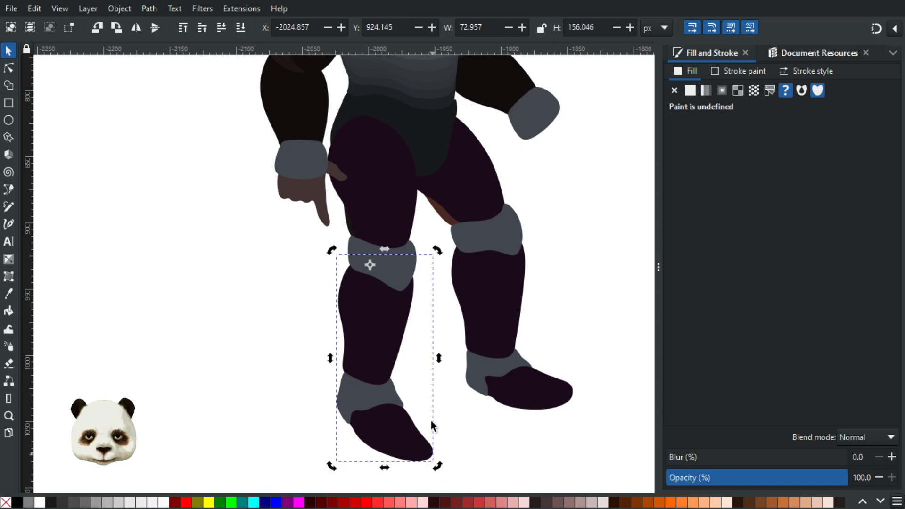
pyautogui.click(398, 205)
pyautogui.click(442, 322)
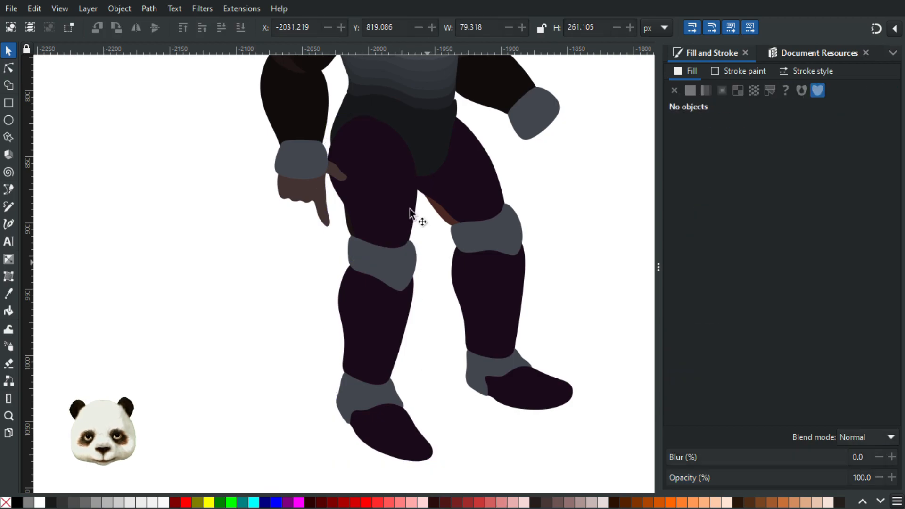
# Rotate the whole near leg counterclockwise about the hip to bring the knee forward
pyautogui.click(409, 211)
pyautogui.click(392, 214)
pyautogui.moveTo(438, 467); pyautogui.dragTo(466, 445)
pyautogui.press('Escape')
# Rotate the near shin and foot clockwise about the knee to bend the leg back, and clear the selection
pyautogui.click(407, 334)
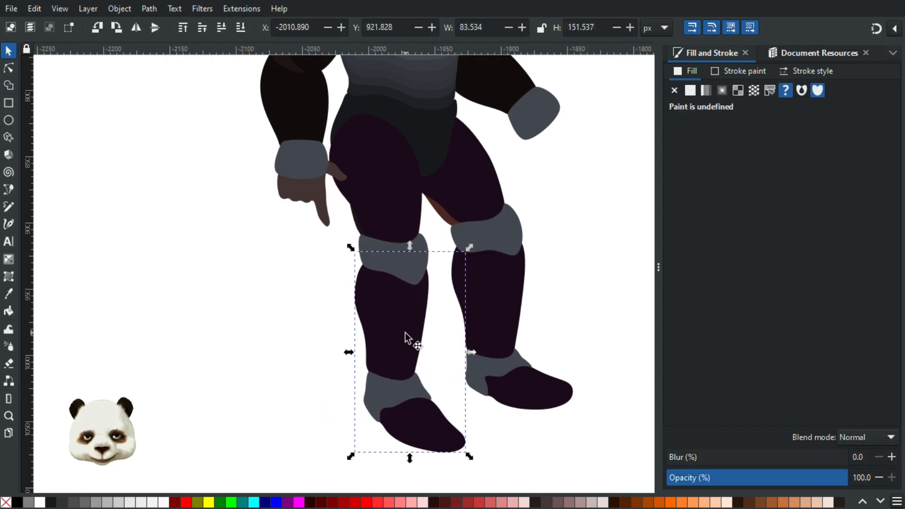
pyautogui.click(438, 392)
pyautogui.moveTo(473, 465); pyautogui.dragTo(446, 462)
pyautogui.scroll(-4, 457, 422)
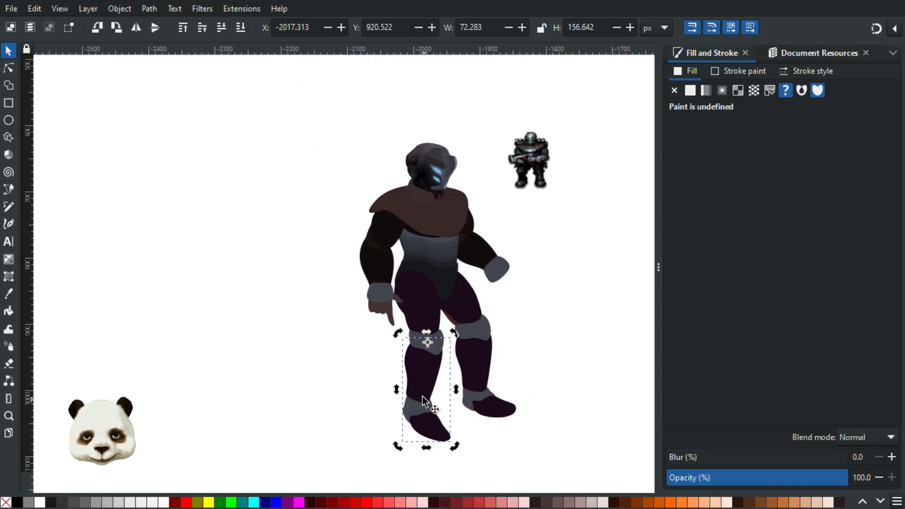
pyautogui.scroll(3, 422, 396)
pyautogui.click(509, 447)
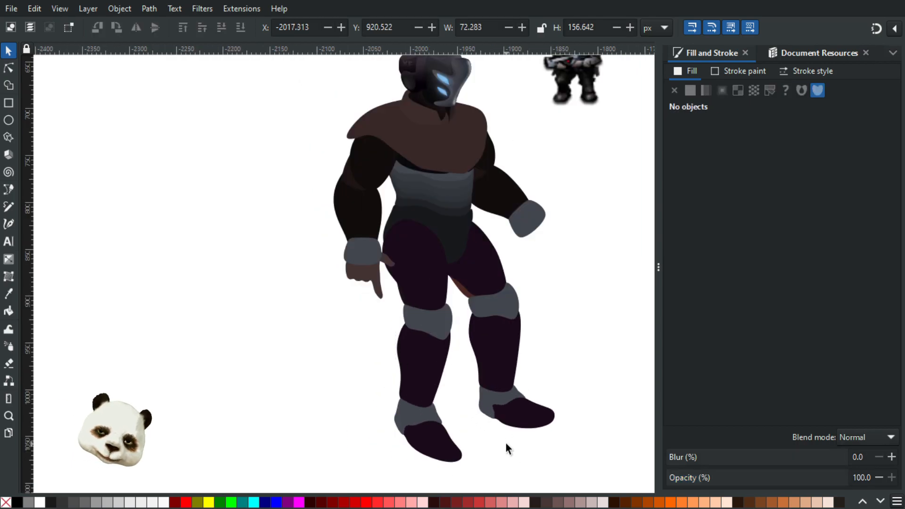
# Adjust the whole near leg with a very slight clockwise rotation about its hip
pyautogui.click(432, 272)
pyautogui.click(433, 387)
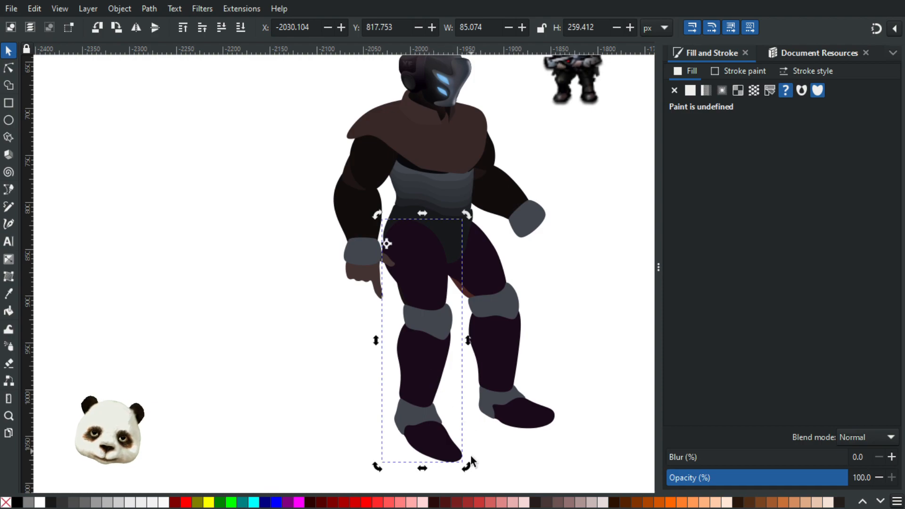
pyautogui.moveTo(464, 469); pyautogui.dragTo(410, 451)
pyautogui.scroll(-1, 460, 423)
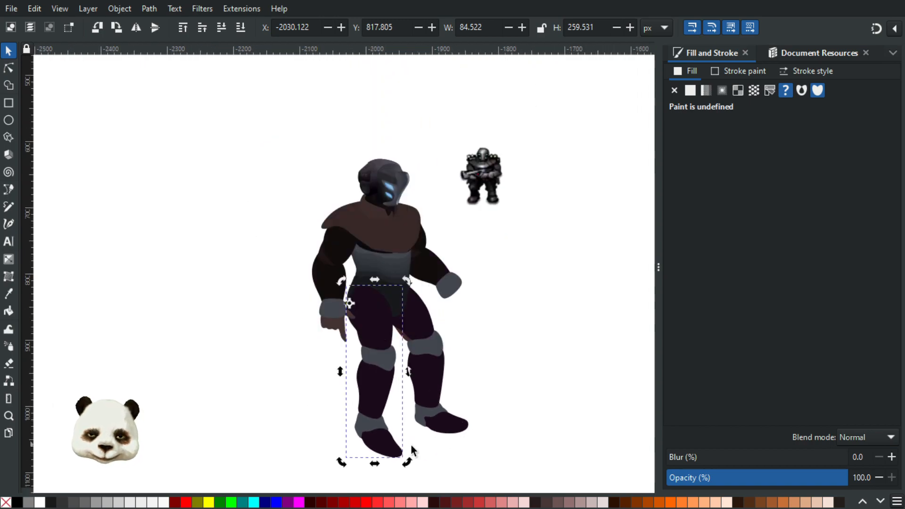
pyautogui.scroll(3, 427, 445)
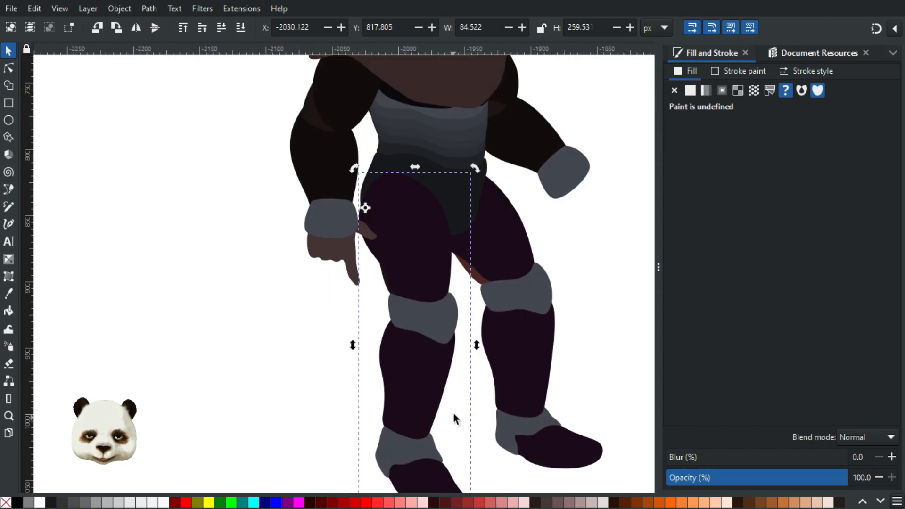
# Rotate the near lower-leg group counterclockwise about the knee to straighten the leg, and deselect it
pyautogui.moveTo(468, 334); pyautogui.dragTo(469, 331)
pyautogui.doubleClick(434, 309)
pyautogui.click(433, 313)
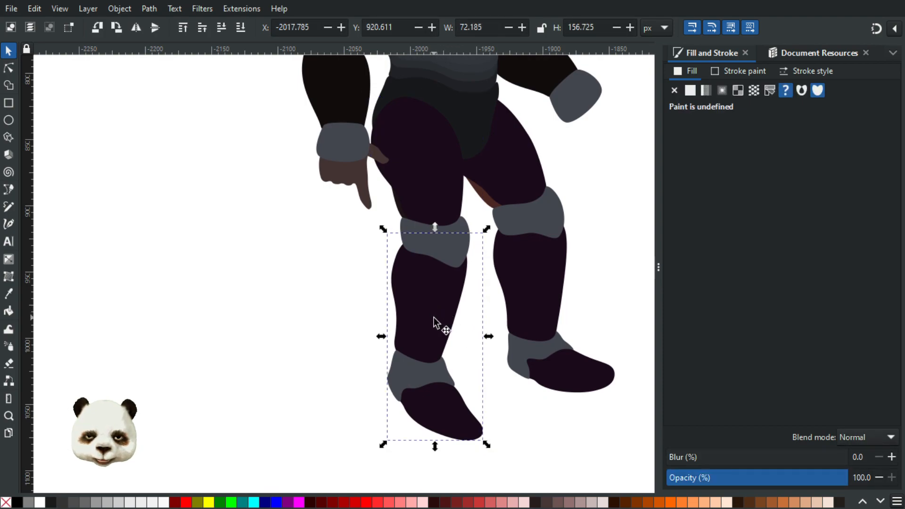
pyautogui.click(434, 318)
pyautogui.moveTo(485, 445); pyautogui.dragTo(517, 430)
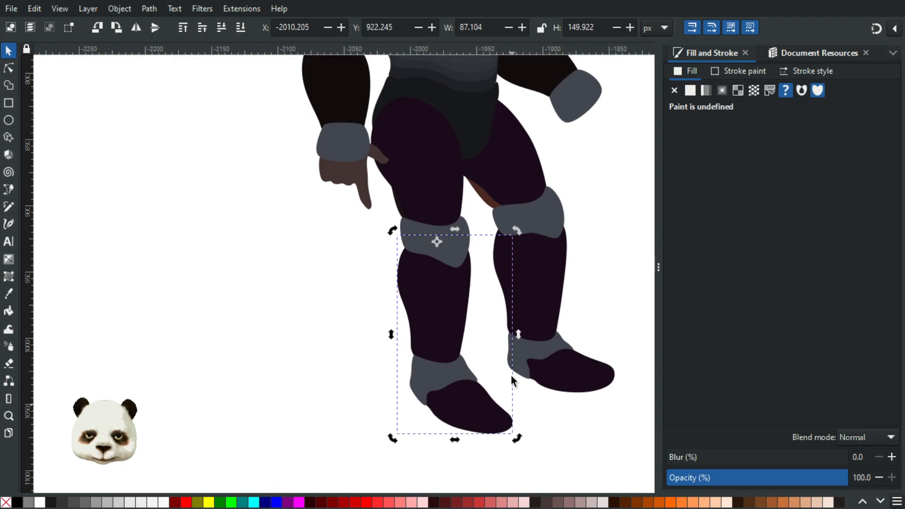
pyautogui.click(550, 418)
# Rotate the whole near leg clockwise about the hip to settle it under the torso, and deselect it
pyautogui.click(437, 218)
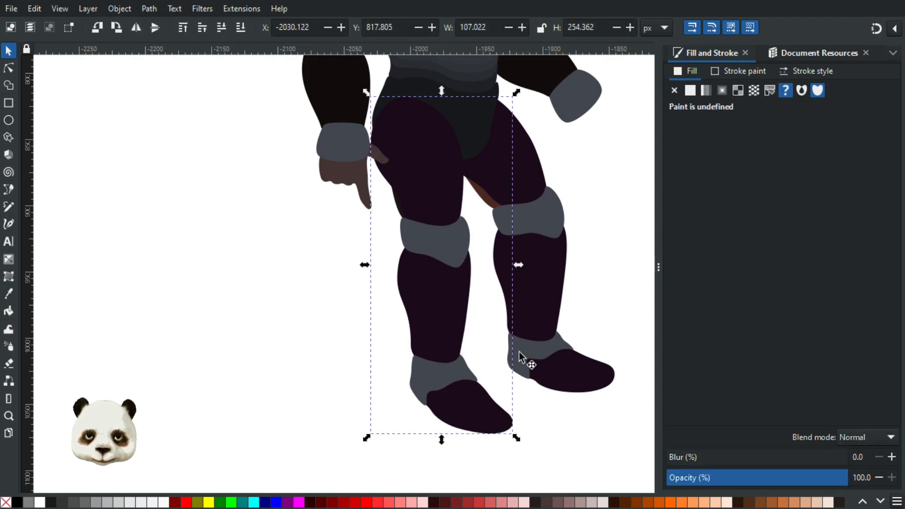
pyautogui.click(463, 375)
pyautogui.moveTo(517, 433); pyautogui.dragTo(493, 434)
pyautogui.moveTo(491, 434); pyautogui.dragTo(501, 438)
pyautogui.scroll(-2, 560, 414)
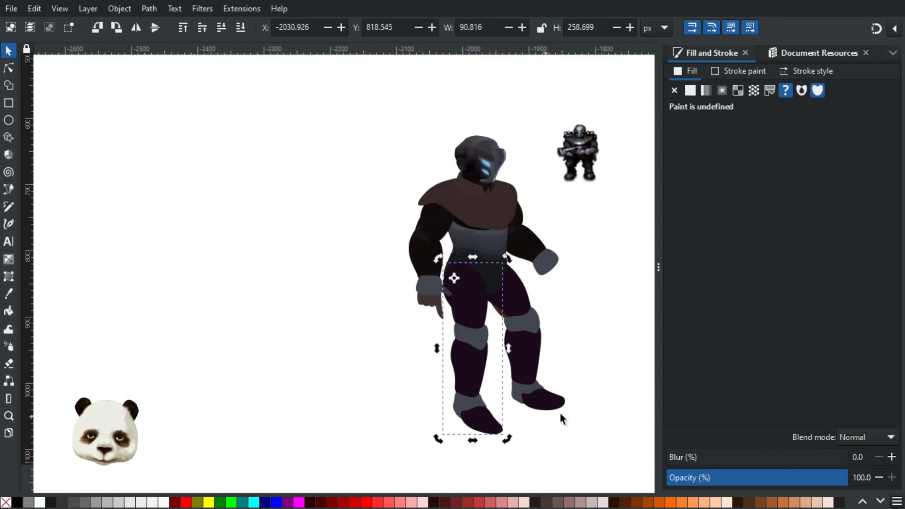
pyautogui.click(582, 434)
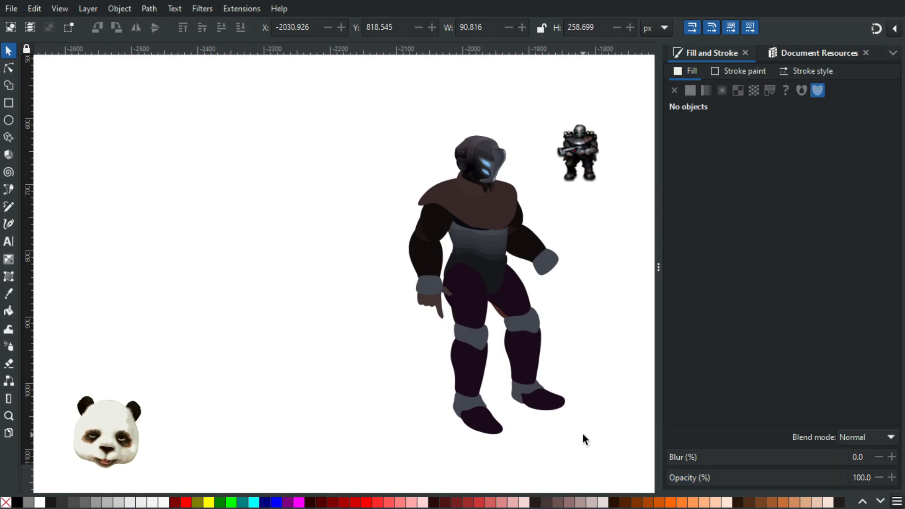
pyautogui.scroll(-1, 564, 431)
pyautogui.scroll(4, 434, 335)
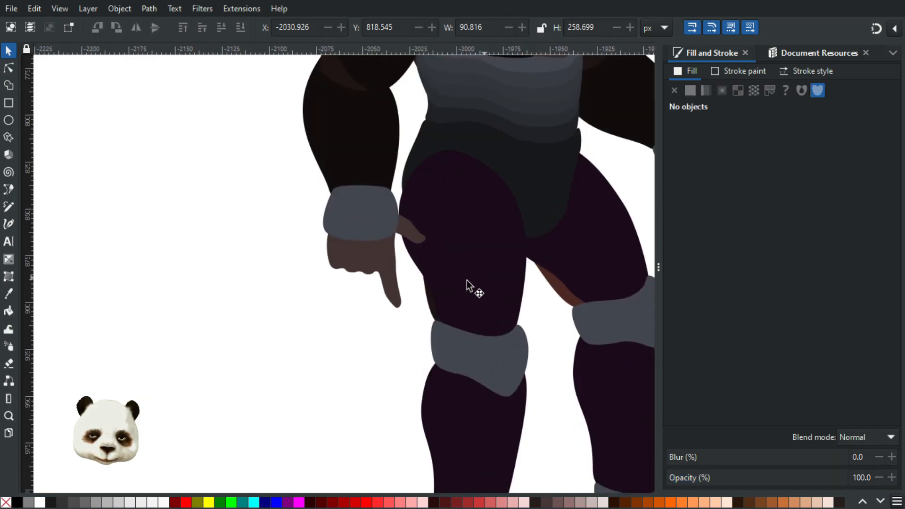
# Recolour the shape behind the near thigh with the reddish brown 4b2822 sampled from the far leg's matching shape
pyautogui.click(427, 293)
pyautogui.doubleClick(427, 293)
pyautogui.click(430, 300)
pyautogui.doubleClick(426, 297)
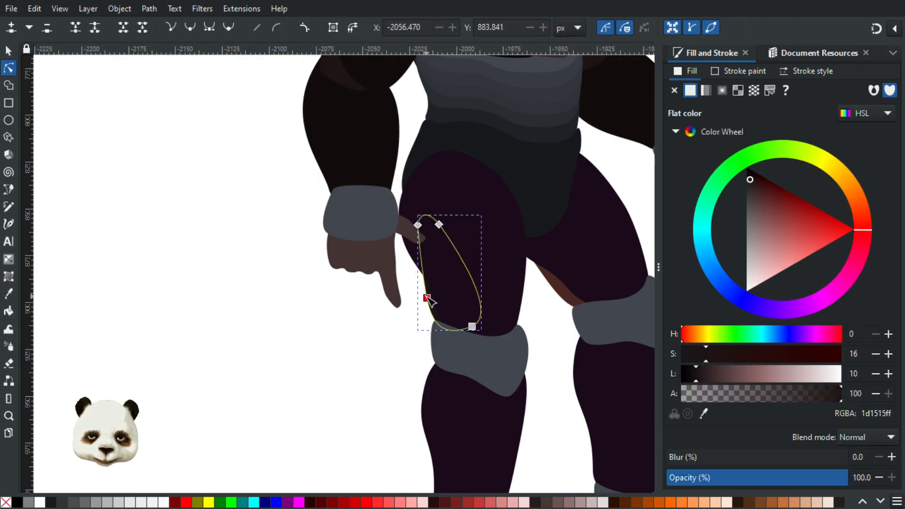
pyautogui.press('d')
pyautogui.click(569, 292)
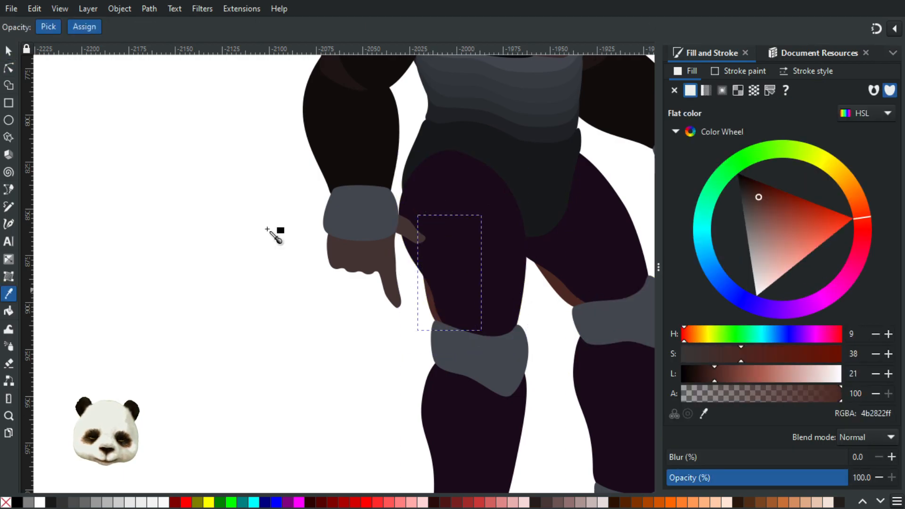
# Fill the near forearm inside its arm group with the dark purple 1b0b1b sampled from the thigh
pyautogui.click(9, 50)
pyautogui.moveTo(220, 222); pyautogui.dragTo(76, 400)
pyautogui.click(215, 306)
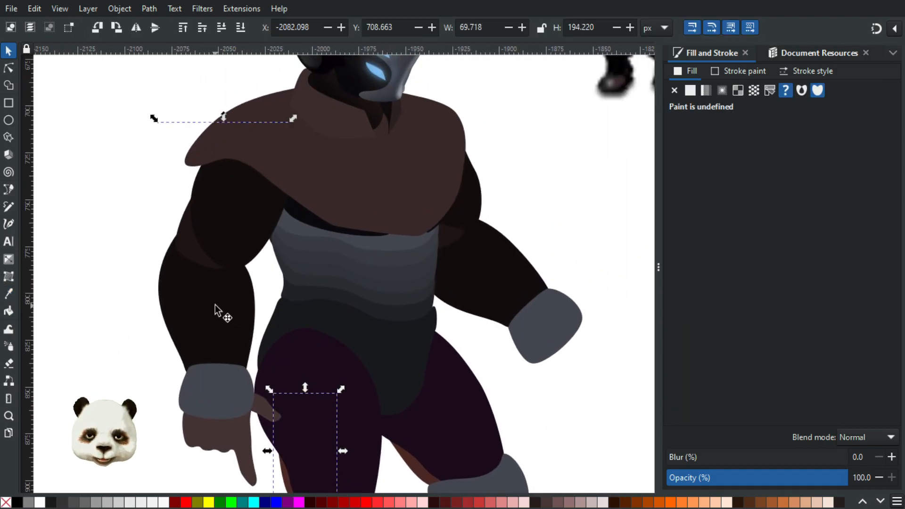
pyautogui.doubleClick(232, 309)
pyautogui.click(219, 309)
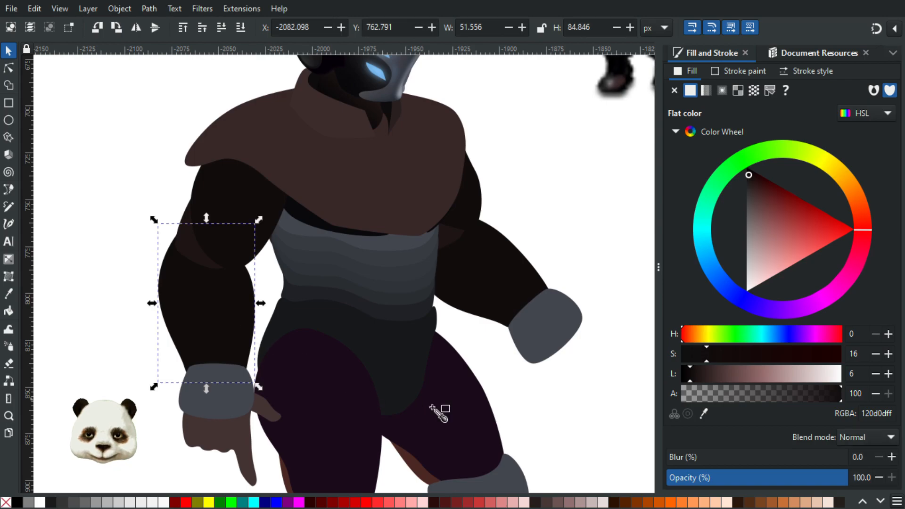
pyautogui.press('d')
pyautogui.click(446, 430)
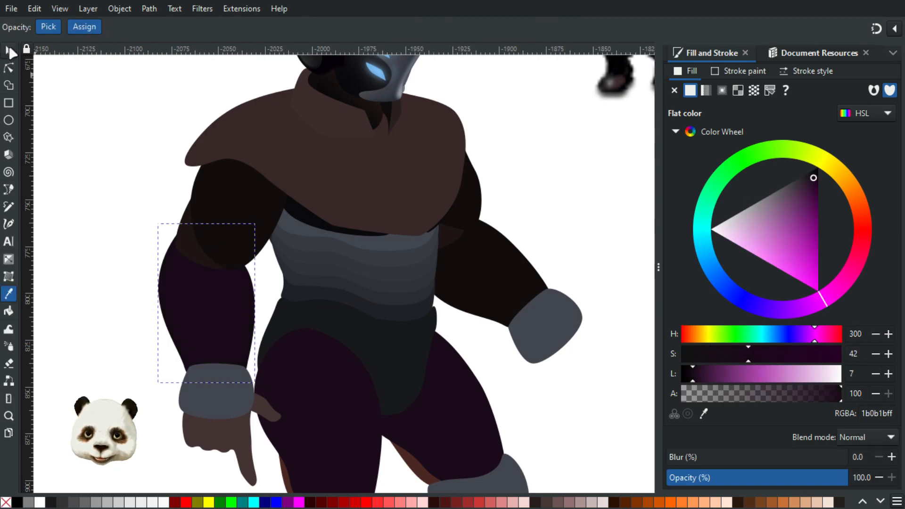
# Fill the near upper arm with the dark purple 1b0b1b sampled from the thigh
pyautogui.click(9, 52)
pyautogui.click(246, 214)
pyautogui.press('d')
pyautogui.click(449, 429)
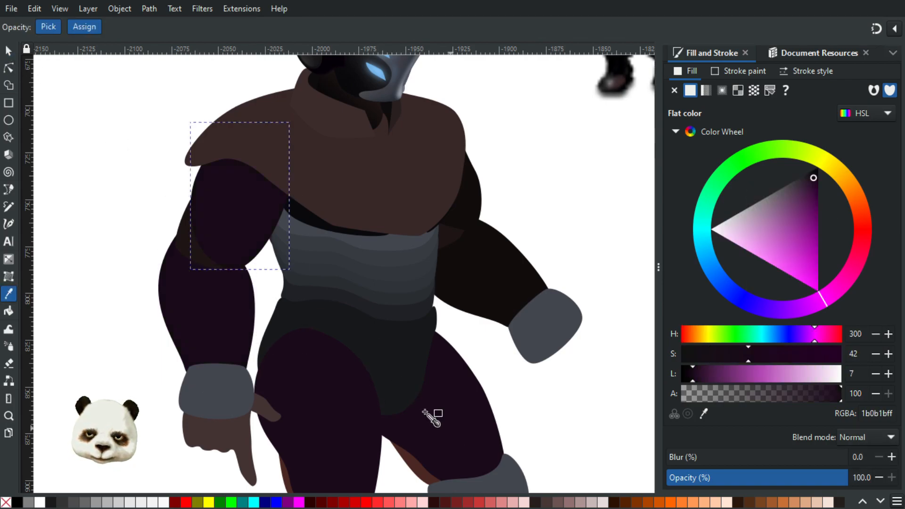
# Fill the shape behind the near upper arm at the elbow with the reddish brown 4b2822 from behind the thigh
pyautogui.click(9, 51)
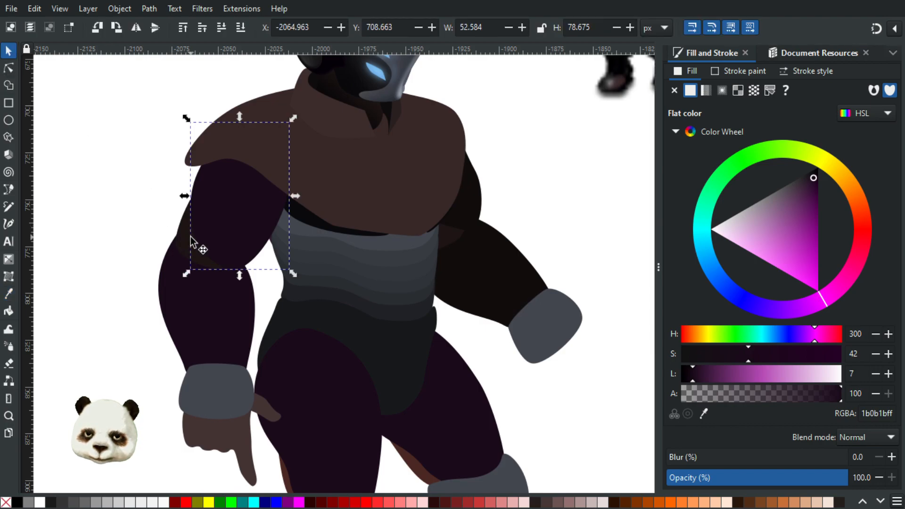
pyautogui.click(189, 239)
pyautogui.press('d')
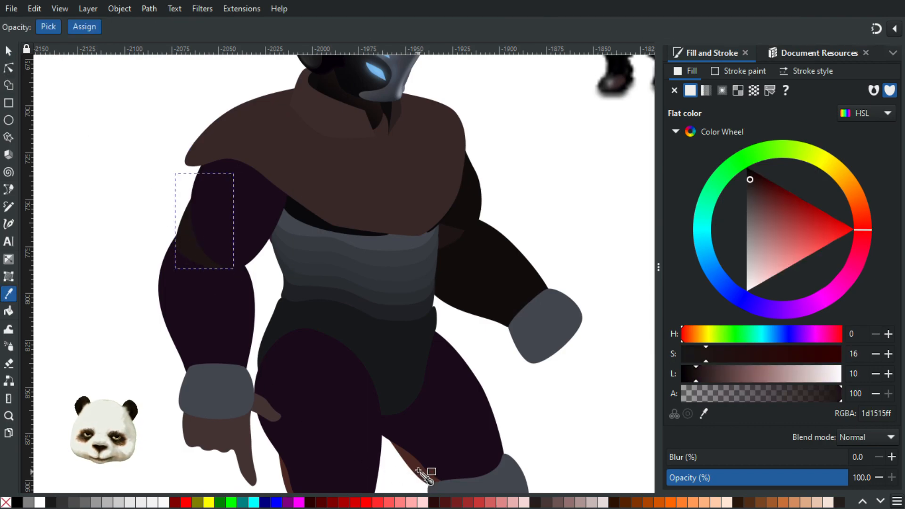
pyautogui.click(420, 471)
pyautogui.click(8, 50)
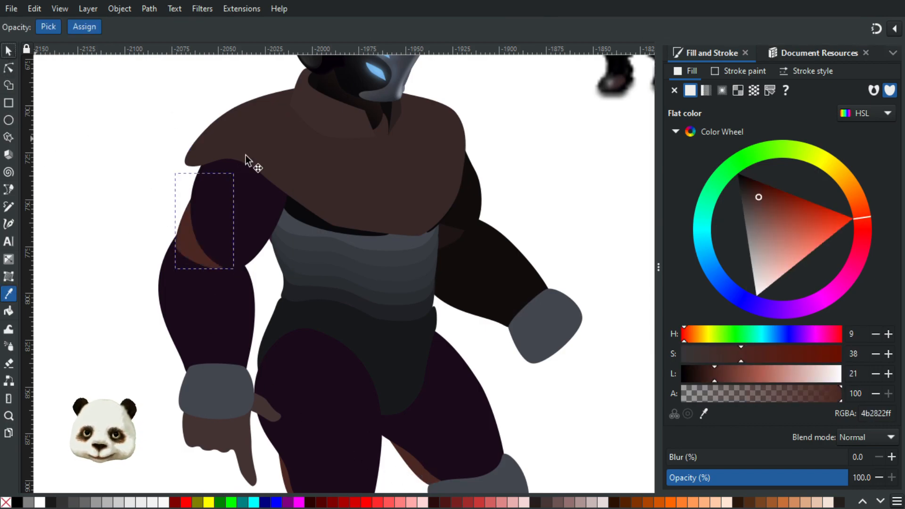
# Fill the small elbow shape of the far arm beside the chest with the reddish brown 4b2822
pyautogui.click(450, 236)
pyautogui.press('Escape')
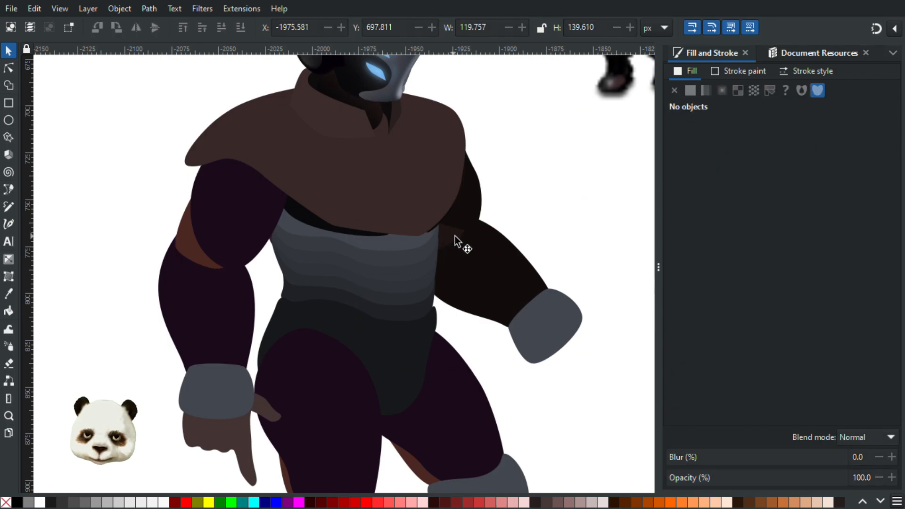
pyautogui.click(455, 243)
pyautogui.press('d')
pyautogui.click(414, 461)
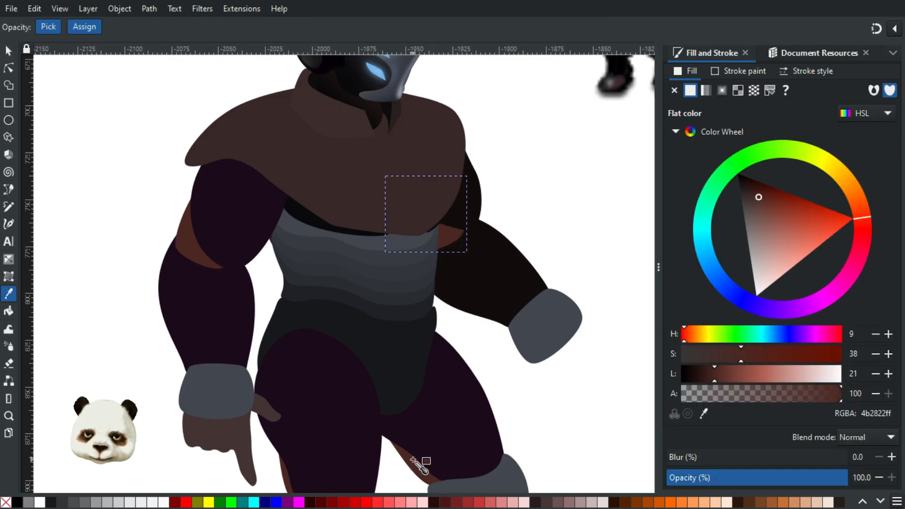
# Fill the far upper arm with the dark purple 1b0b1b sampled from the thigh
pyautogui.click(8, 51)
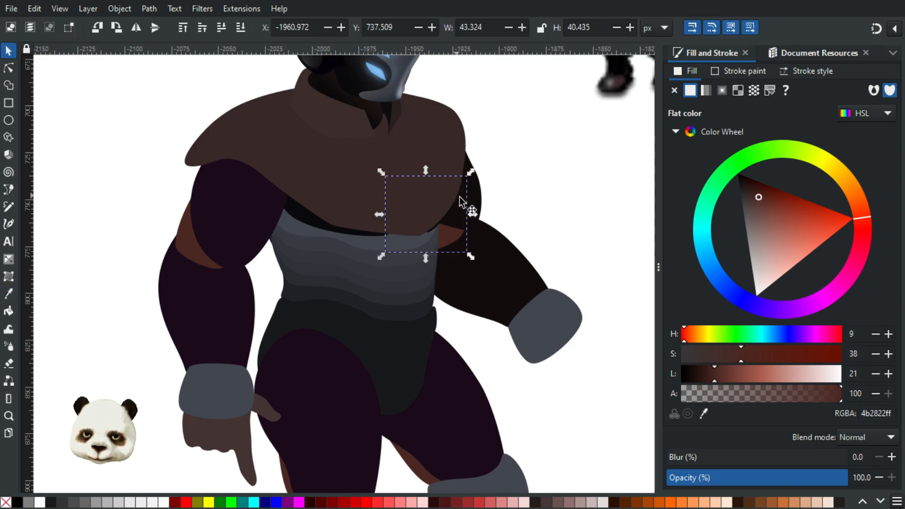
pyautogui.click(479, 198)
pyautogui.press('d')
pyautogui.click(465, 384)
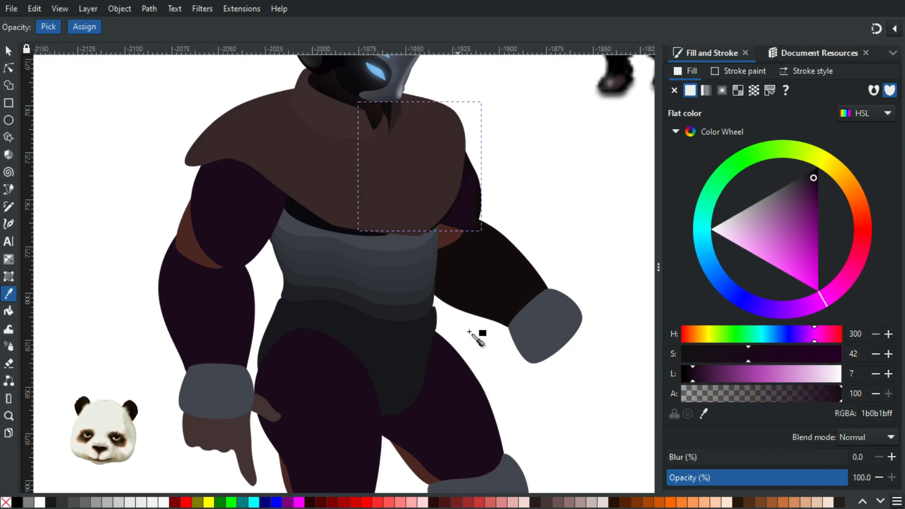
# Fill the far forearm with the dark purple 1b0b1b sampled from the thigh, and deselect it
pyautogui.click(8, 51)
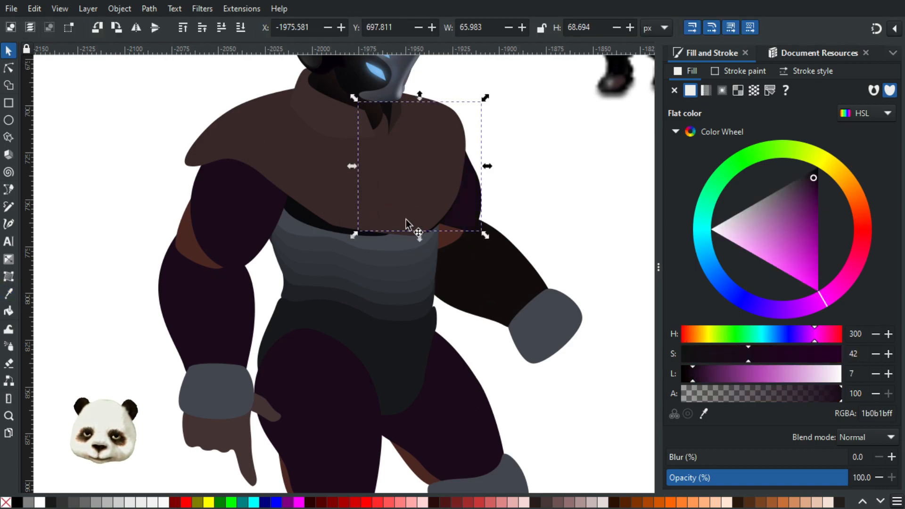
pyautogui.click(469, 260)
pyautogui.press('d')
pyautogui.click(438, 412)
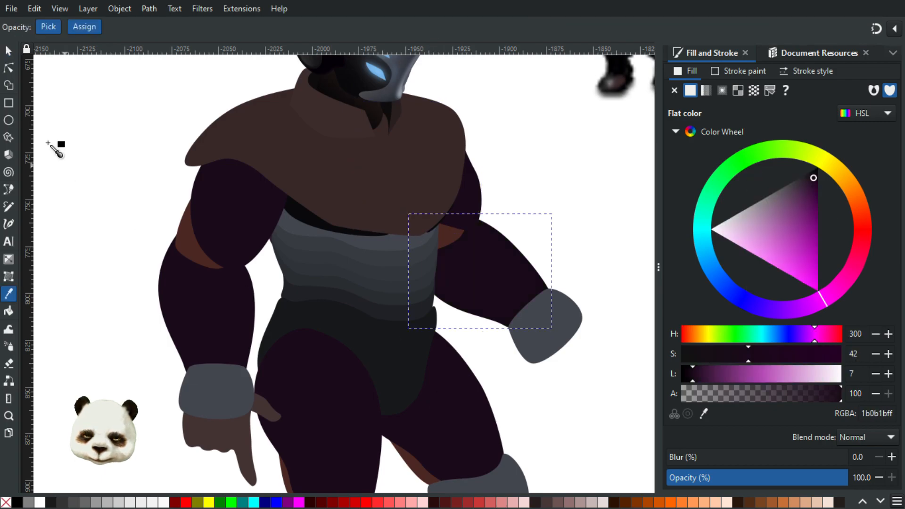
pyautogui.press('s')
pyautogui.keyDown('ctrl'); pyautogui.scroll(-3, 181, 159); pyautogui.keyUp('ctrl')
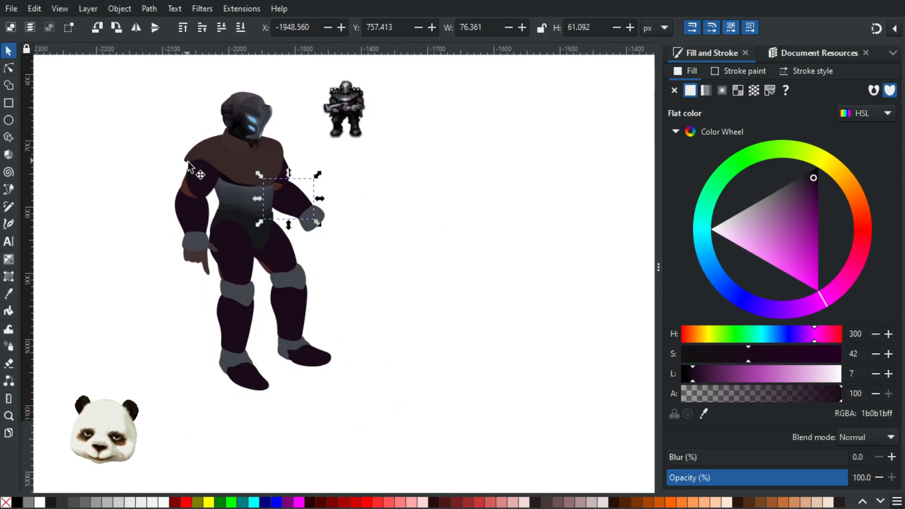
pyautogui.click(350, 250)
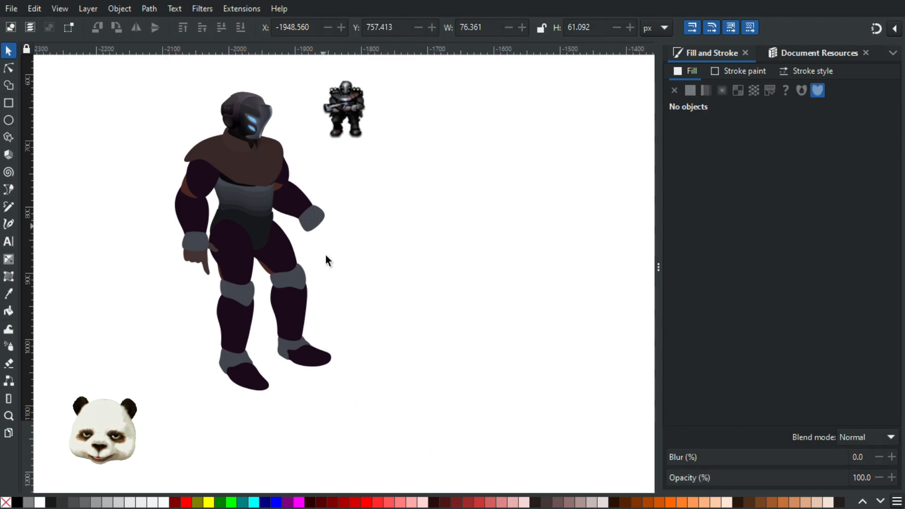
# Examine the earlier rifle-carrying soldier designs and separate armour parts and compare them with the new character's body
pyautogui.moveTo(247, 257); pyautogui.dragTo(483, 353)
pyautogui.moveTo(437, 300); pyautogui.dragTo(321, 260)
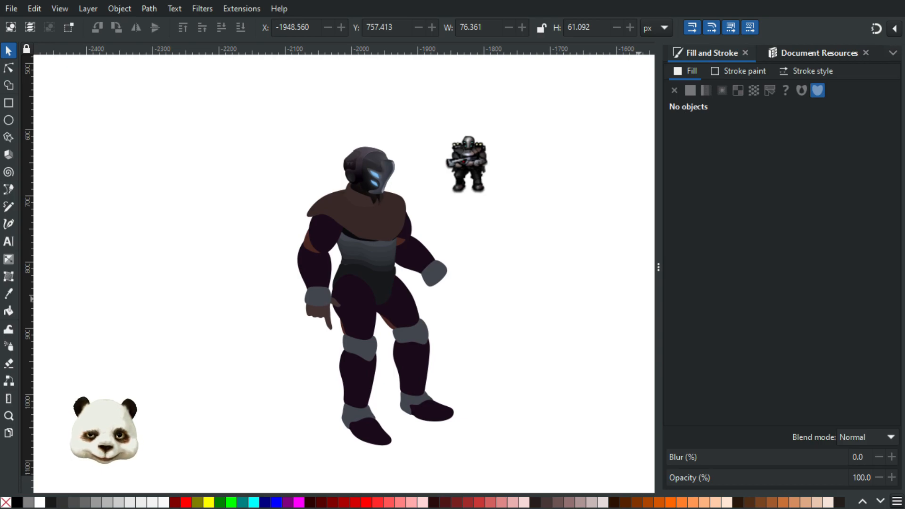
pyautogui.moveTo(150, 189); pyautogui.dragTo(318, 419)
pyautogui.scroll(4, 293, 239)
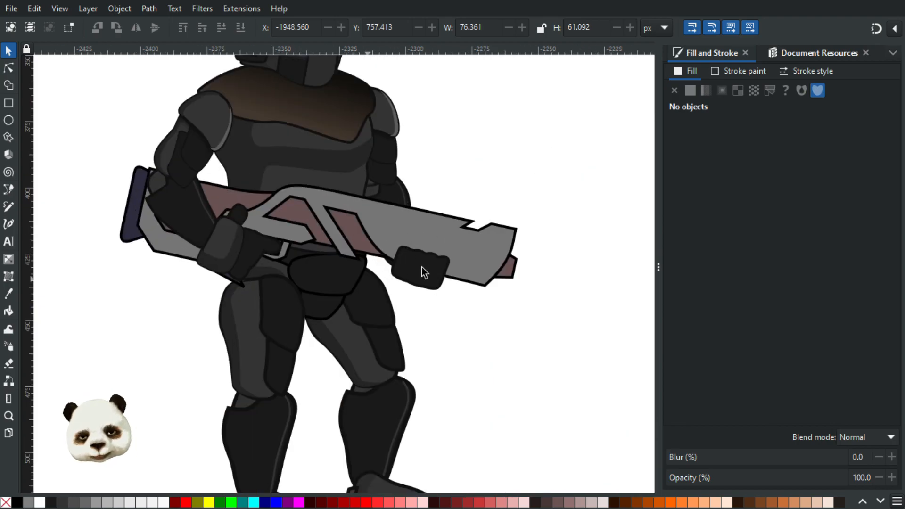
pyautogui.scroll(-3, 413, 293)
pyautogui.moveTo(528, 383); pyautogui.dragTo(225, 71)
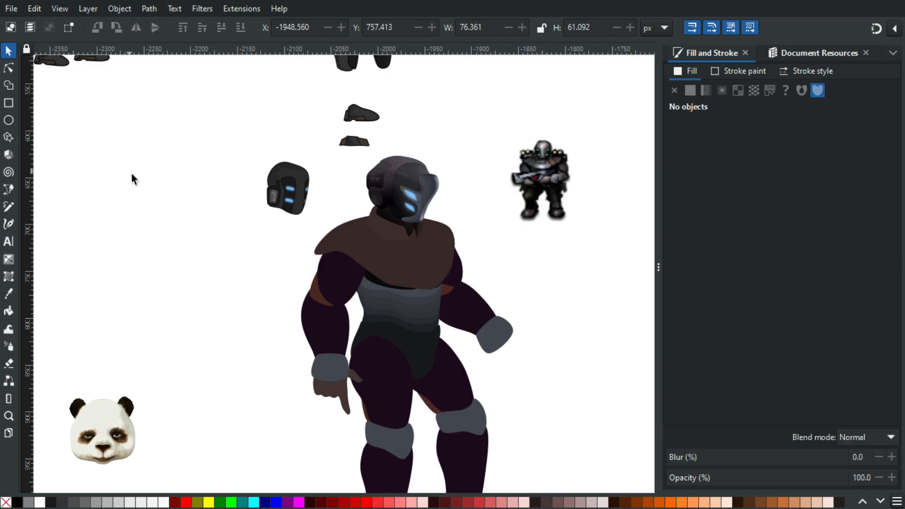
pyautogui.moveTo(128, 169); pyautogui.dragTo(319, 315)
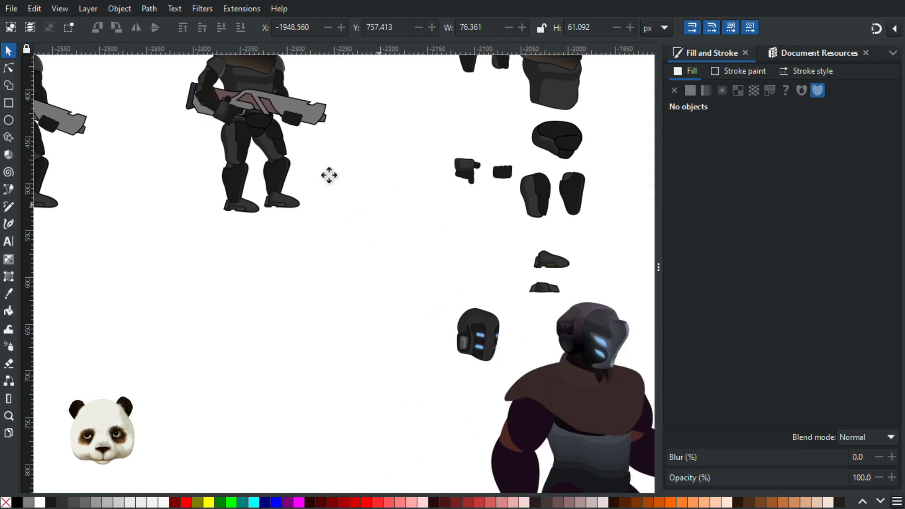
pyautogui.moveTo(329, 176); pyautogui.dragTo(152, 97)
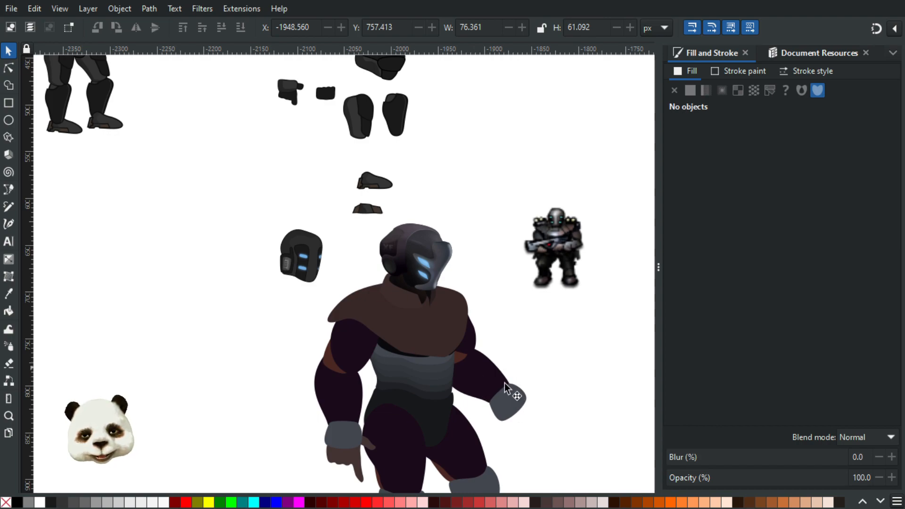
pyautogui.moveTo(139, 282); pyautogui.dragTo(137, 309)
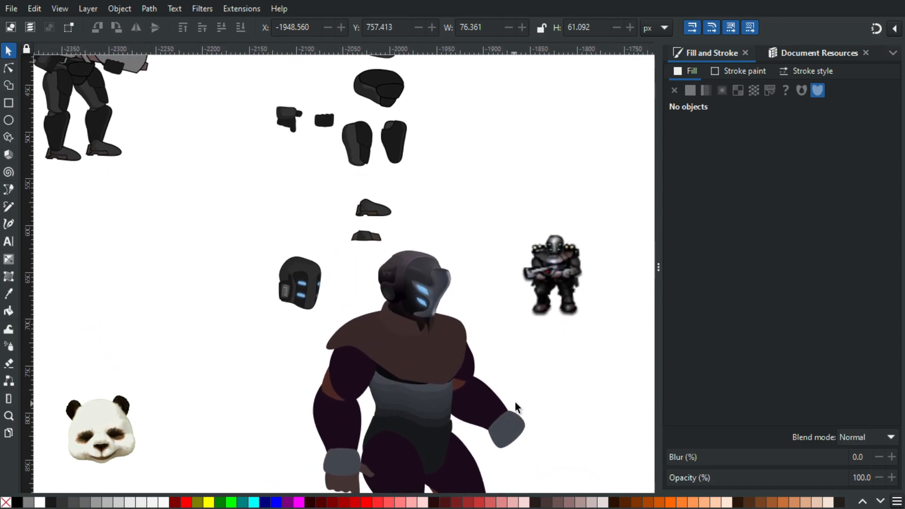
pyautogui.moveTo(462, 423); pyautogui.dragTo(420, 317)
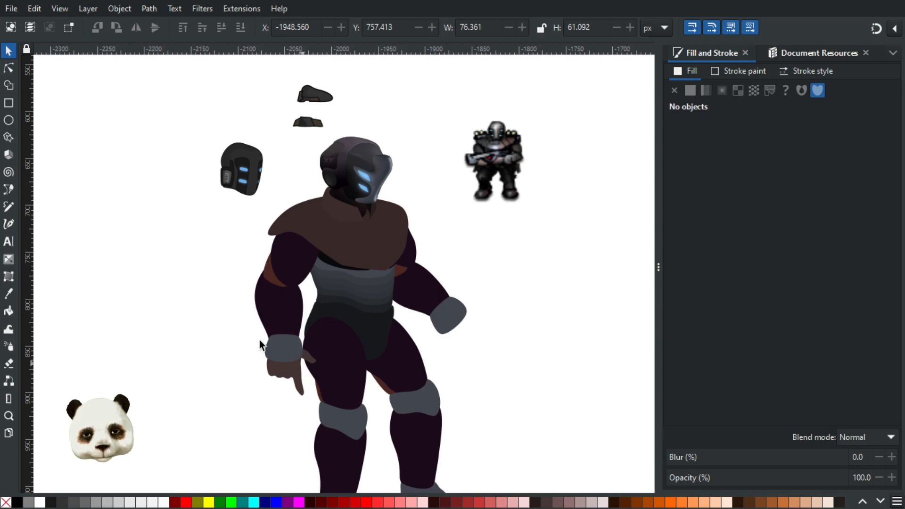
pyautogui.moveTo(512, 348)
pyautogui.mouseDown()
pyautogui.moveTo(503, 244)
pyautogui.moveTo(528, 347)
pyautogui.mouseUp()
pyautogui.scroll(-1, 521, 336)
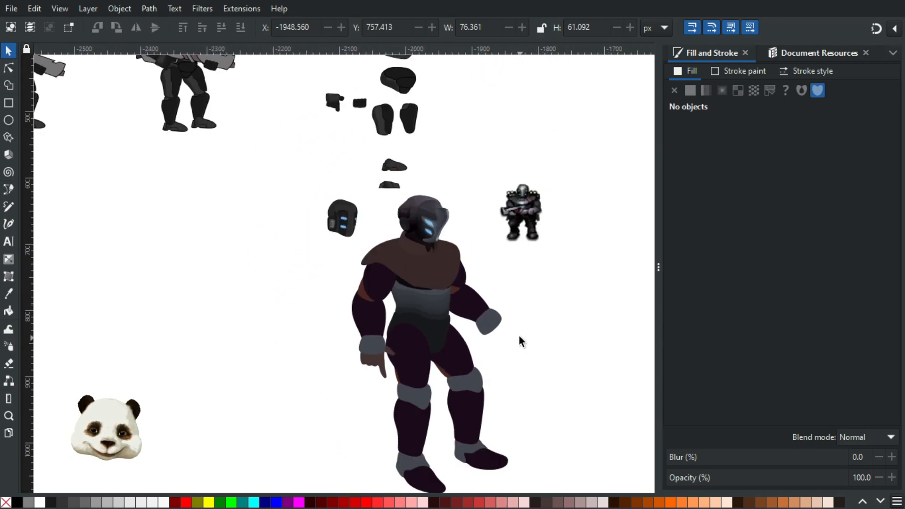
# Move the near upper arm's inner edge node slightly outward over the chest, and deselect the shape
pyautogui.scroll(2, 425, 318)
pyautogui.scroll(1, 396, 277)
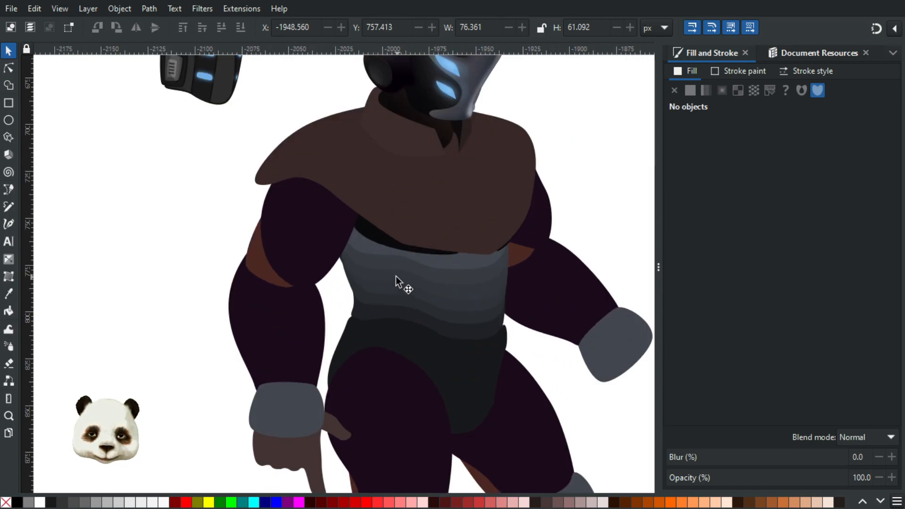
pyautogui.click(313, 241)
pyautogui.doubleClick(321, 234)
pyautogui.click(344, 230)
pyautogui.press('n')
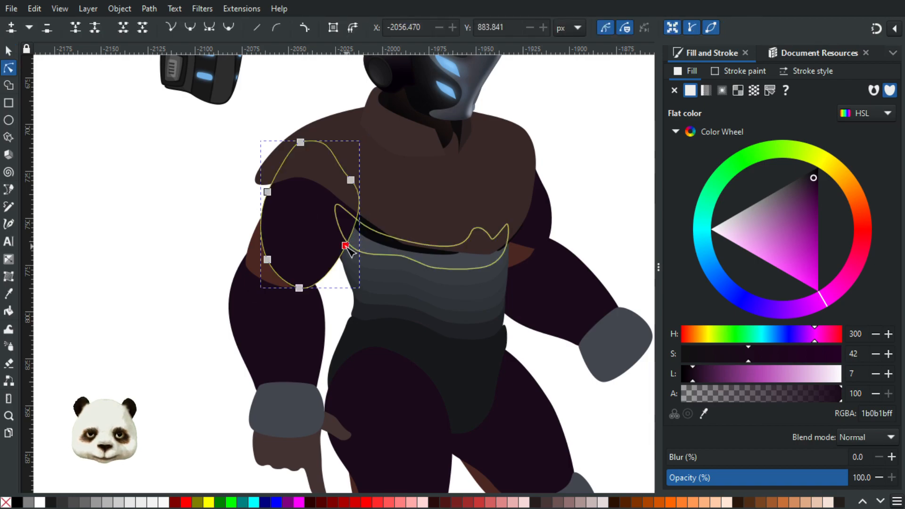
pyautogui.moveTo(350, 245); pyautogui.dragTo(354, 245)
pyautogui.click(116, 199)
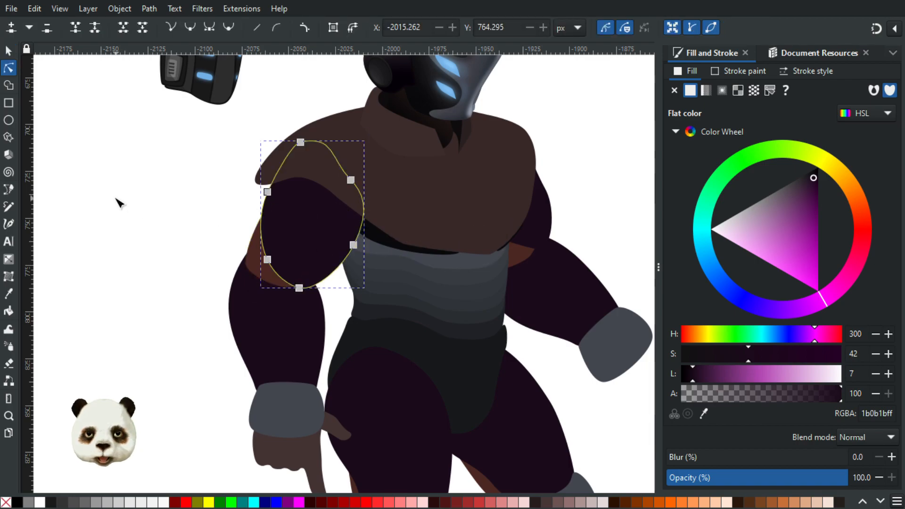
pyautogui.click(117, 200)
# Recolour the pelvis shape with the brown 382828 sampled from the cape, and deselect it
pyautogui.scroll(-2, 117, 208)
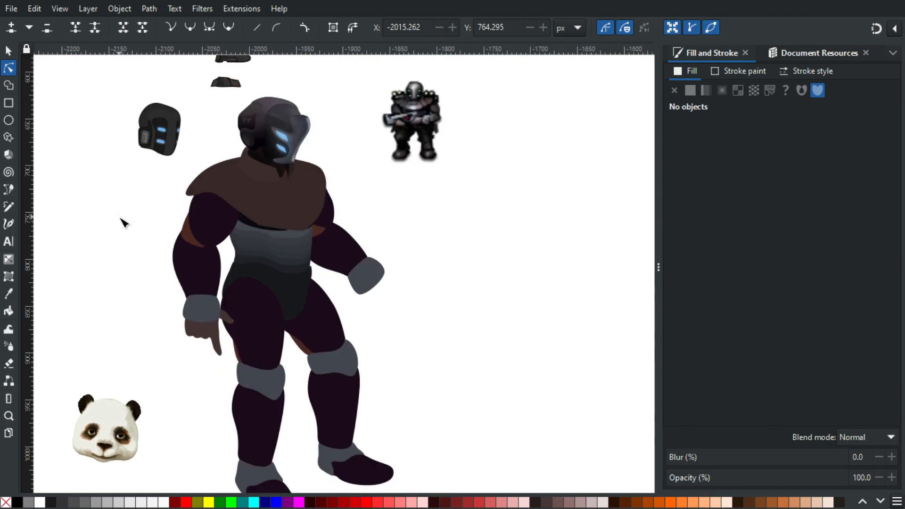
pyautogui.moveTo(511, 347); pyautogui.dragTo(605, 344)
pyautogui.scroll(2, 347, 273)
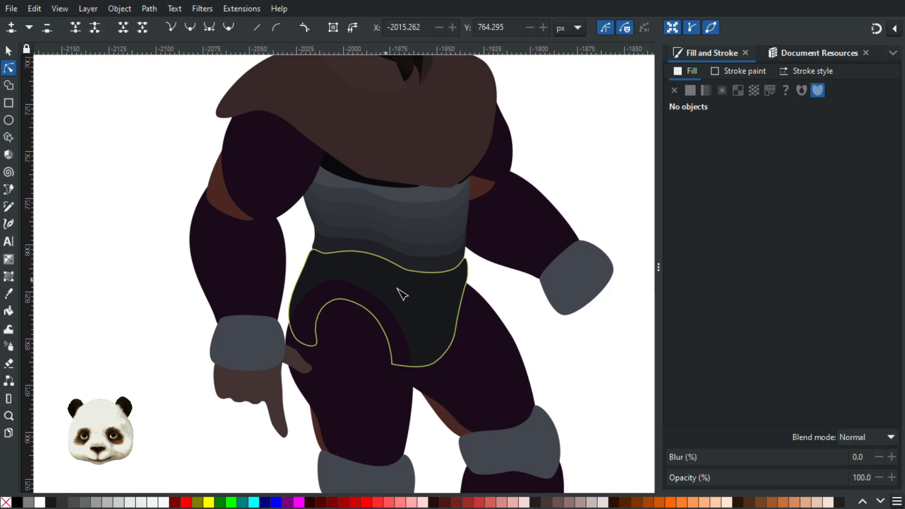
pyautogui.click(421, 304)
pyautogui.press('d')
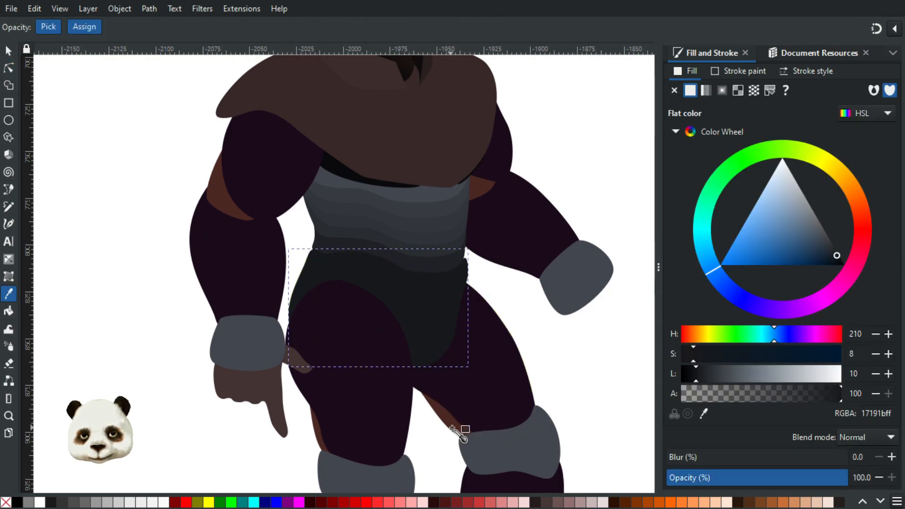
pyautogui.click(383, 152)
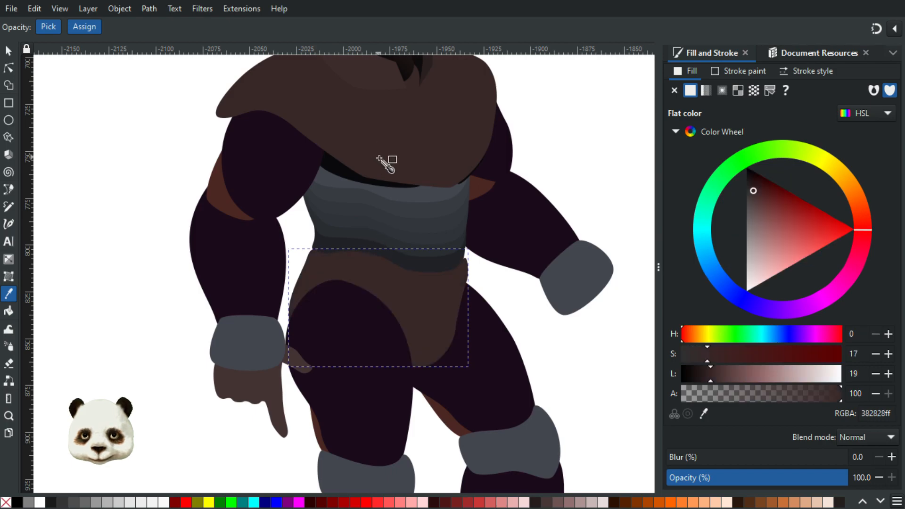
pyautogui.scroll(-2, 491, 303)
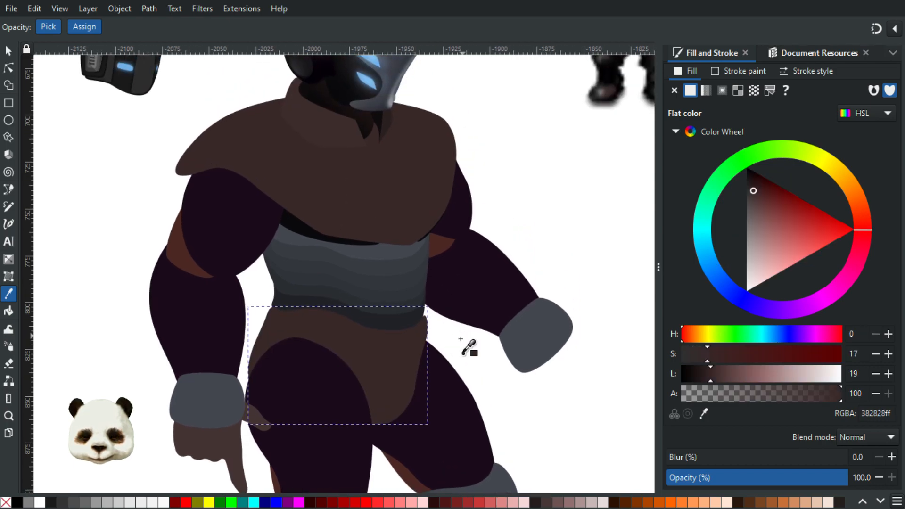
pyautogui.click(8, 50)
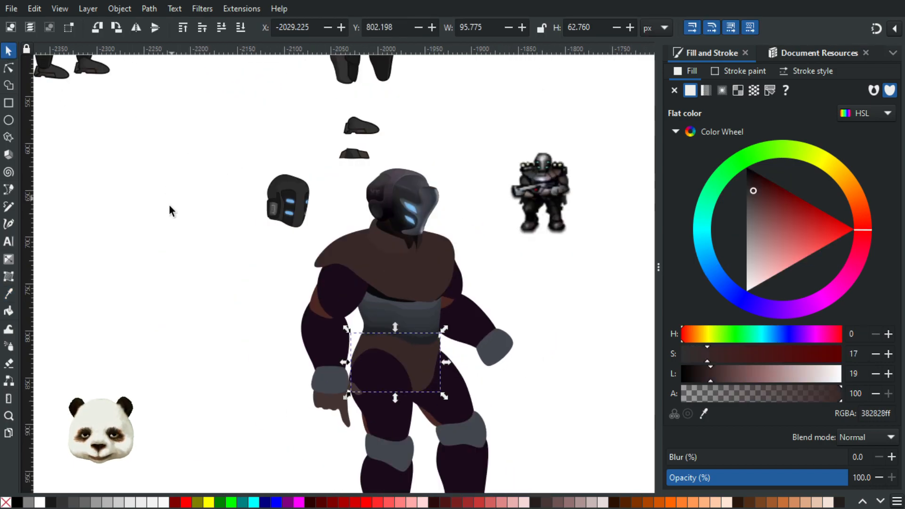
pyautogui.click(168, 205)
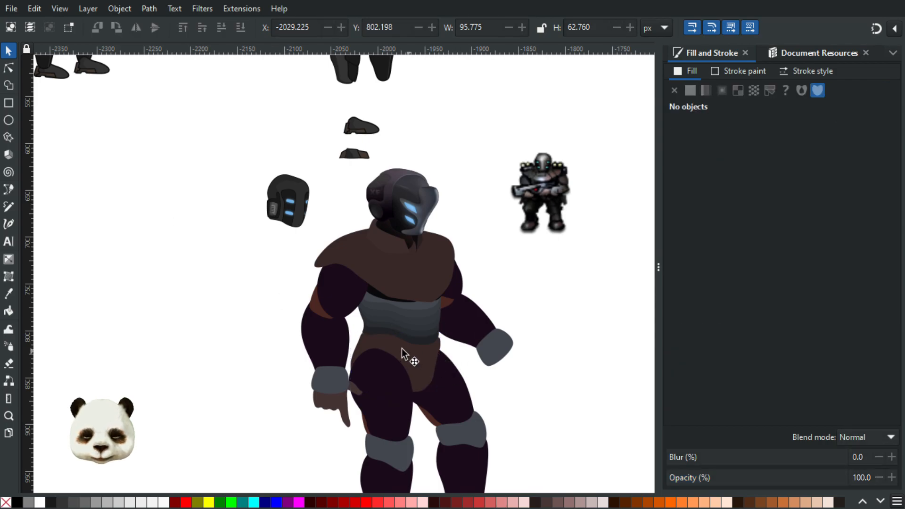
# Inspect the new character's body from helmet to boots and compare it with the reference sprite and the earlier rifle-carrying soldier designs
pyautogui.scroll(-5, 365, 344)
pyautogui.hscroll(3, 506, 212)
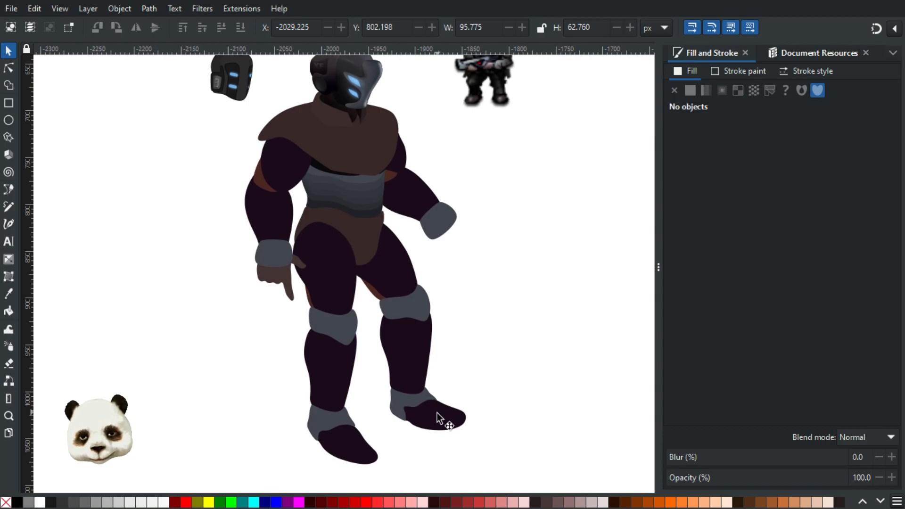
pyautogui.keyDown('ctrl'); pyautogui.scroll(-2, 477, 334); pyautogui.keyUp('ctrl')
pyautogui.keyDown('ctrl'); pyautogui.scroll(1, 460, 292); pyautogui.keyUp('ctrl')
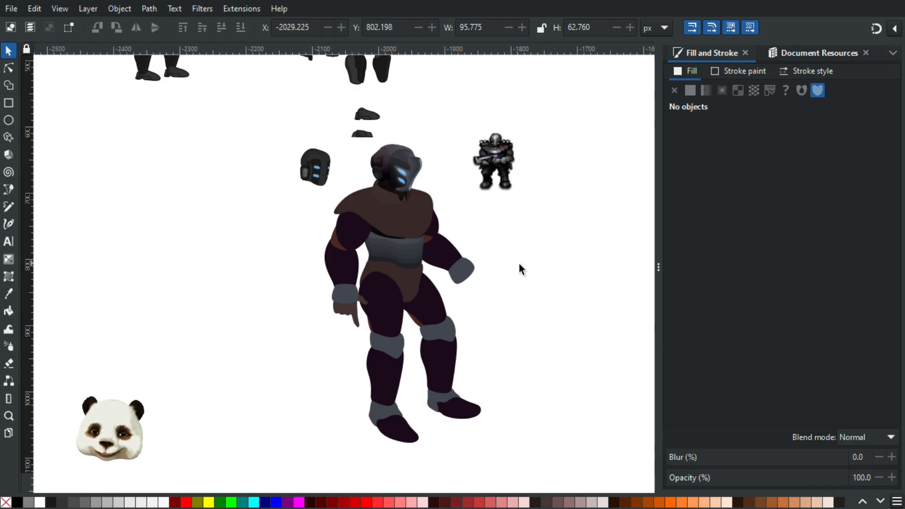
pyautogui.keyDown('ctrl'); pyautogui.scroll(3, 453, 236); pyautogui.keyUp('ctrl')
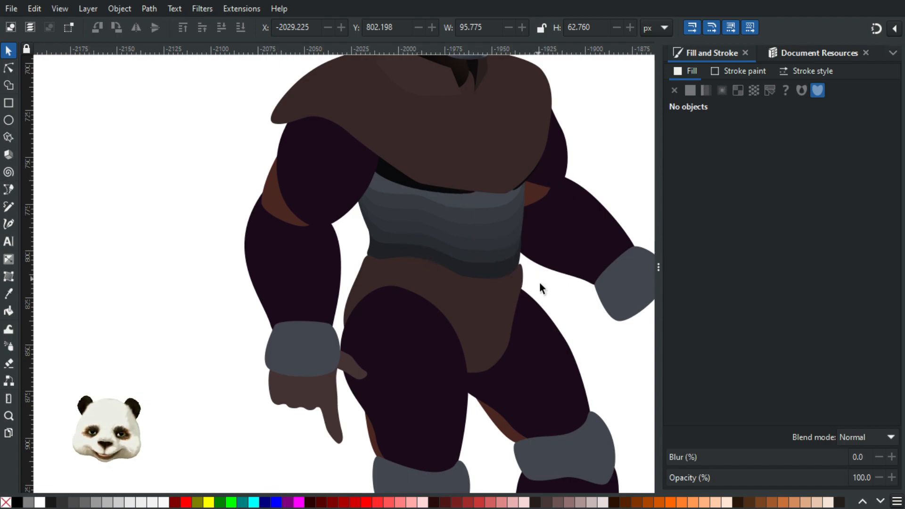
pyautogui.moveTo(545, 280); pyautogui.dragTo(470, 344)
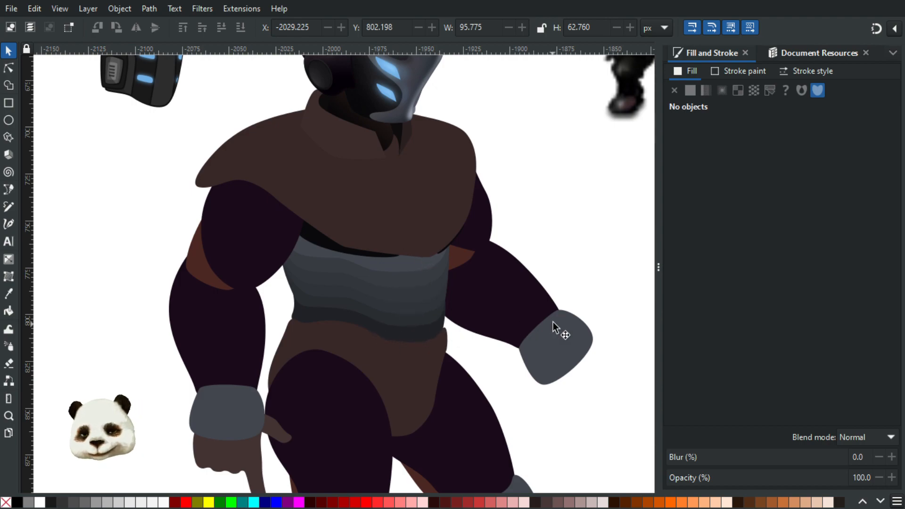
pyautogui.moveTo(396, 274); pyautogui.dragTo(361, 319)
pyautogui.scroll(-2, 387, 327)
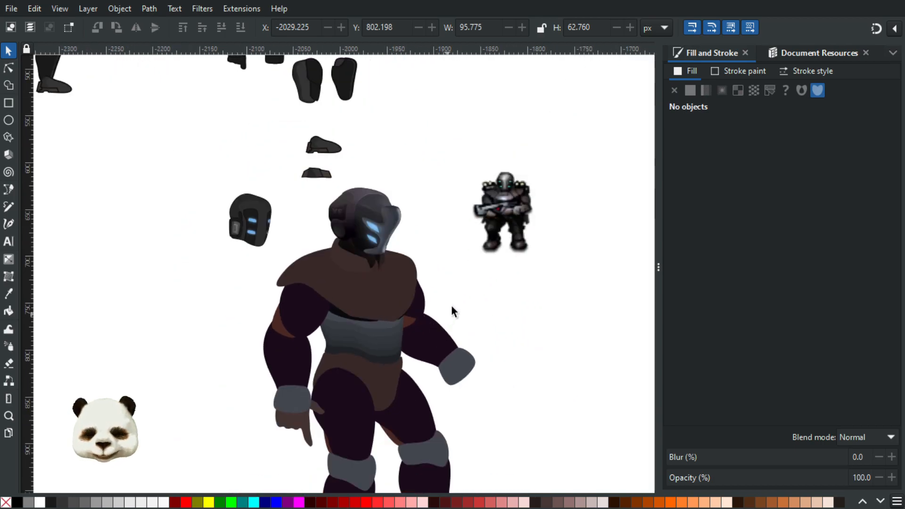
pyautogui.moveTo(449, 310); pyautogui.dragTo(461, 208)
pyautogui.scroll(1, 407, 187)
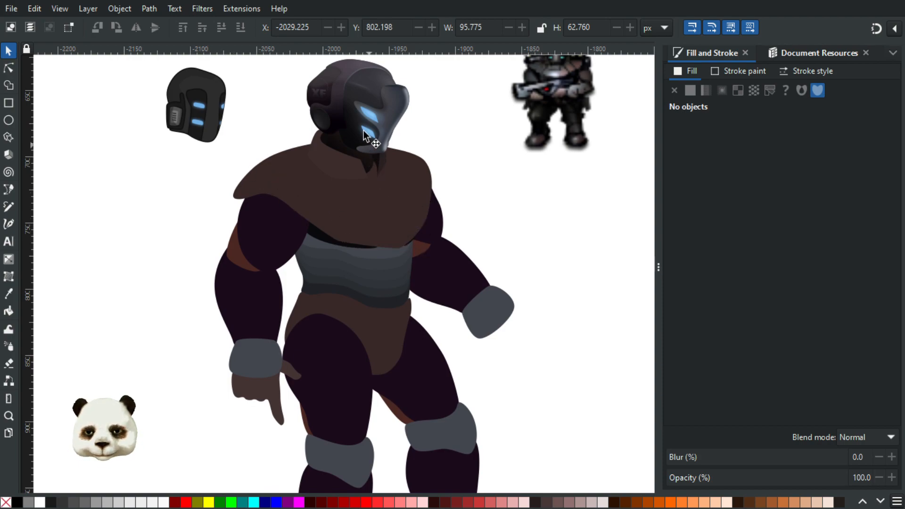
pyautogui.scroll(-1, 376, 217)
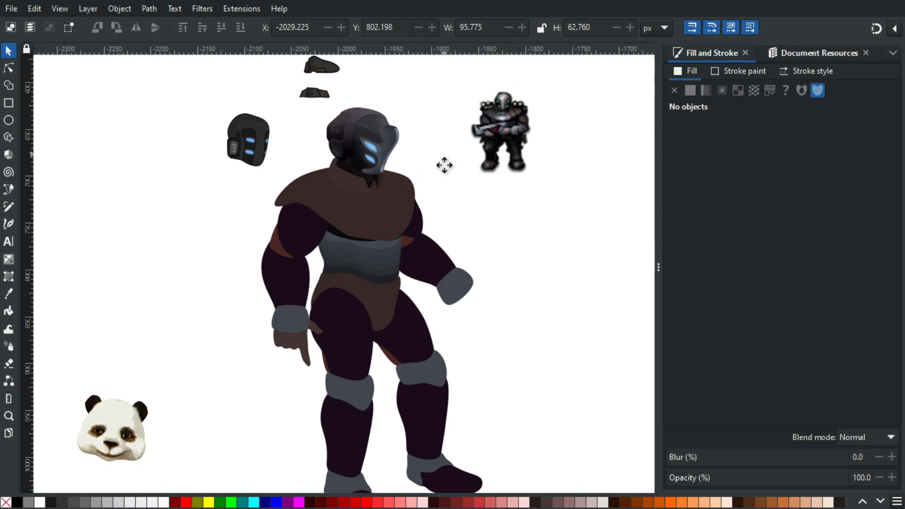
pyautogui.scroll(2, 444, 165)
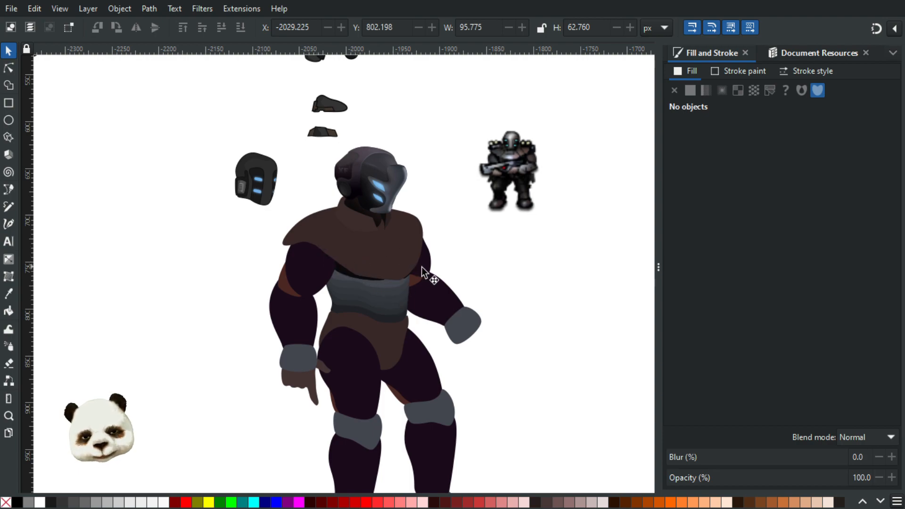
pyautogui.scroll(-3, 533, 328)
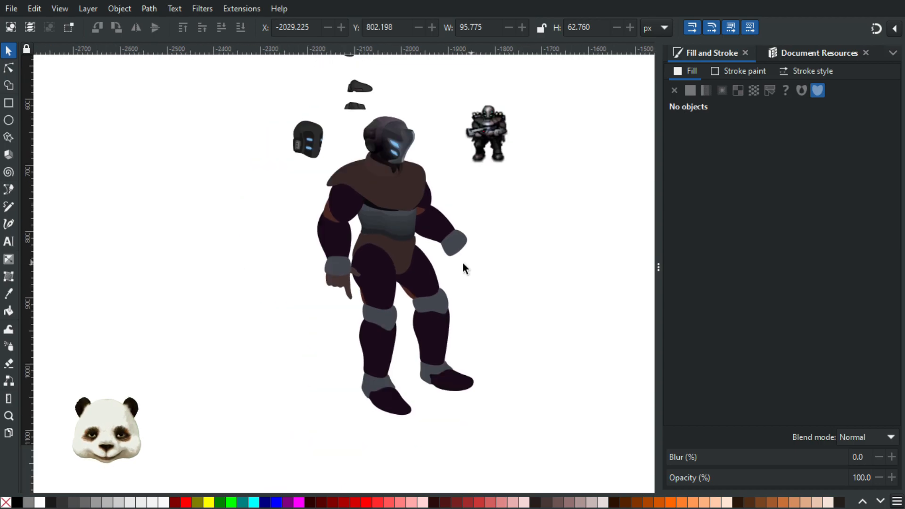
pyautogui.scroll(1, 462, 258)
pyautogui.moveTo(477, 254); pyautogui.dragTo(461, 388)
pyautogui.moveTo(482, 342); pyautogui.dragTo(518, 203)
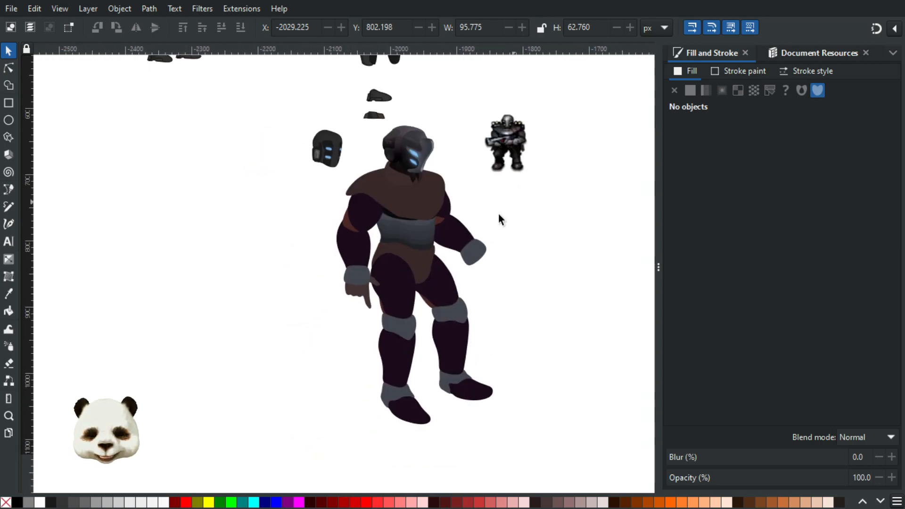
pyautogui.scroll(1, 486, 292)
pyautogui.scroll(-1, 486, 292)
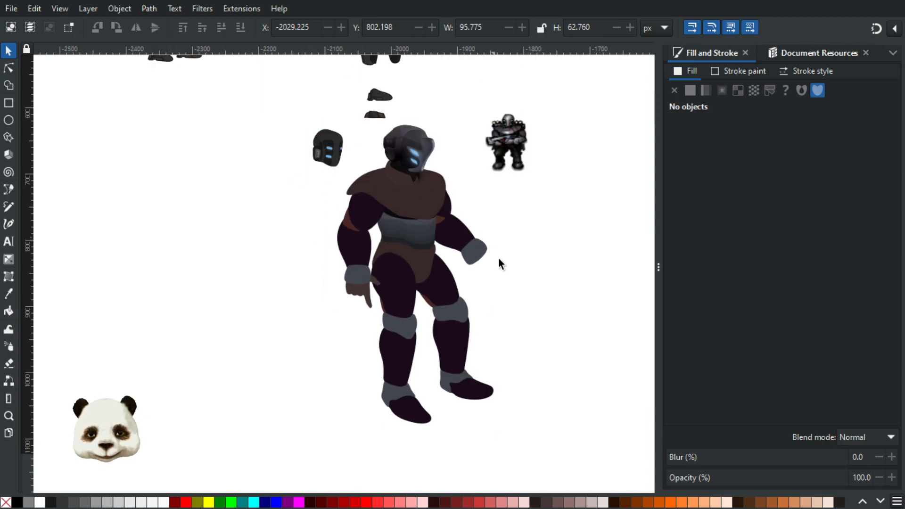
pyautogui.click(362, 253)
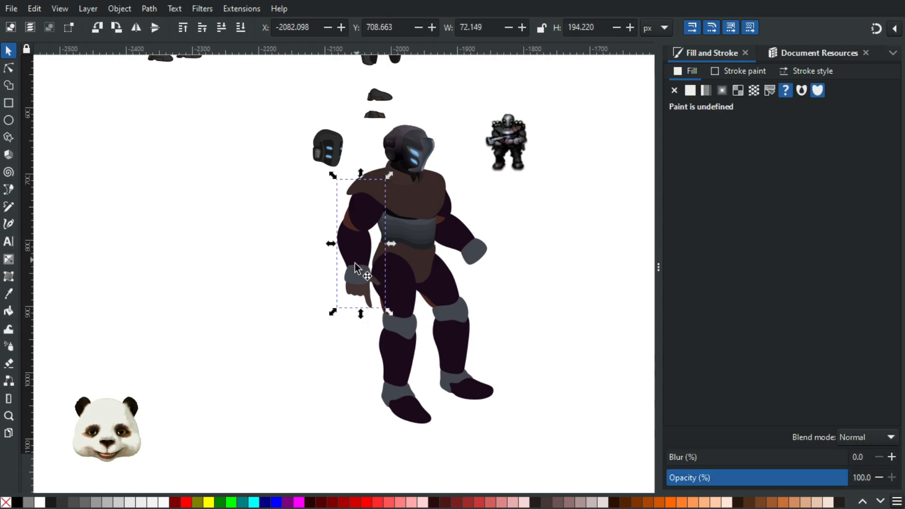
pyautogui.click(303, 282)
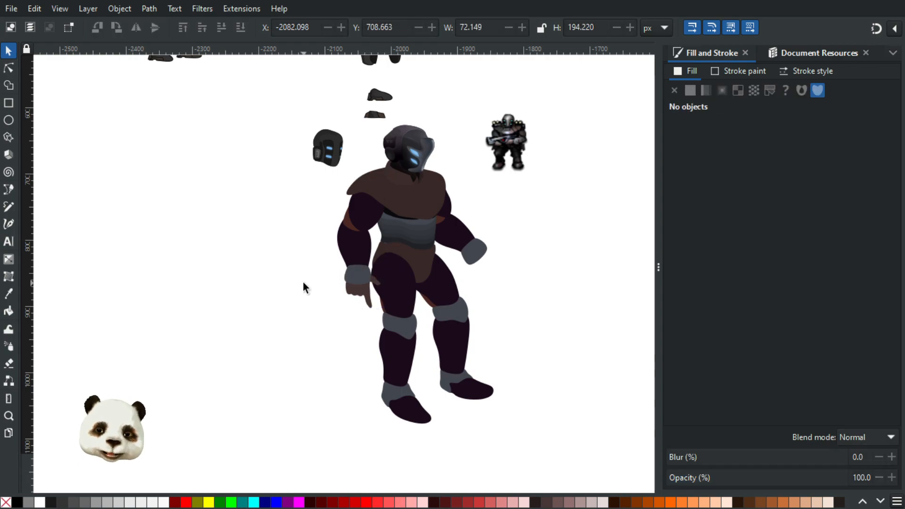
pyautogui.scroll(-2, 285, 257)
pyautogui.moveTo(255, 243); pyautogui.dragTo(272, 313)
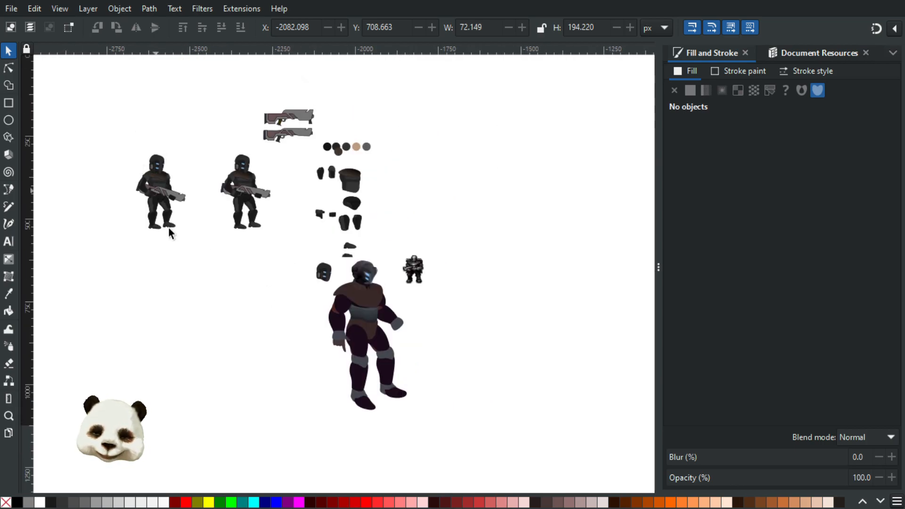
pyautogui.scroll(2, 178, 227)
pyautogui.moveTo(252, 271); pyautogui.dragTo(107, 177)
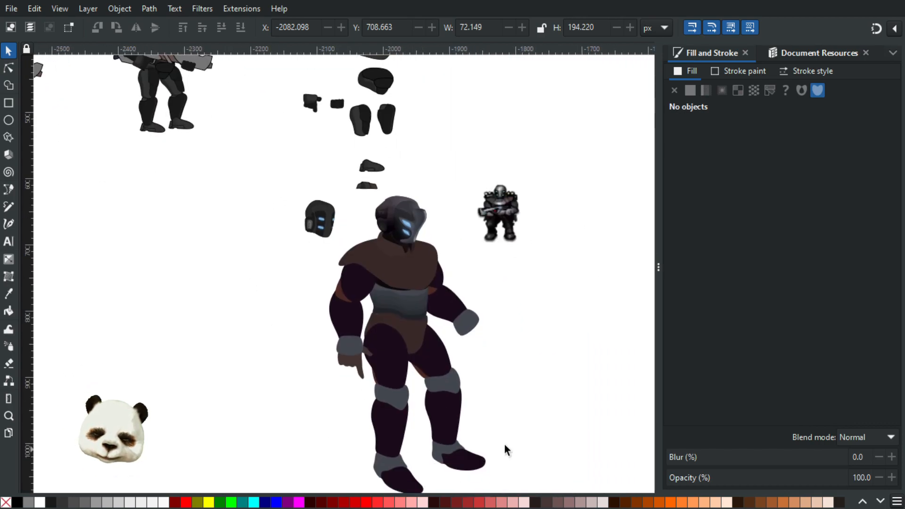
# Raise the far thigh's lower outer node inside the knee pad, nudge its outer edge node slightly outward, and deselect it
pyautogui.moveTo(480, 414); pyautogui.dragTo(465, 337)
pyautogui.scroll(3, 466, 291)
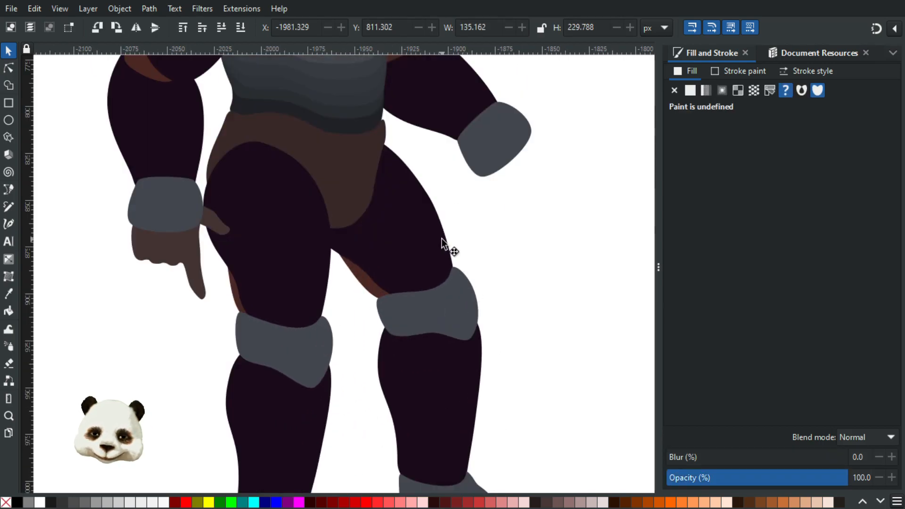
pyautogui.click(446, 258)
pyautogui.doubleClick(445, 258)
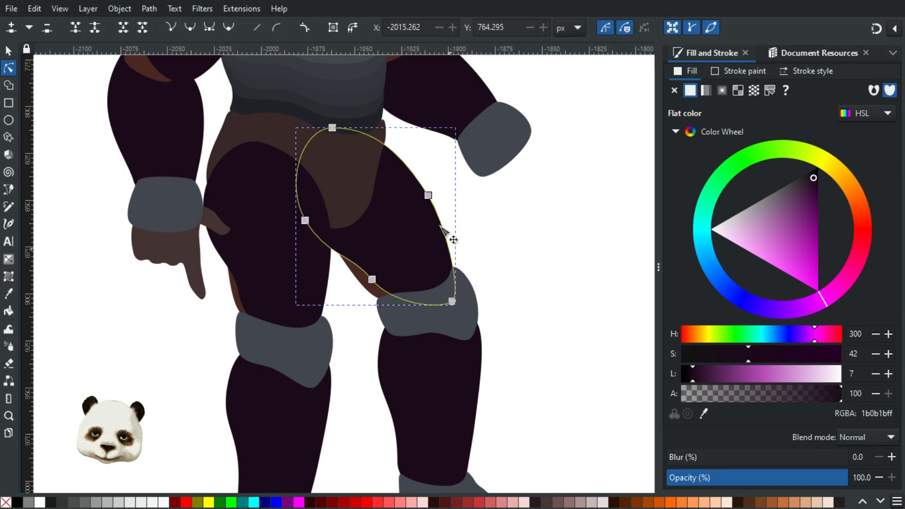
pyautogui.moveTo(455, 301); pyautogui.dragTo(455, 293)
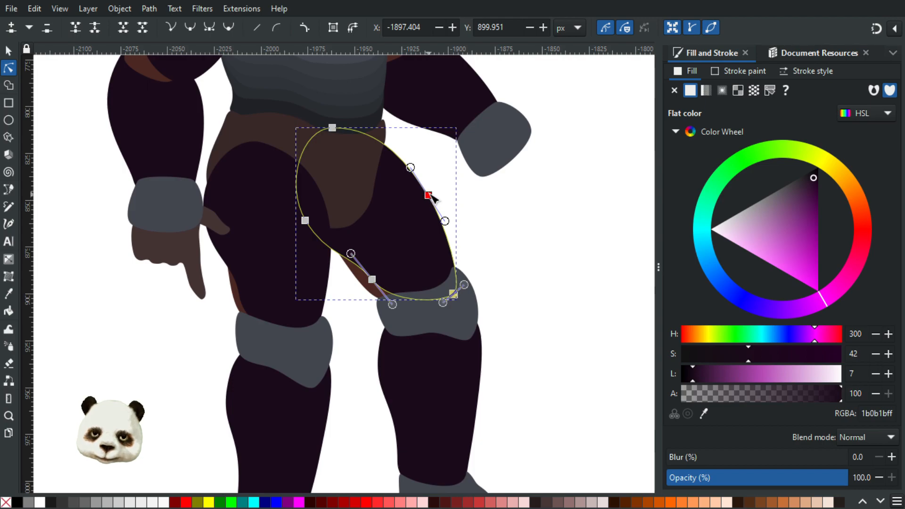
pyautogui.moveTo(431, 197); pyautogui.dragTo(433, 195)
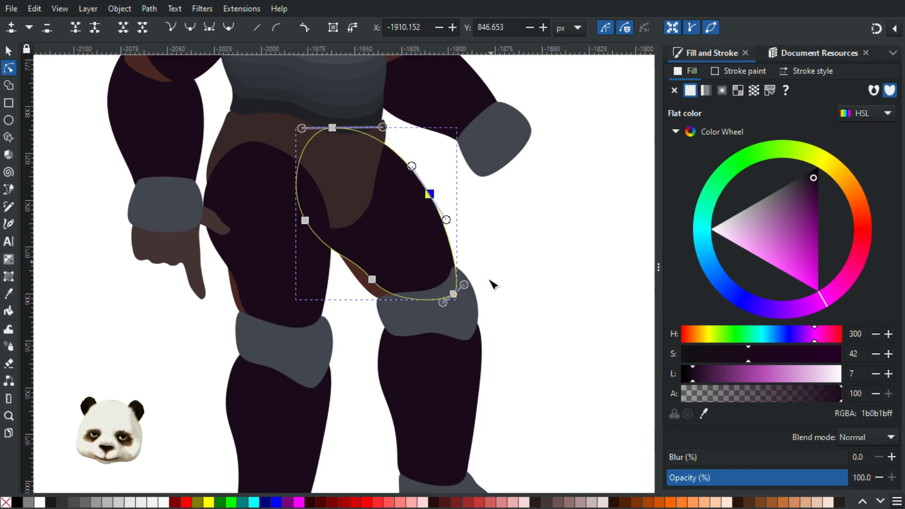
pyautogui.press('Escape')
pyautogui.press('Escape')
# Move the far thigh's outer edge node slightly further outward and down to refine the thigh contour
pyautogui.scroll(-2, 526, 296)
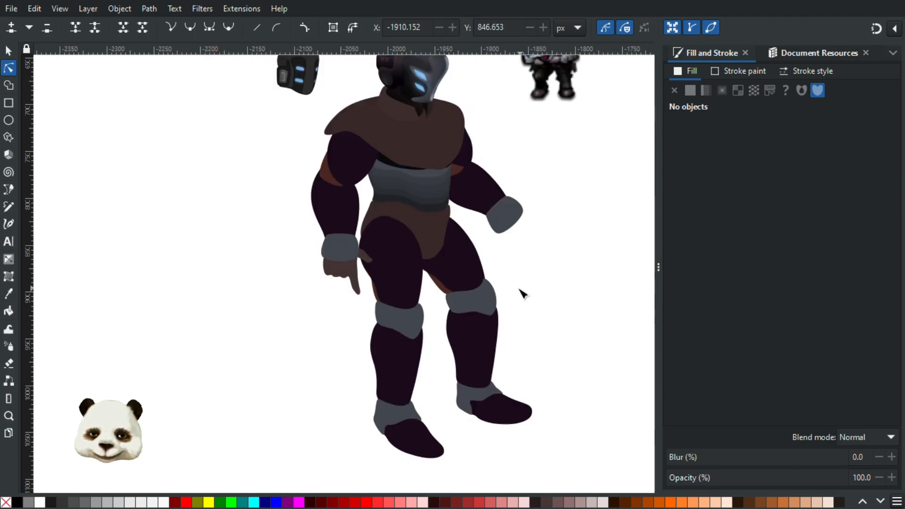
pyautogui.scroll(2, 490, 281)
pyautogui.click(458, 215)
pyautogui.moveTo(460, 208); pyautogui.dragTo(463, 215)
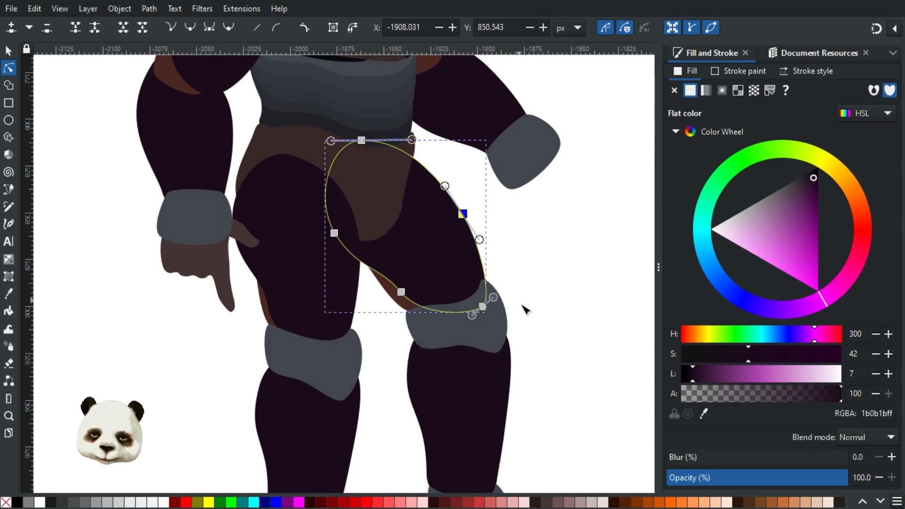
# Move the far knee pad's top corner node slightly outward to the thigh's edge, and deselect the pad
pyautogui.scroll(2, 507, 312)
pyautogui.click(465, 253)
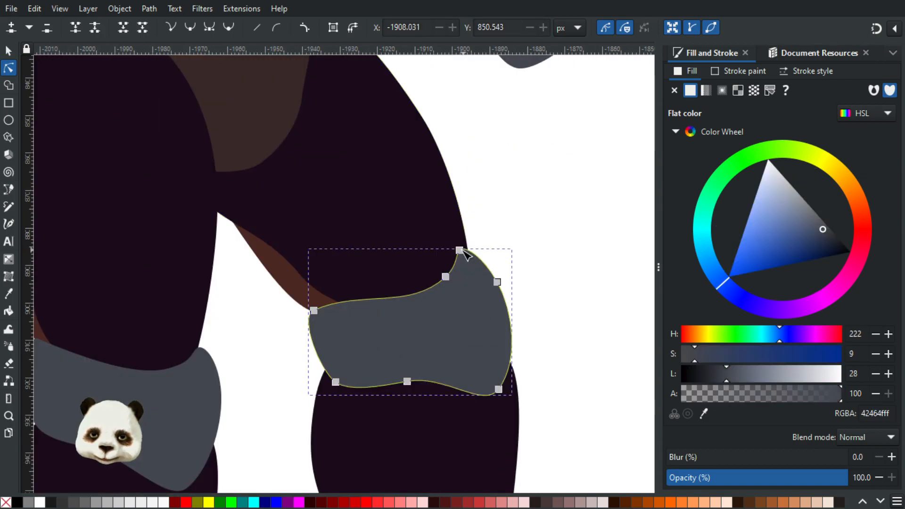
pyautogui.moveTo(465, 251); pyautogui.dragTo(470, 250)
pyautogui.click(559, 255)
pyautogui.click(560, 255)
pyautogui.scroll(-4, 560, 257)
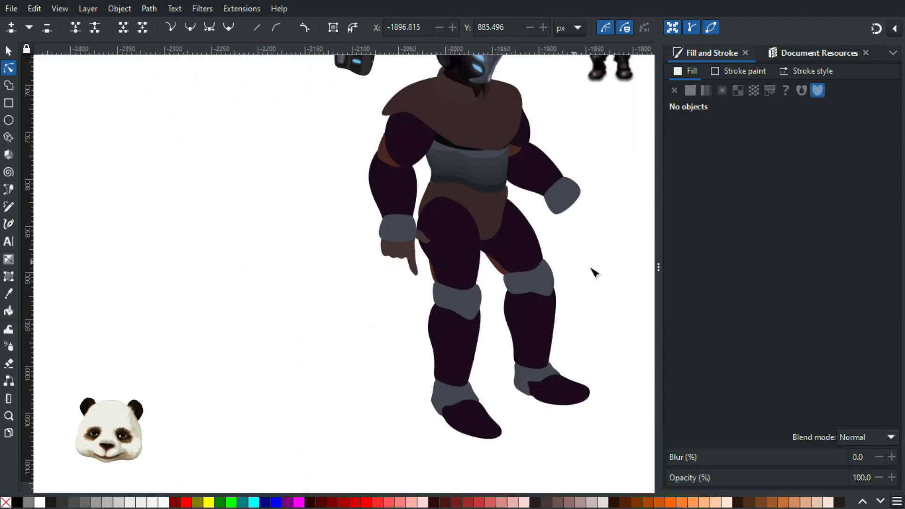
# Bend the lower edge of the darkest abdomen band slightly downward beneath the pelvis shape
pyautogui.scroll(-2, 423, 293)
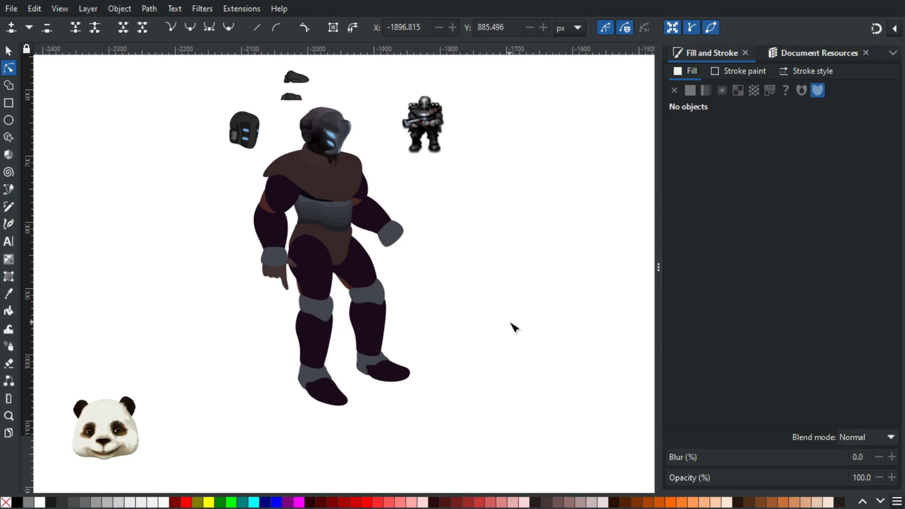
pyautogui.scroll(4, 294, 263)
pyautogui.scroll(-4, 383, 259)
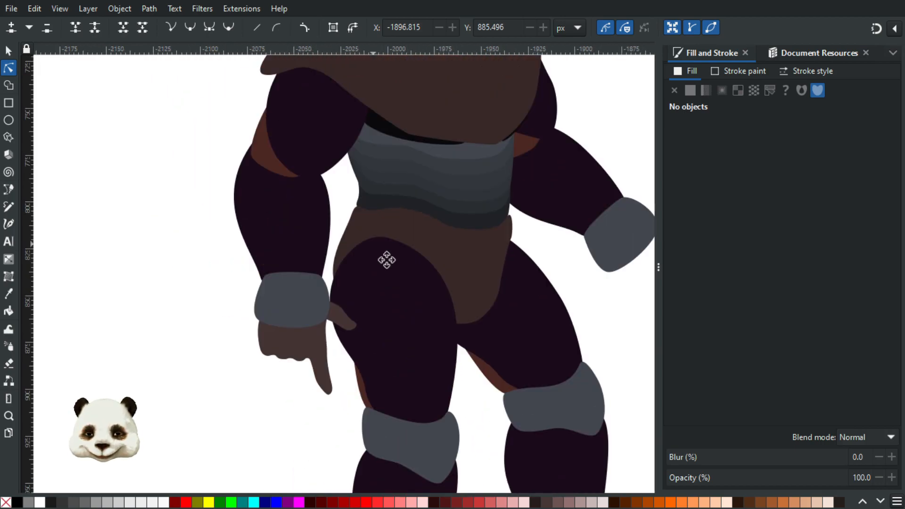
pyautogui.scroll(5, 397, 259)
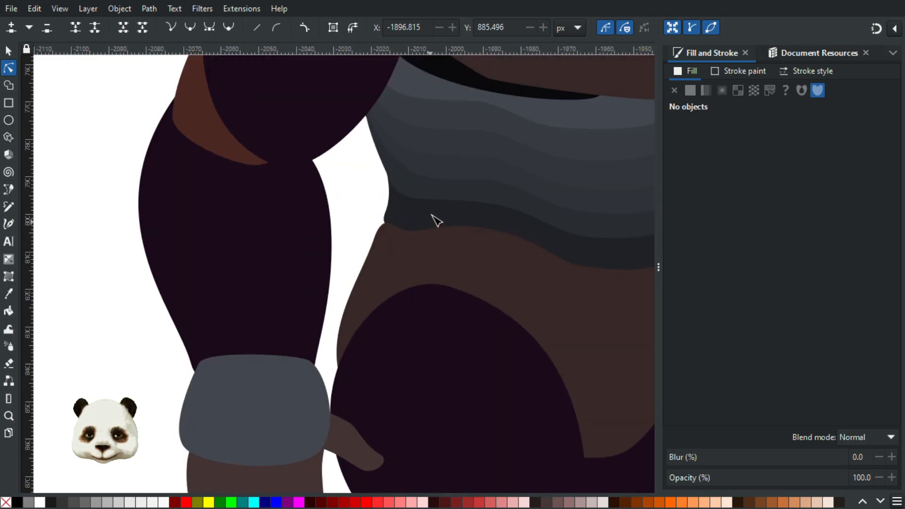
pyautogui.click(438, 226)
pyautogui.scroll(3, 438, 227)
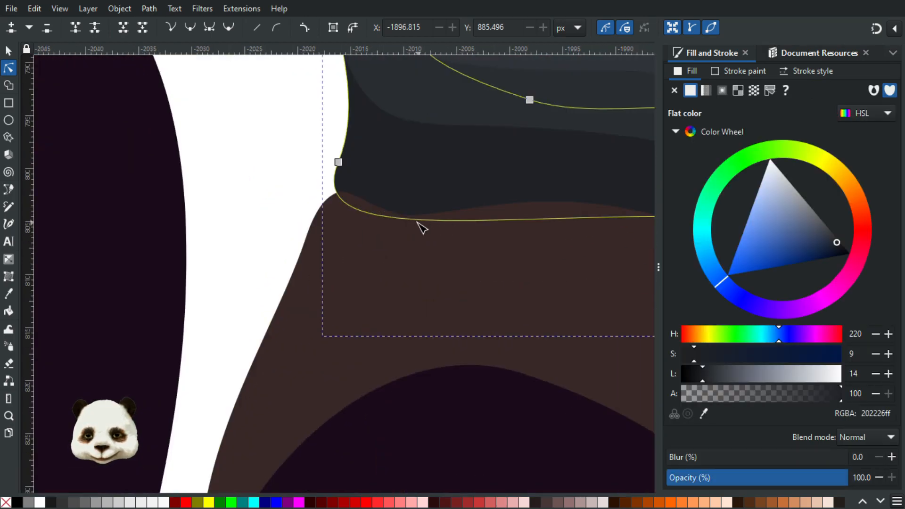
pyautogui.moveTo(409, 220); pyautogui.dragTo(409, 226)
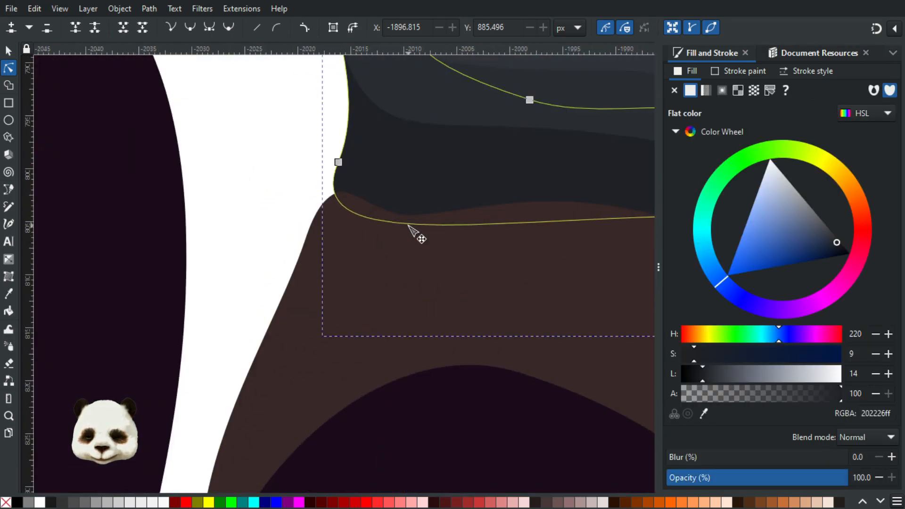
# Move the pelvis shape's lower node at the near hip slightly outward, and deselect the shape
pyautogui.moveTo(313, 251); pyautogui.dragTo(360, 121)
pyautogui.click(329, 248)
pyautogui.moveTo(308, 281); pyautogui.dragTo(312, 179)
pyautogui.scroll(-2, 312, 179)
pyautogui.moveTo(293, 328)
pyautogui.mouseDown()
pyautogui.moveTo(292, 320)
pyautogui.moveTo(287, 329)
pyautogui.mouseUp()
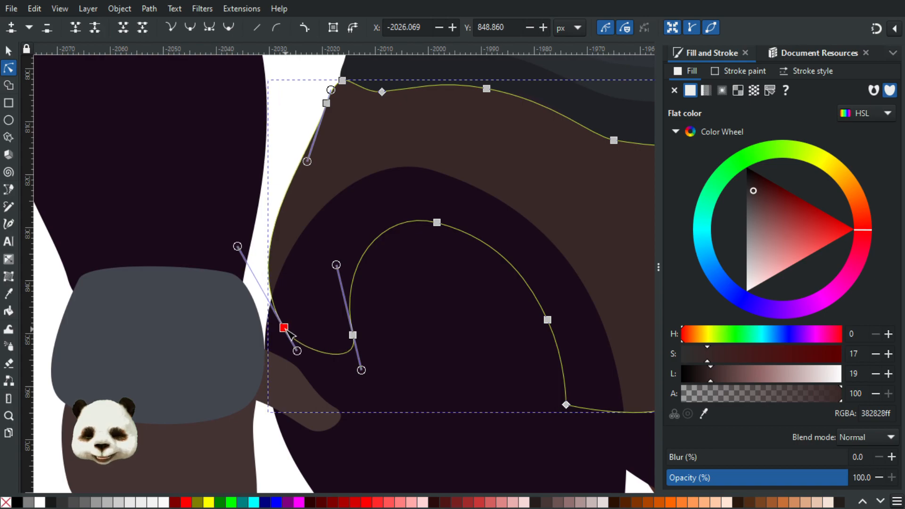
pyautogui.scroll(-4, 196, 333)
pyautogui.click(487, 348)
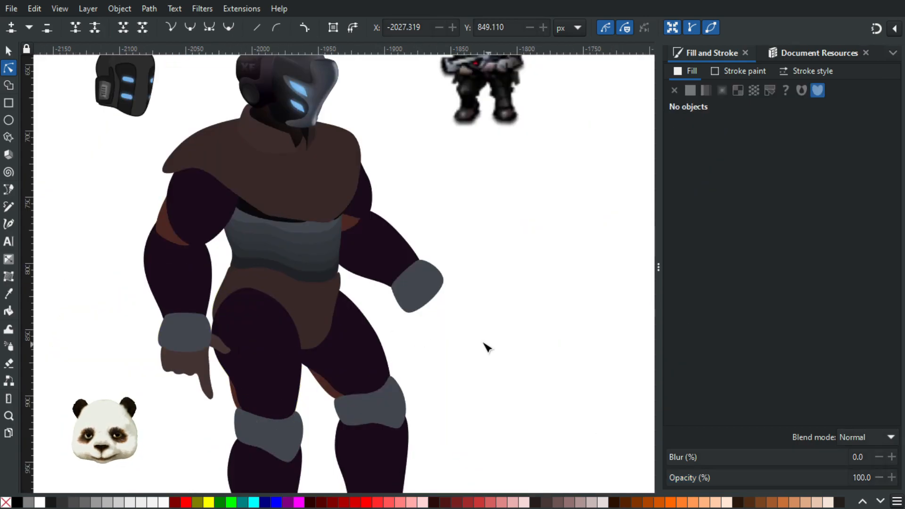
pyautogui.scroll(-3, 460, 341)
pyautogui.scroll(2, 467, 354)
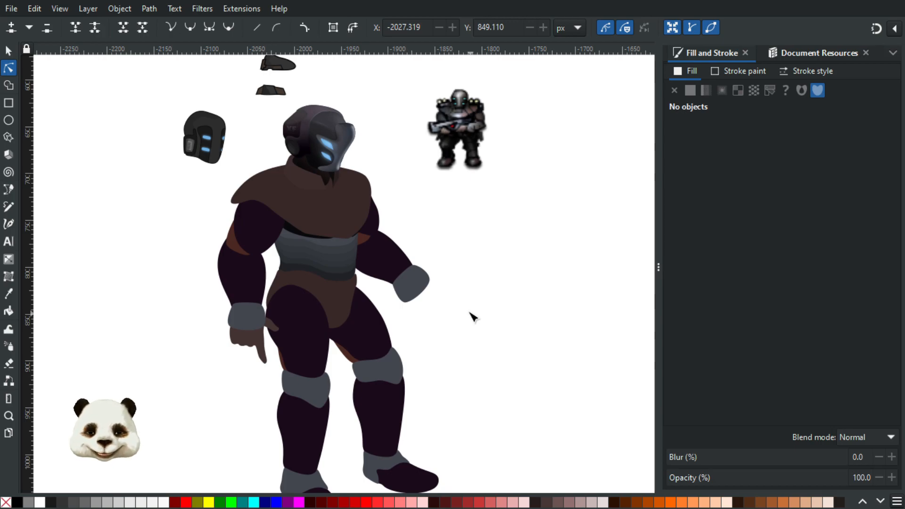
pyautogui.scroll(-2, 471, 317)
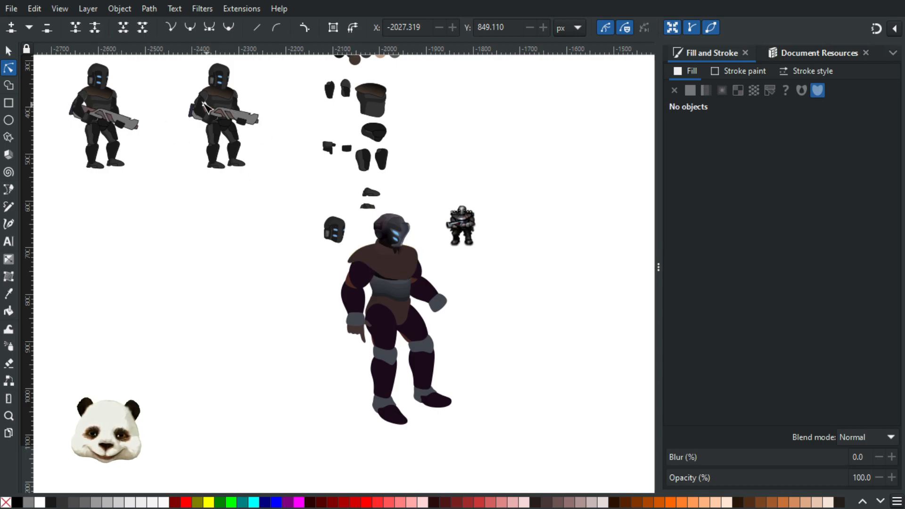
pyautogui.scroll(1, 436, 339)
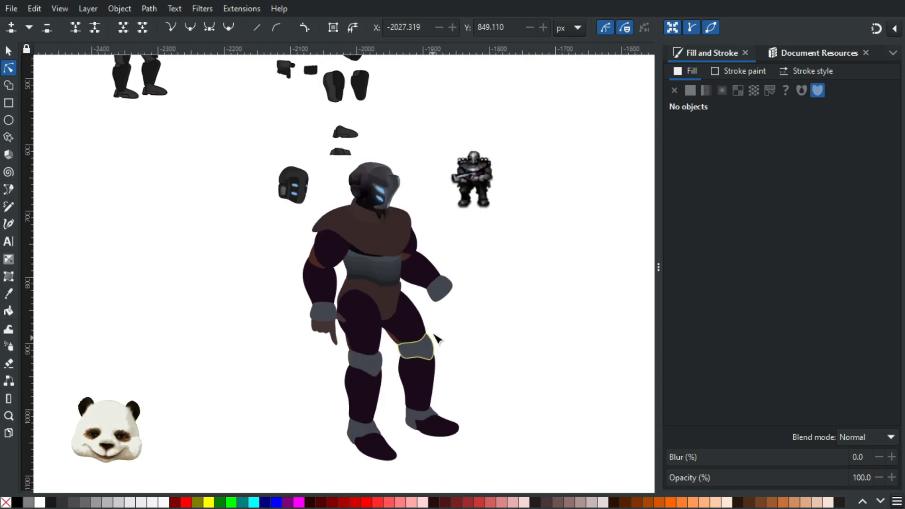
pyautogui.scroll(1, 436, 339)
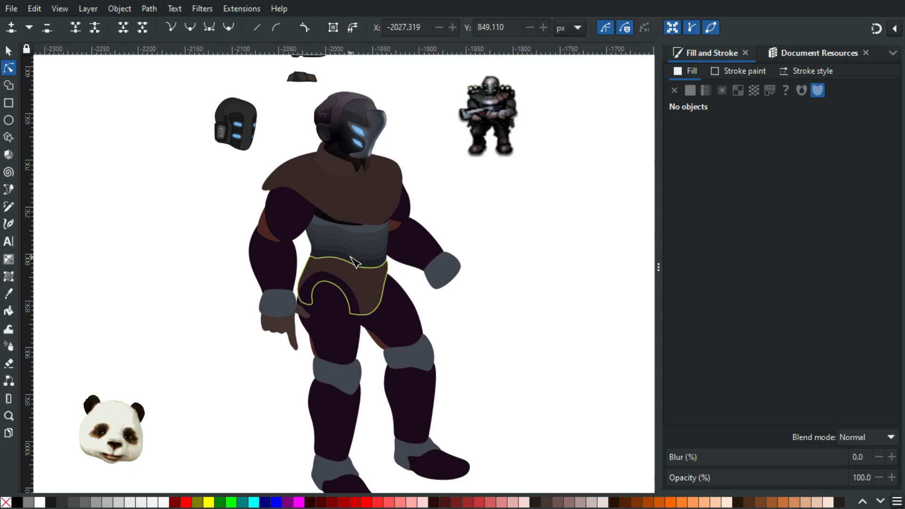
pyautogui.scroll(1, 359, 259)
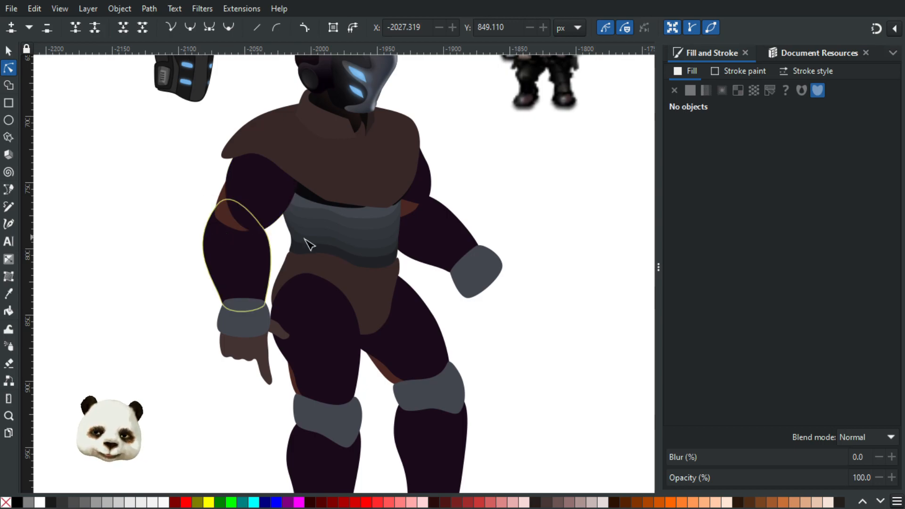
# Examine the flat base shapes of the whole character, from the helmet and arms down to the legs and boots
pyautogui.moveTo(510, 360); pyautogui.dragTo(537, 339)
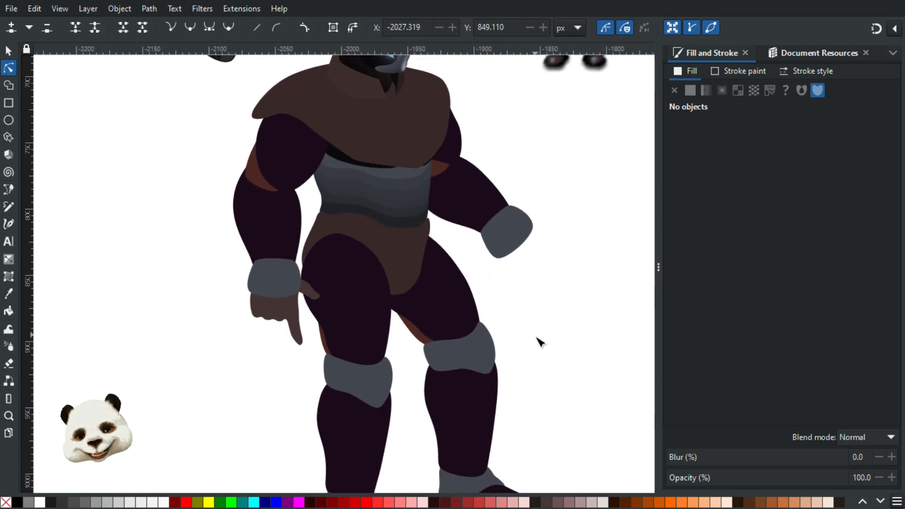
pyautogui.keyDown('ctrl'); pyautogui.scroll(-1, 533, 333); pyautogui.keyUp('ctrl')
pyautogui.moveTo(454, 322); pyautogui.dragTo(206, 282)
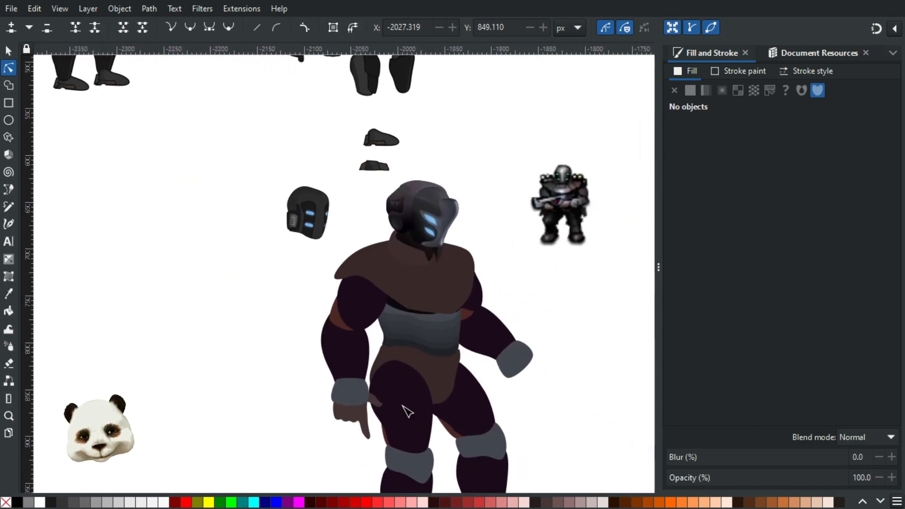
pyautogui.scroll(-2, 447, 436)
pyautogui.scroll(3, 447, 438)
pyautogui.scroll(1, 367, 355)
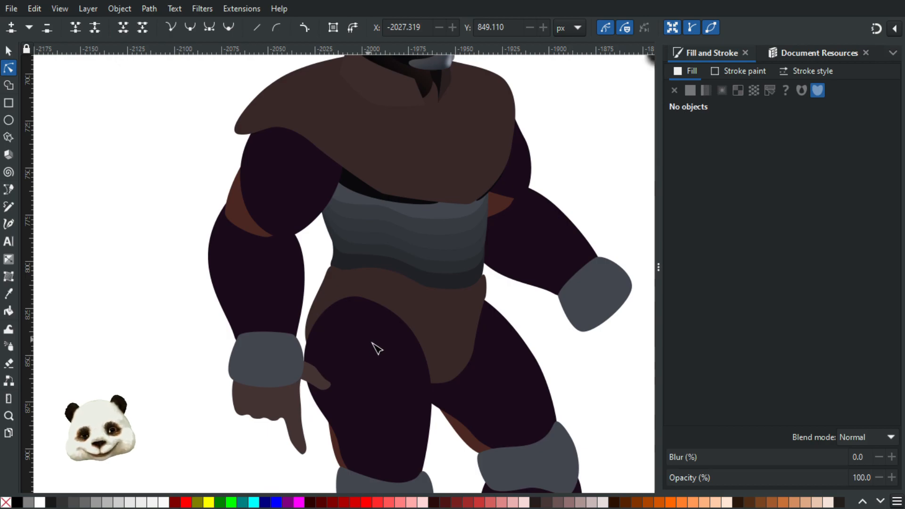
pyautogui.scroll(-2, 408, 363)
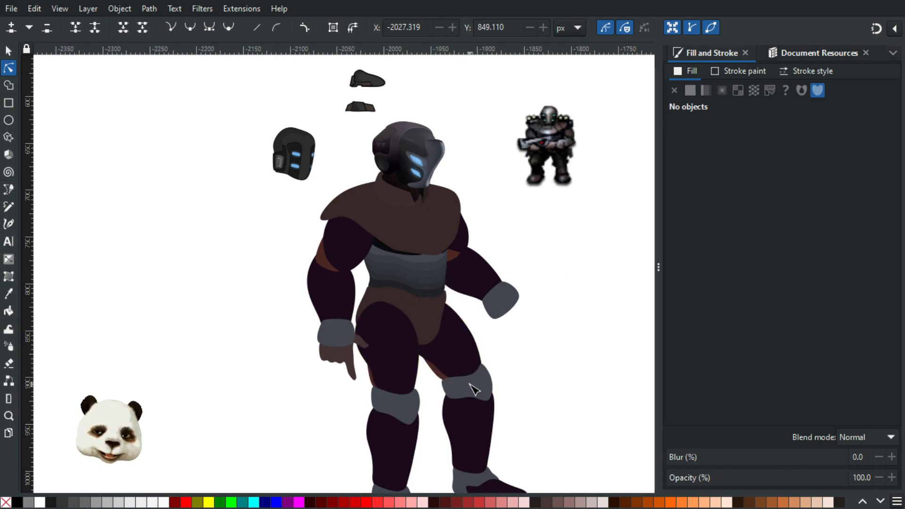
pyautogui.scroll(-3, 512, 337)
pyautogui.moveTo(512, 336); pyautogui.dragTo(508, 344)
pyautogui.scroll(-3, 508, 345)
pyautogui.scroll(-2, 501, 343)
pyautogui.scroll(1, 504, 345)
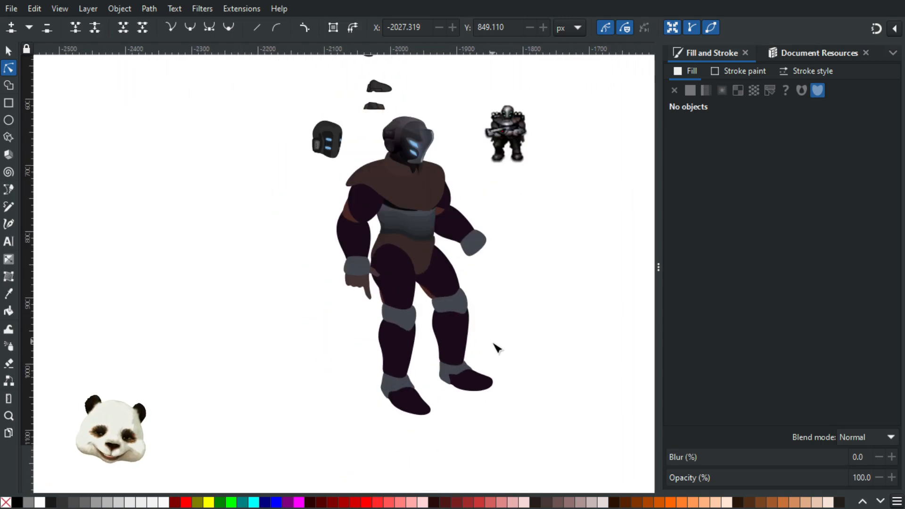
pyautogui.scroll(2, 475, 350)
pyautogui.moveTo(541, 305); pyautogui.dragTo(546, 366)
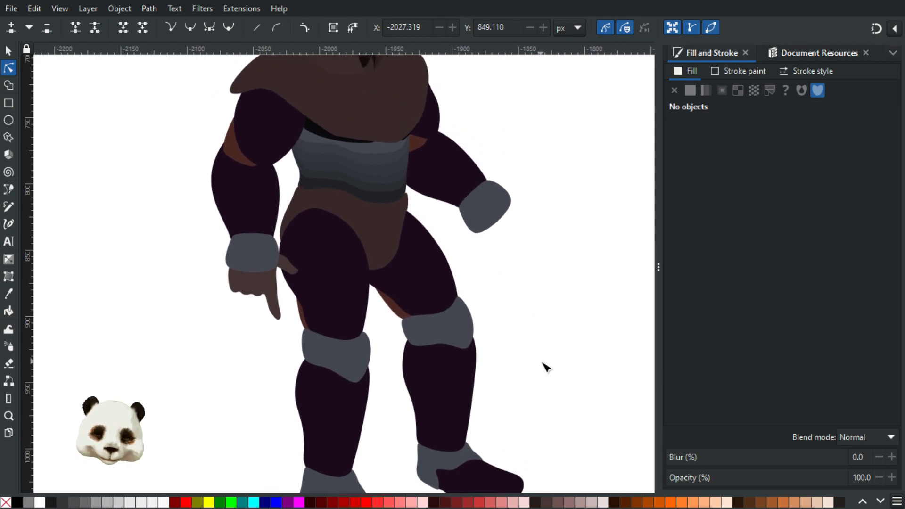
pyautogui.moveTo(535, 281); pyautogui.dragTo(493, 366)
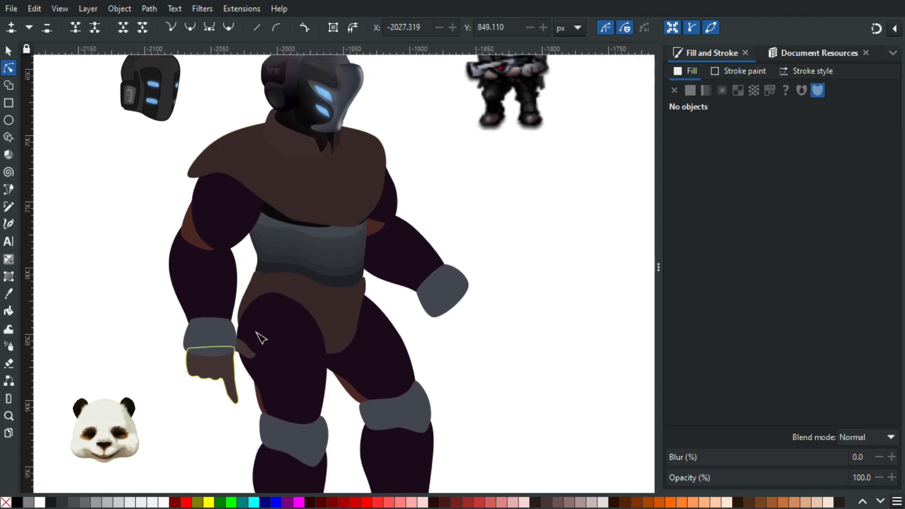
pyautogui.moveTo(197, 425); pyautogui.dragTo(255, 344)
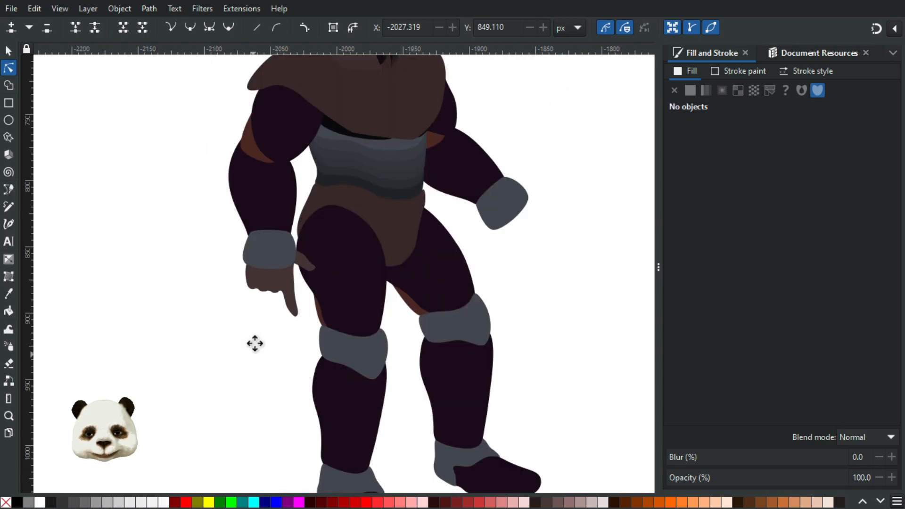
pyautogui.scroll(3, 307, 238)
pyautogui.scroll(-2, 222, 393)
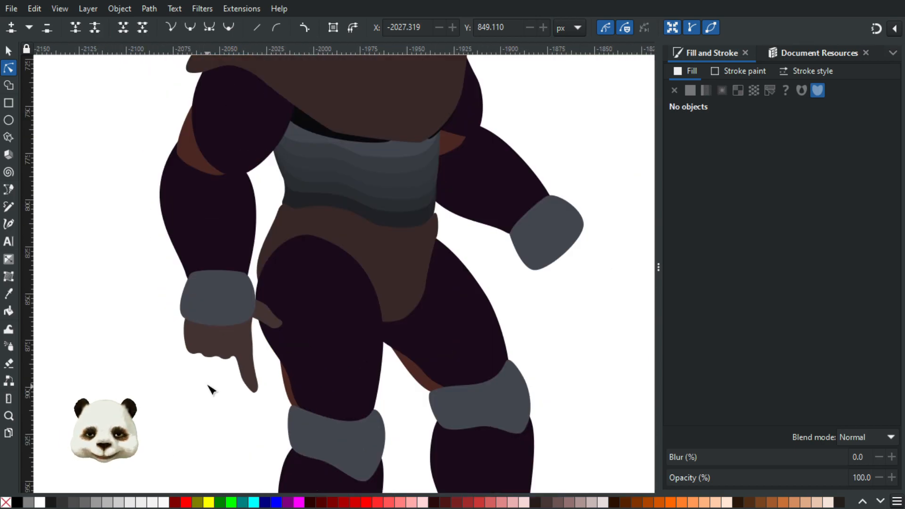
pyautogui.scroll(-2, 209, 389)
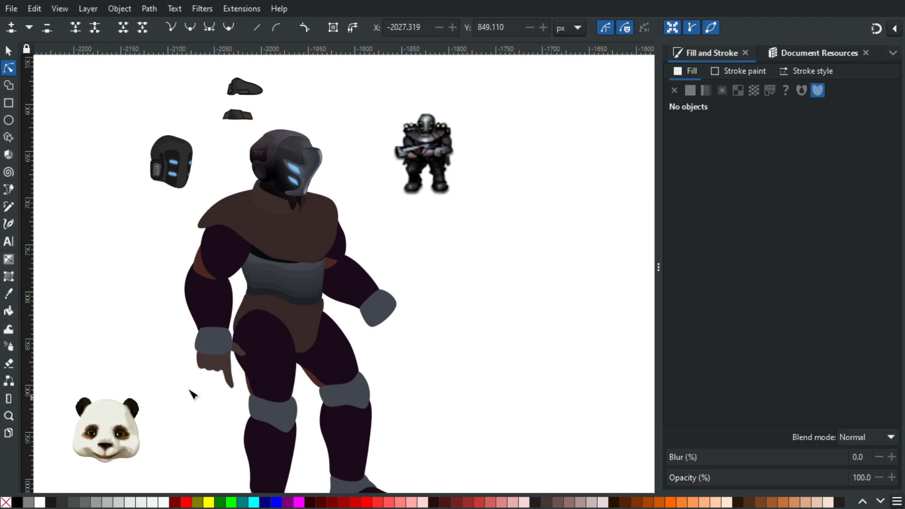
pyautogui.moveTo(441, 406)
pyautogui.mouseDown()
pyautogui.moveTo(522, 350)
pyautogui.moveTo(528, 356)
pyautogui.mouseUp()
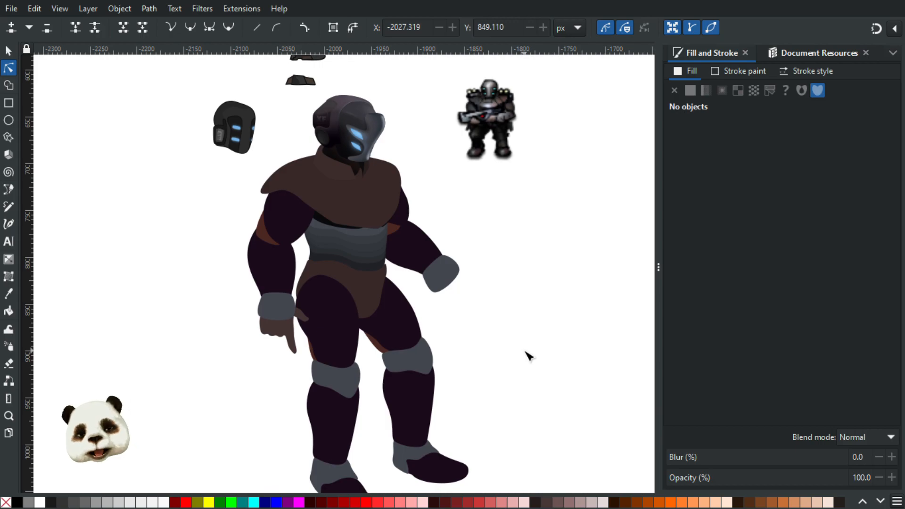
# Examine the earlier outlined soldier holding a rifle, especially its hands, pelvis and leg armour, as a reference
pyautogui.moveTo(208, 197); pyautogui.dragTo(586, 319)
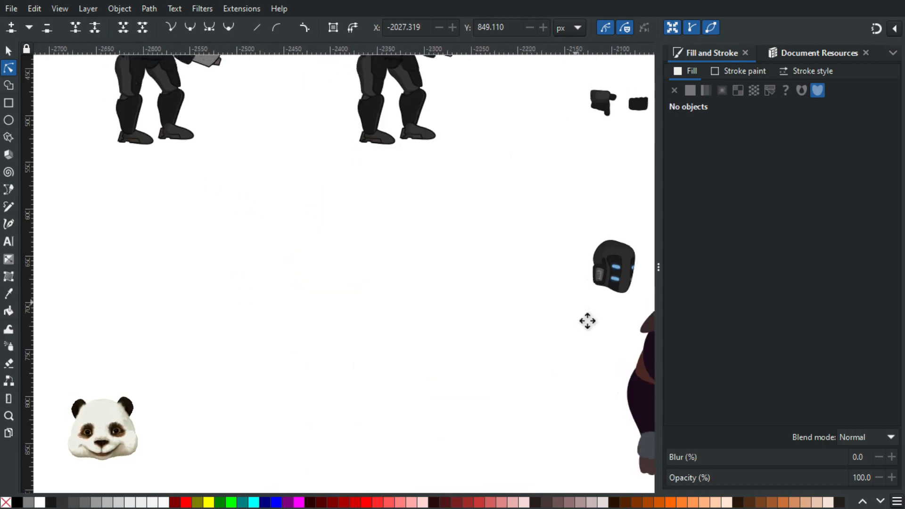
pyautogui.scroll(3, 220, 206)
pyautogui.moveTo(221, 207); pyautogui.dragTo(254, 293)
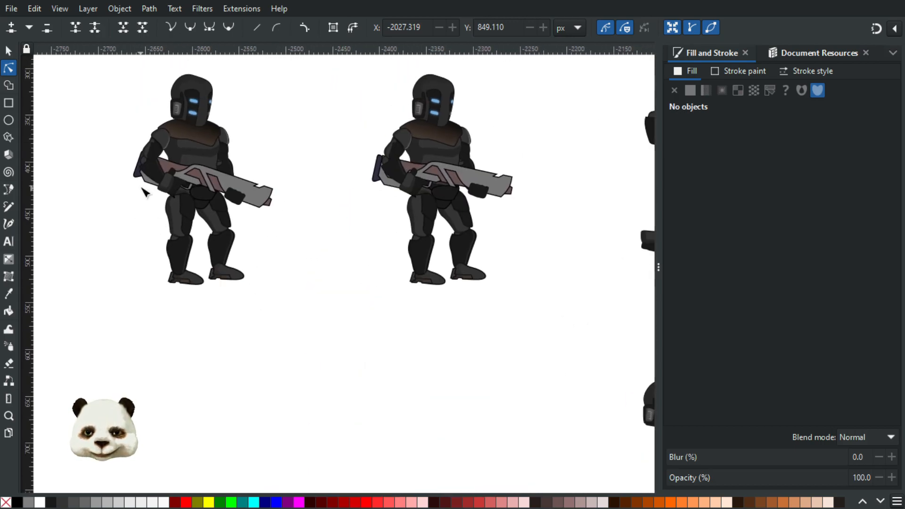
pyautogui.scroll(3, 144, 190)
pyautogui.scroll(1, 255, 164)
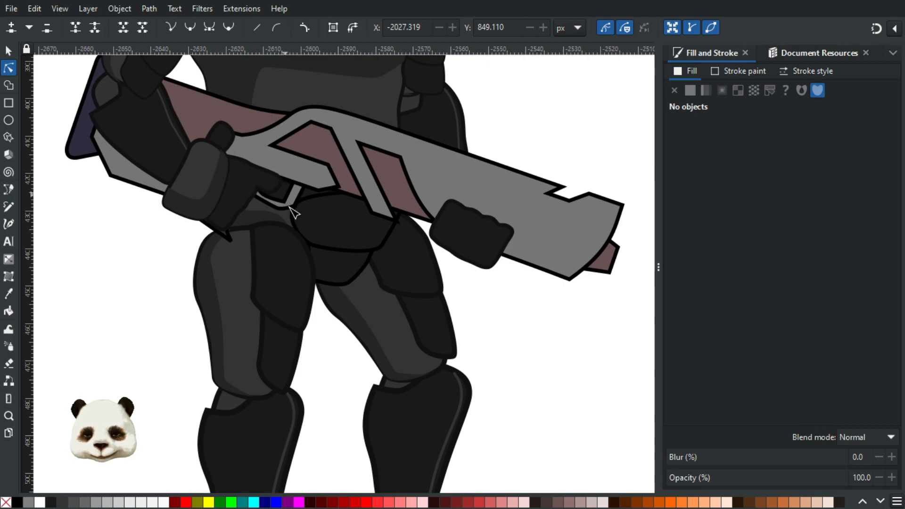
pyautogui.scroll(-1, 334, 242)
pyautogui.scroll(-4, 334, 241)
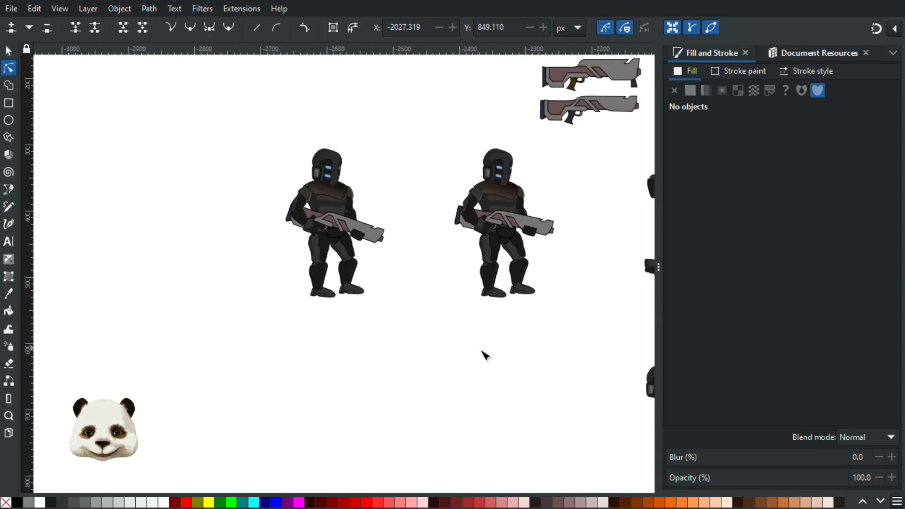
# Return to the new character and review its overall proportions and silhouette from head to feet
pyautogui.moveTo(483, 355); pyautogui.dragTo(44, 154)
pyautogui.scroll(3, 293, 351)
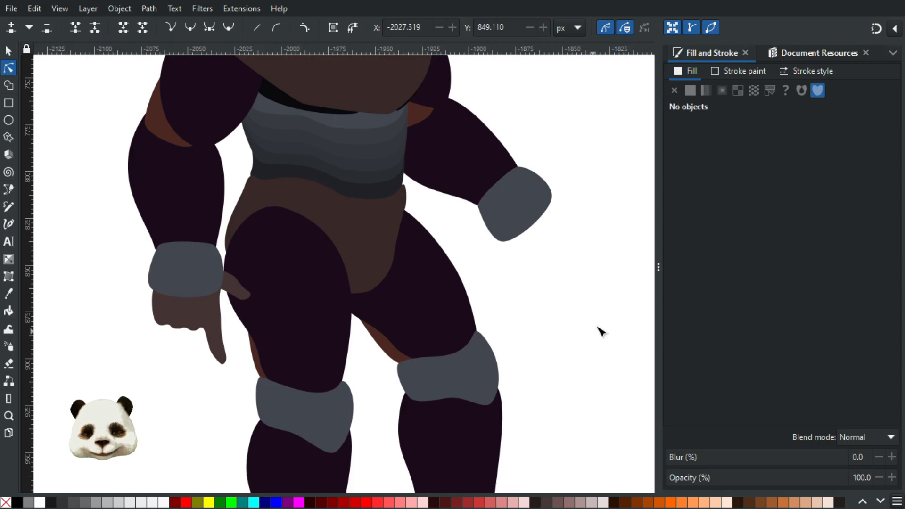
pyautogui.scroll(-2, 570, 289)
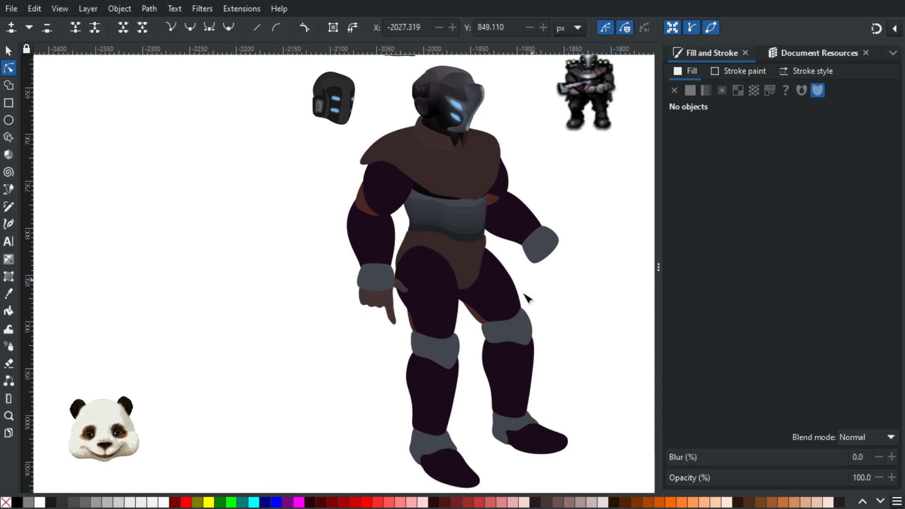
pyautogui.moveTo(582, 323); pyautogui.dragTo(519, 255)
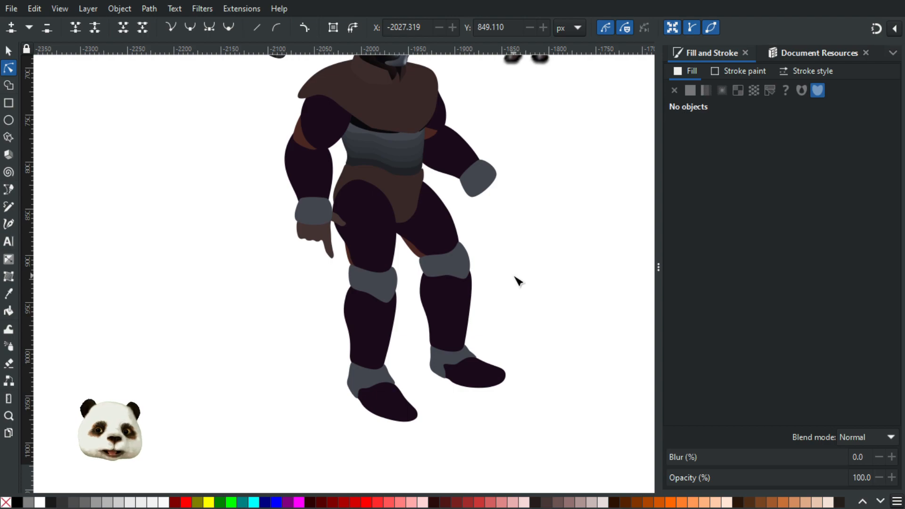
pyautogui.moveTo(529, 215); pyautogui.dragTo(500, 297)
pyautogui.scroll(-1, 500, 297)
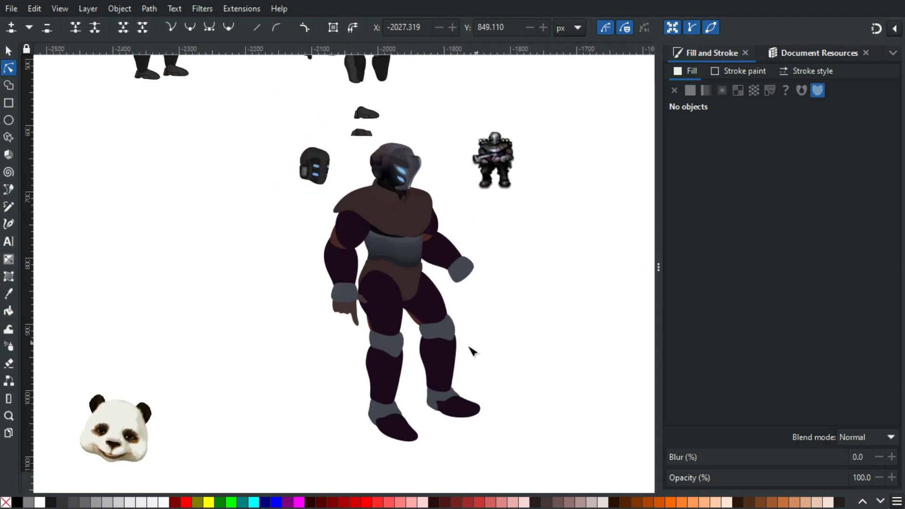